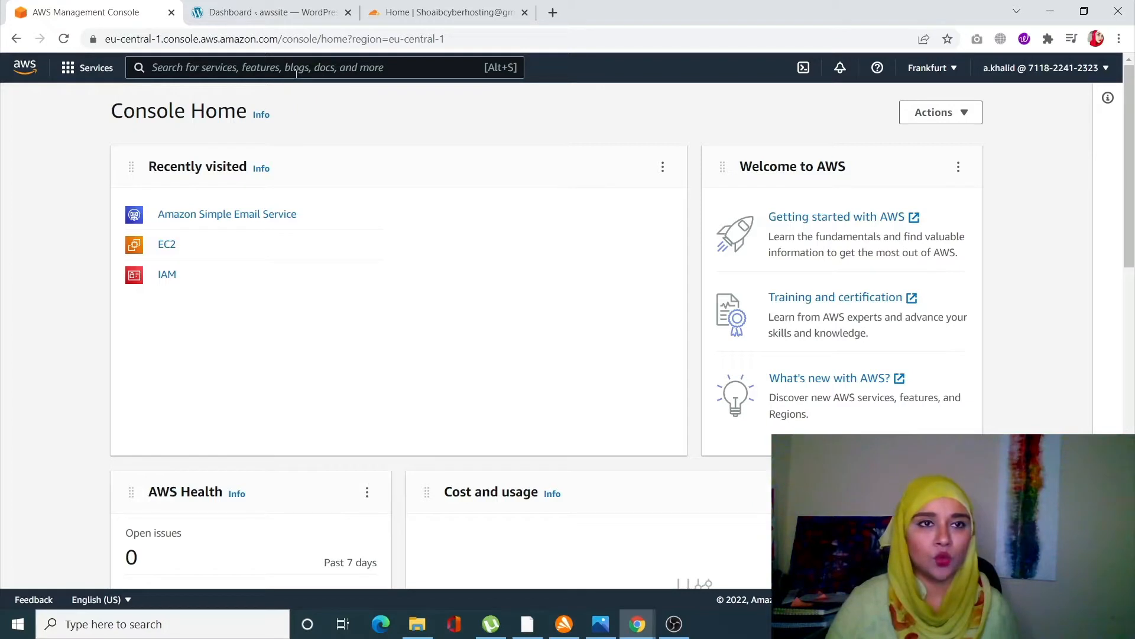
- Open Amazon Simple Email Service through the console's service search for ses
{"action": "type", "text": "ses"}
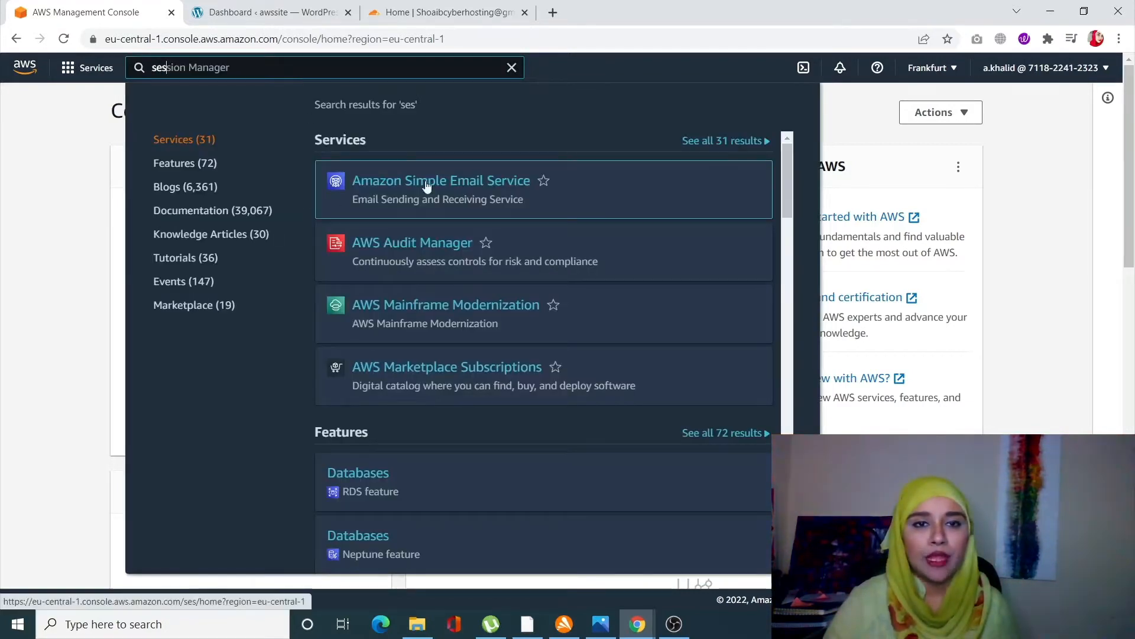
{"action": "left_click", "coordinate": [466, 213]}
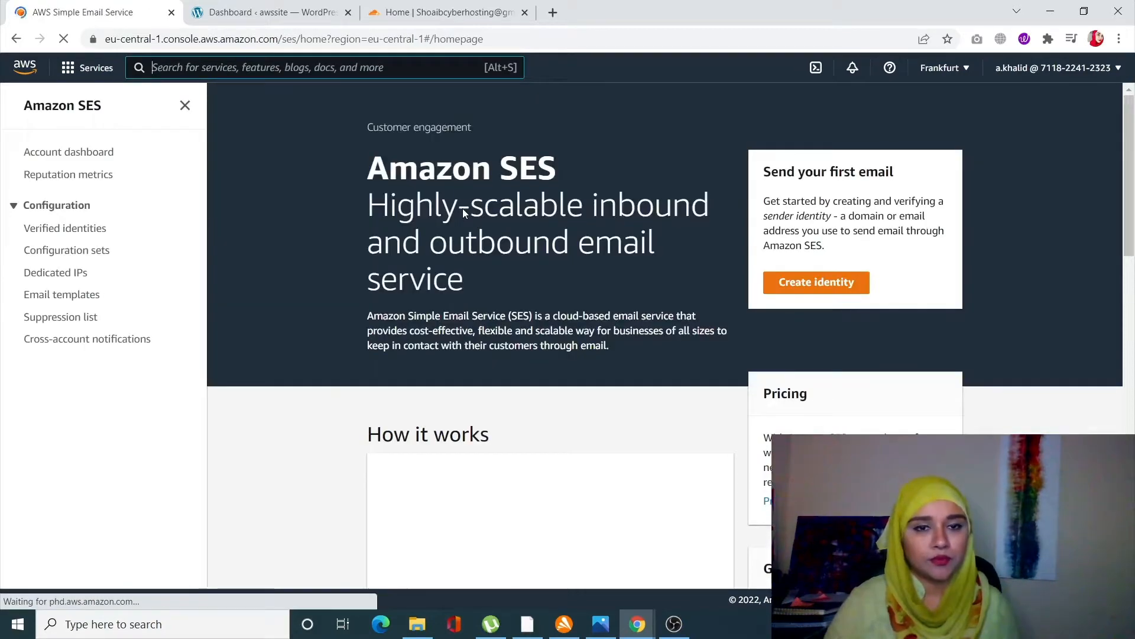
- Start creating a new SES identity of type Domain and enter the domain axmi.xyz
{"action": "scroll", "coordinate": [462, 209], "scroll_direction": "down", "scroll_amount": 2}
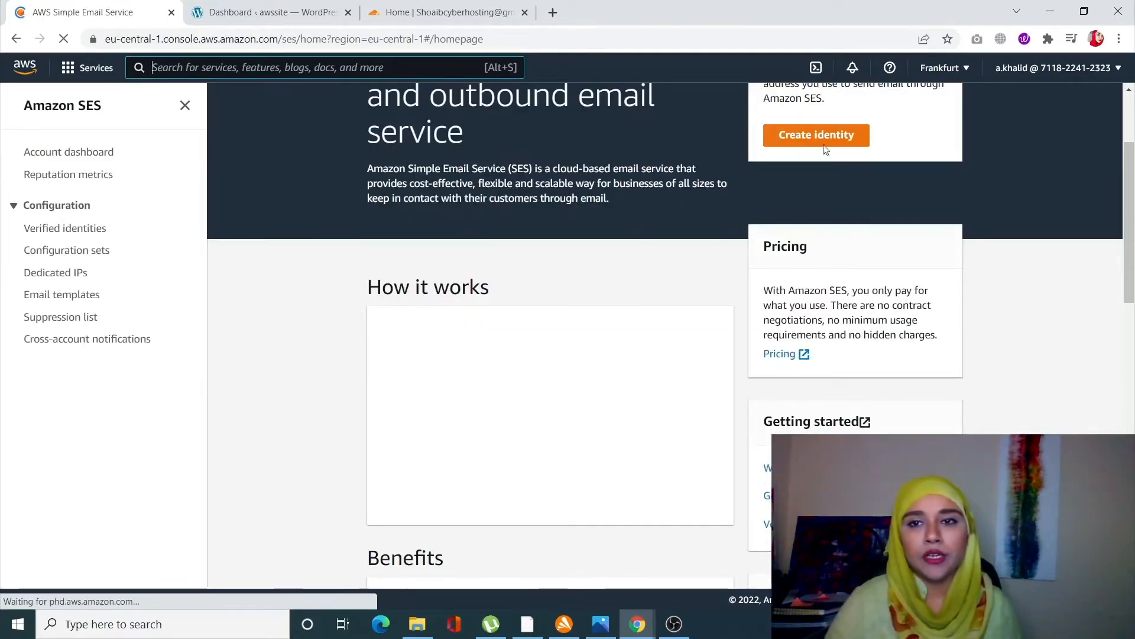
{"action": "left_click", "coordinate": [827, 232]}
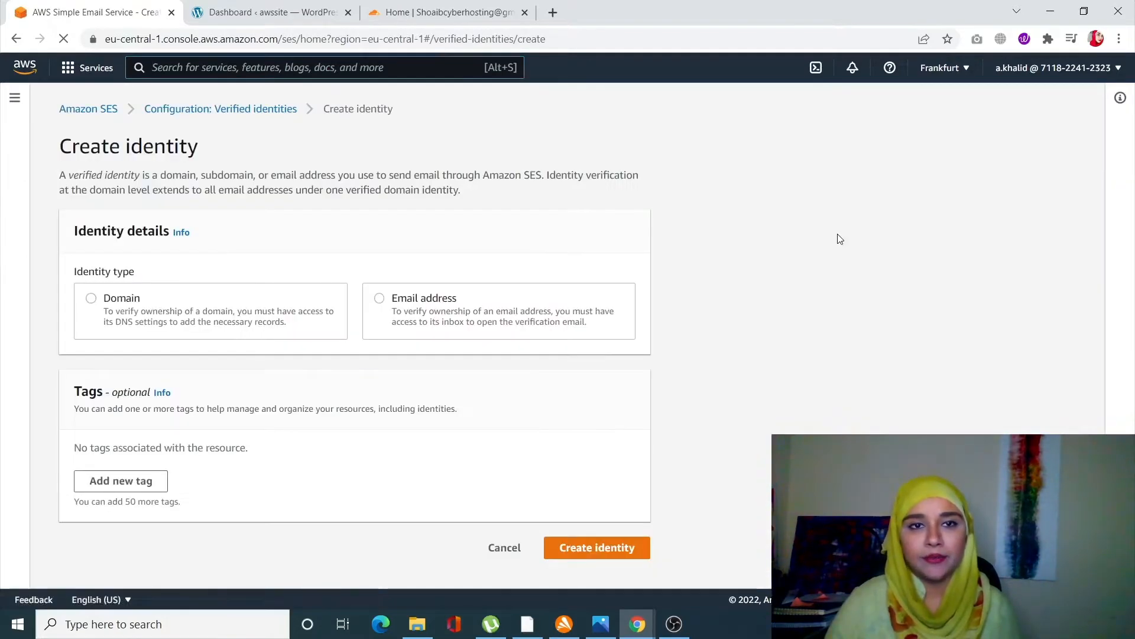
{"action": "left_click", "coordinate": [91, 299]}
{"action": "left_click", "coordinate": [117, 386]}
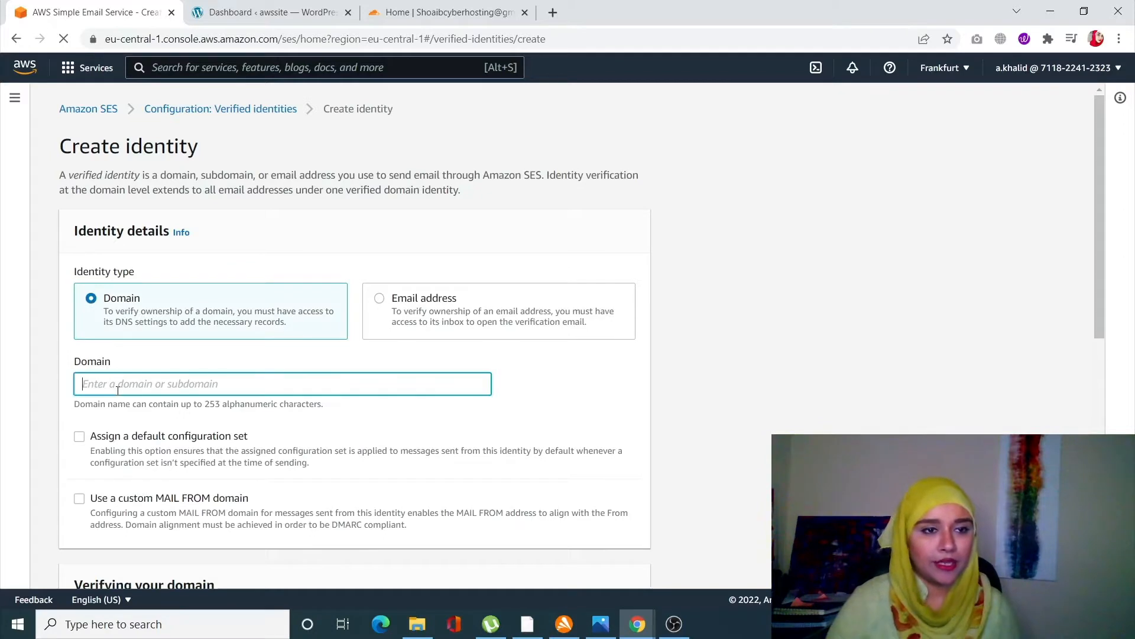
{"action": "type", "text": "axmi.xyz"}
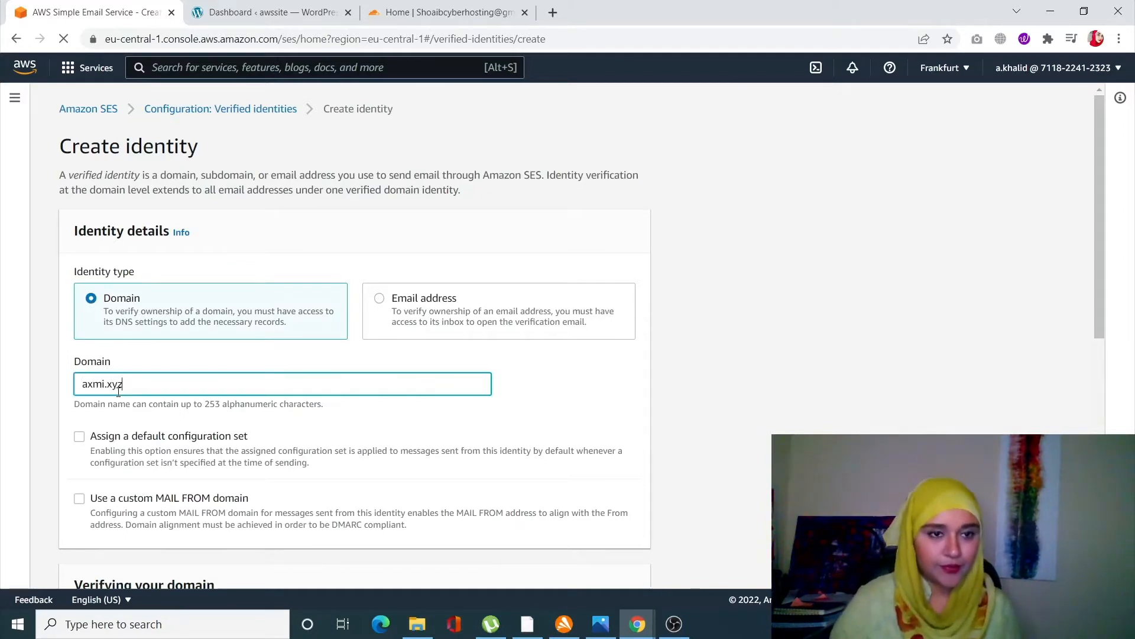
- Enable a custom MAIL FROM domain for the identity and set its subdomain to mail
{"action": "scroll", "coordinate": [95, 331], "scroll_direction": "down", "scroll_amount": 3}
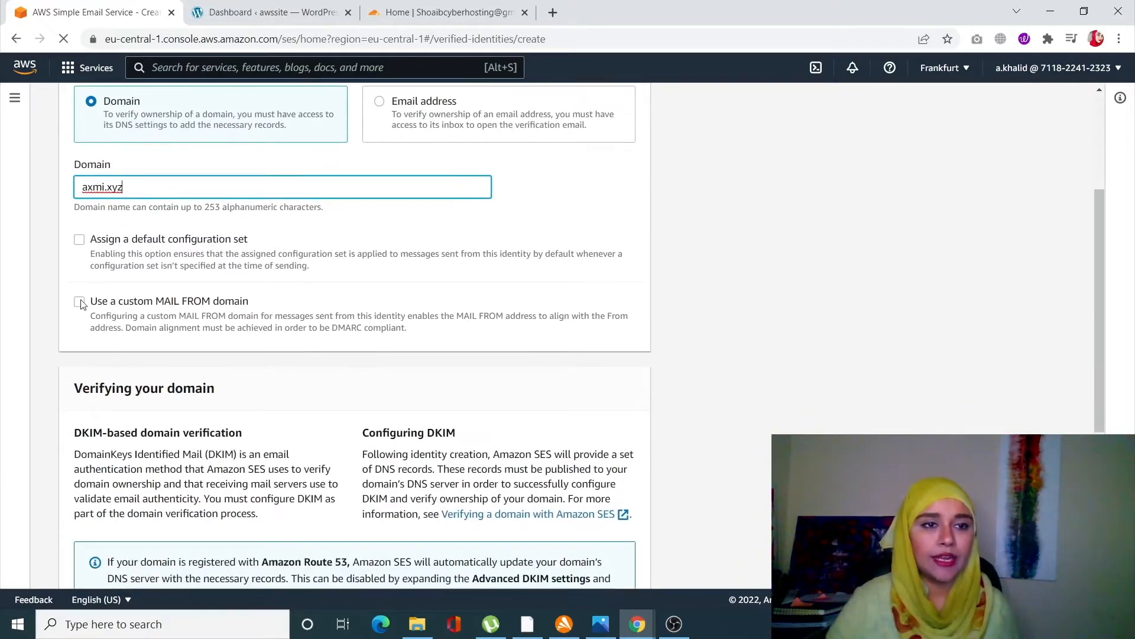
{"action": "left_click", "coordinate": [79, 301]}
{"action": "scroll", "coordinate": [107, 308], "scroll_direction": "down", "scroll_amount": 3}
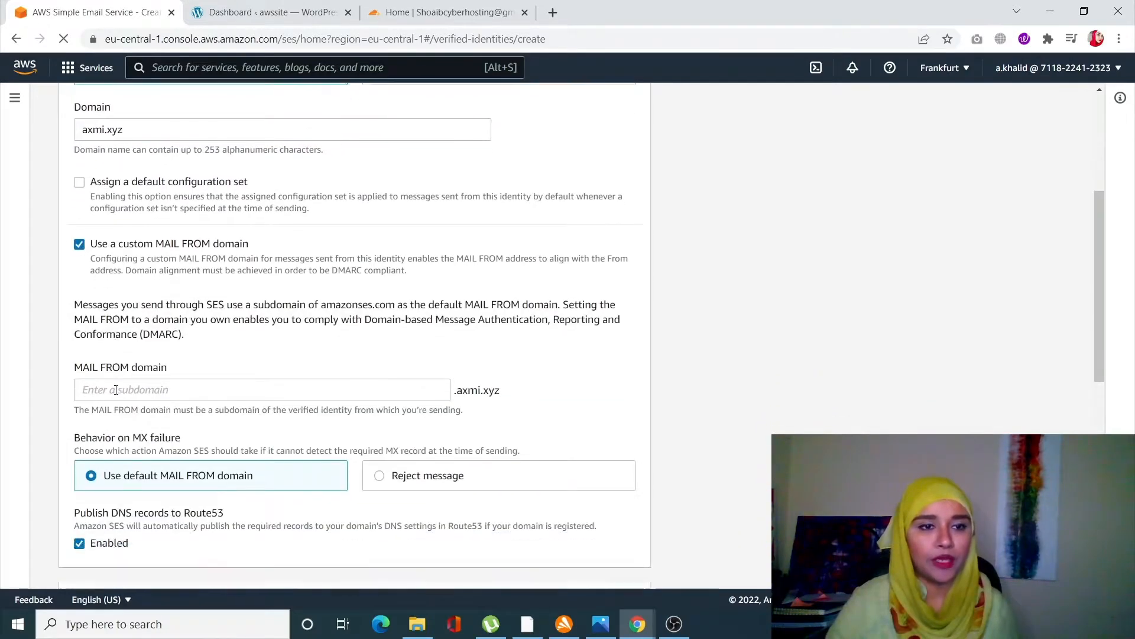
{"action": "left_click", "coordinate": [116, 241]}
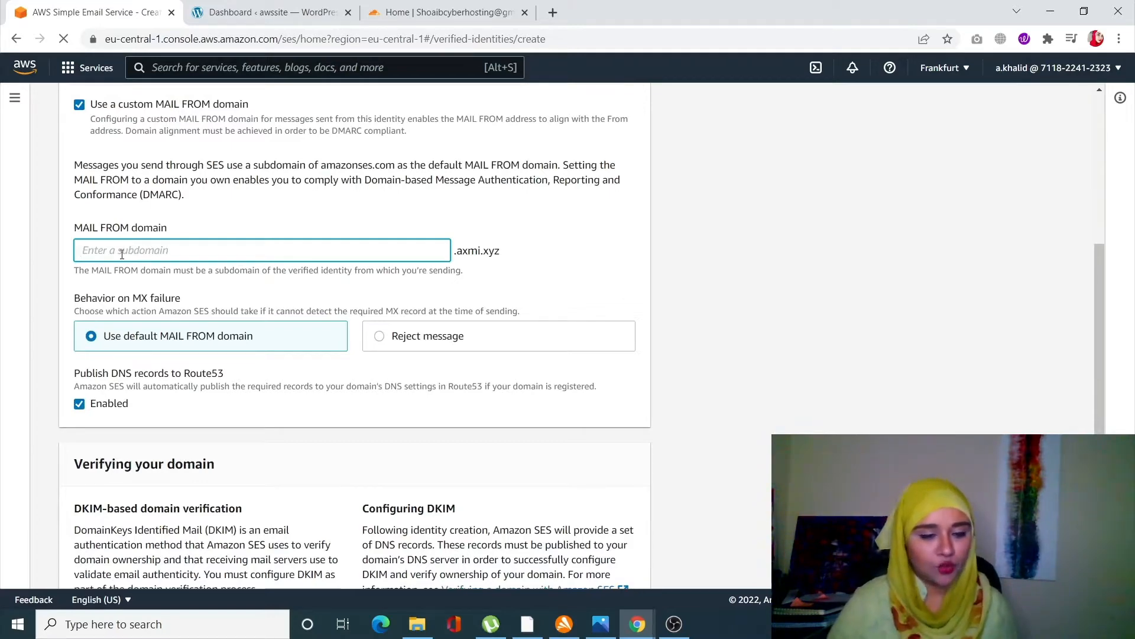
{"action": "type", "text": "mail"}
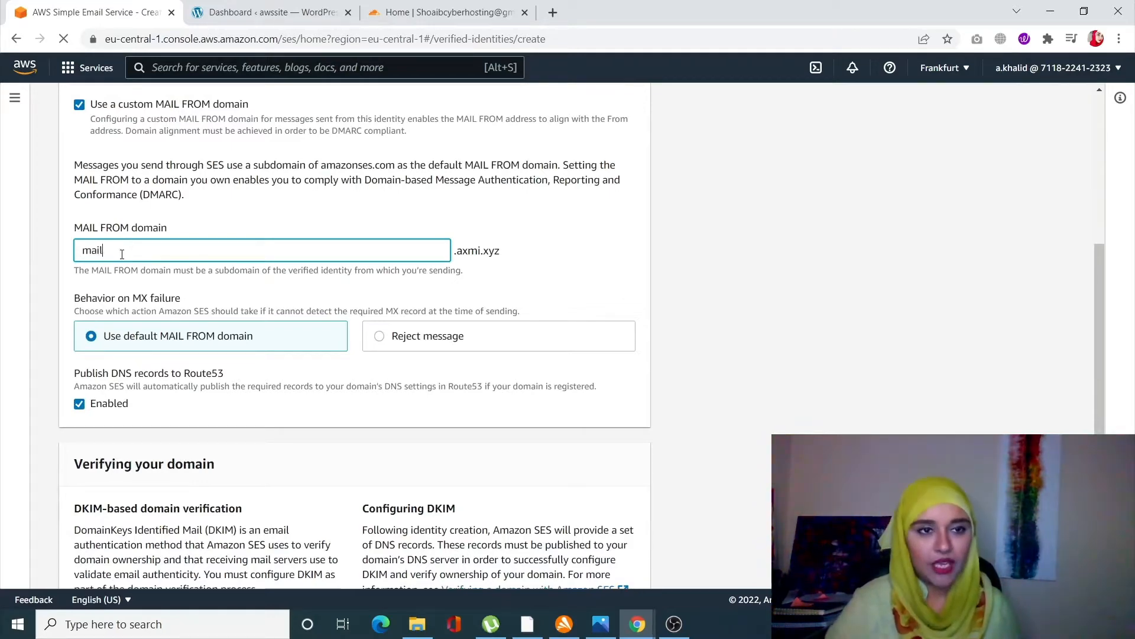
- Create the domain identity with these settings
{"action": "scroll", "coordinate": [347, 432], "scroll_direction": "down", "scroll_amount": 3}
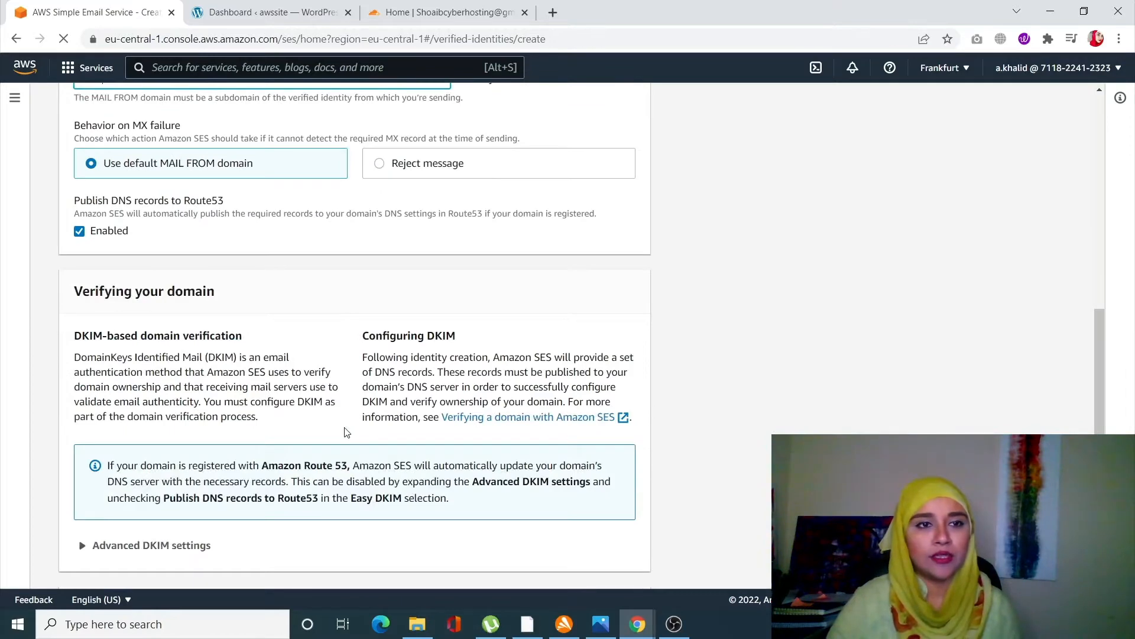
{"action": "scroll", "coordinate": [347, 432], "scroll_direction": "down", "scroll_amount": 3}
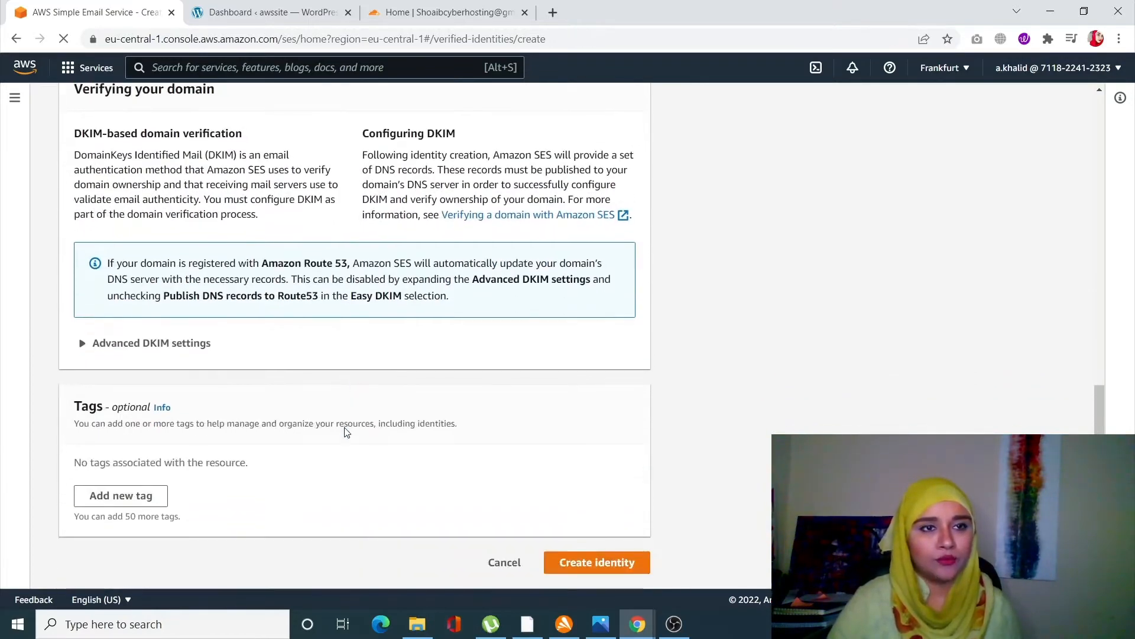
{"action": "left_click", "coordinate": [588, 566]}
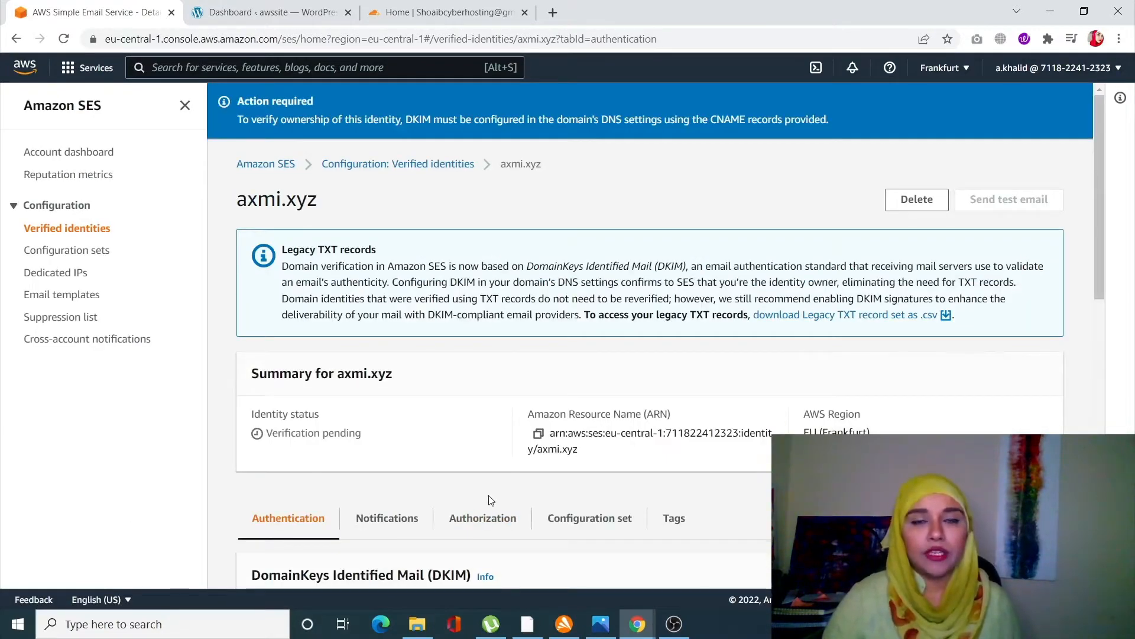
- Review the identity's DKIM CNAME records and the custom MAIL FROM DNS records on its details page
{"action": "scroll", "coordinate": [490, 500], "scroll_direction": "down", "scroll_amount": 3}
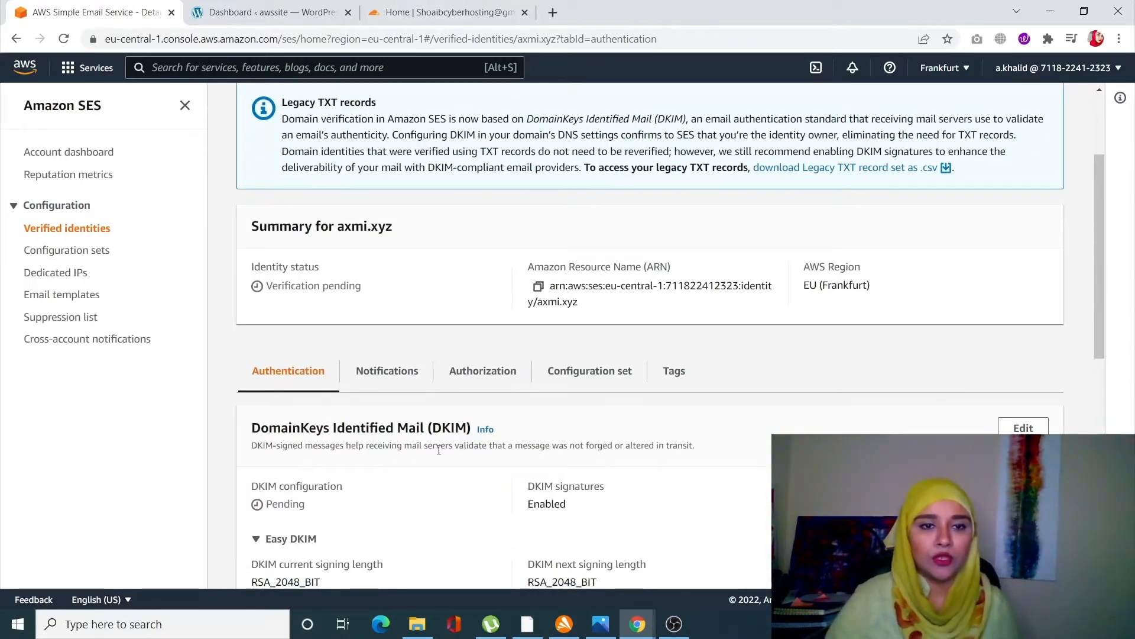
{"action": "scroll", "coordinate": [439, 449], "scroll_direction": "down", "scroll_amount": 2}
{"action": "scroll", "coordinate": [439, 450], "scroll_direction": "up", "scroll_amount": 2}
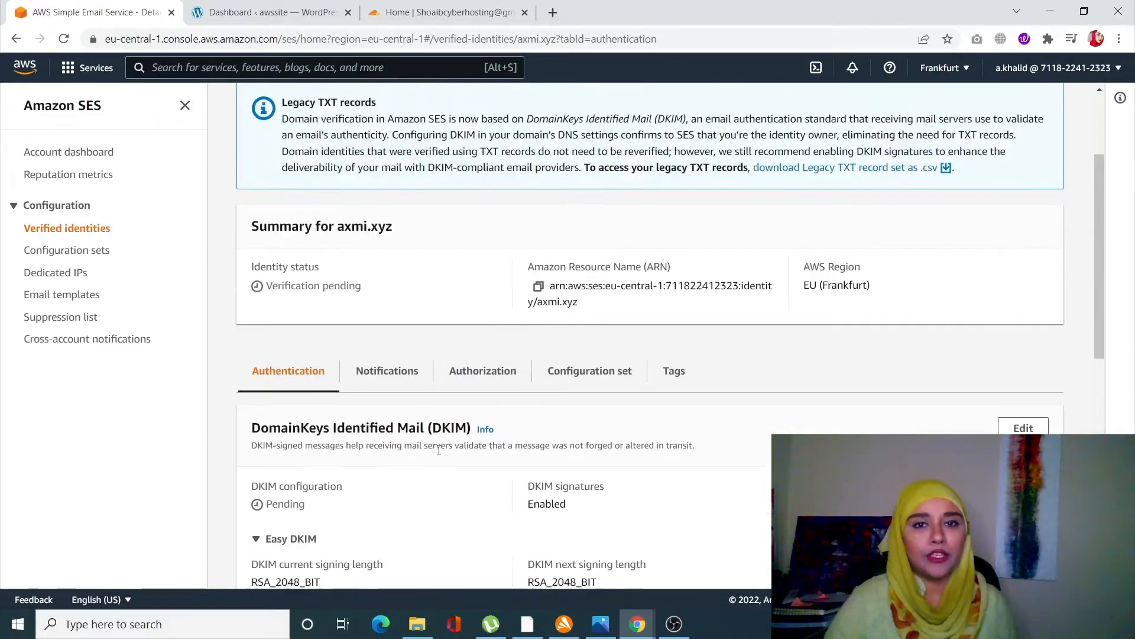
{"action": "scroll", "coordinate": [439, 449], "scroll_direction": "down", "scroll_amount": 4}
{"action": "scroll", "coordinate": [439, 449], "scroll_direction": "down", "scroll_amount": 4}
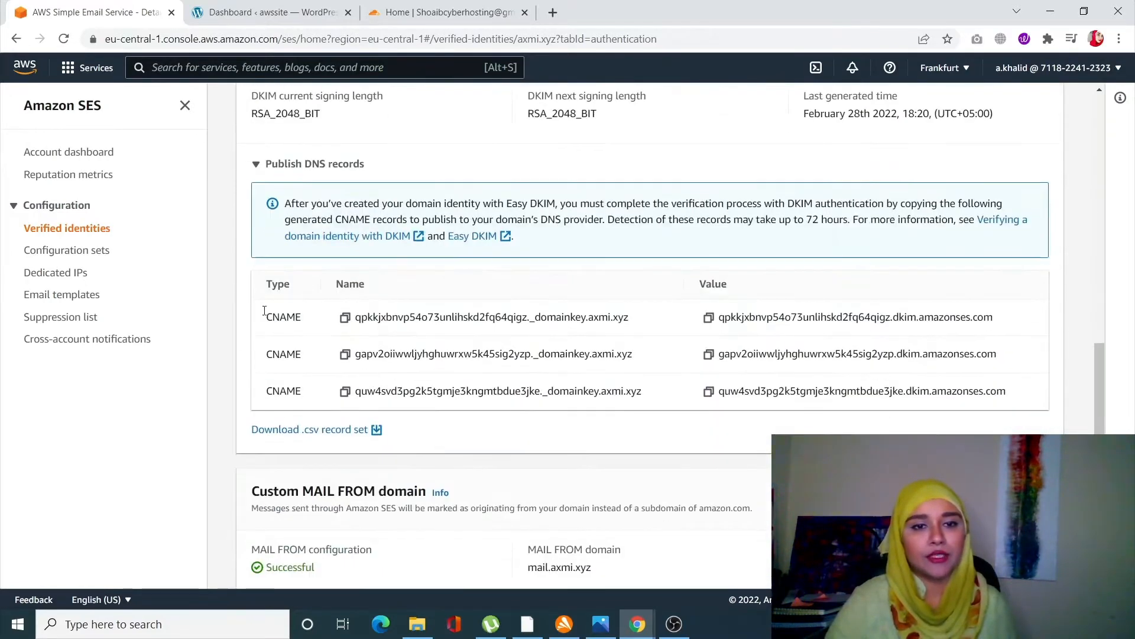
{"action": "scroll", "coordinate": [286, 427], "scroll_direction": "down", "scroll_amount": 1}
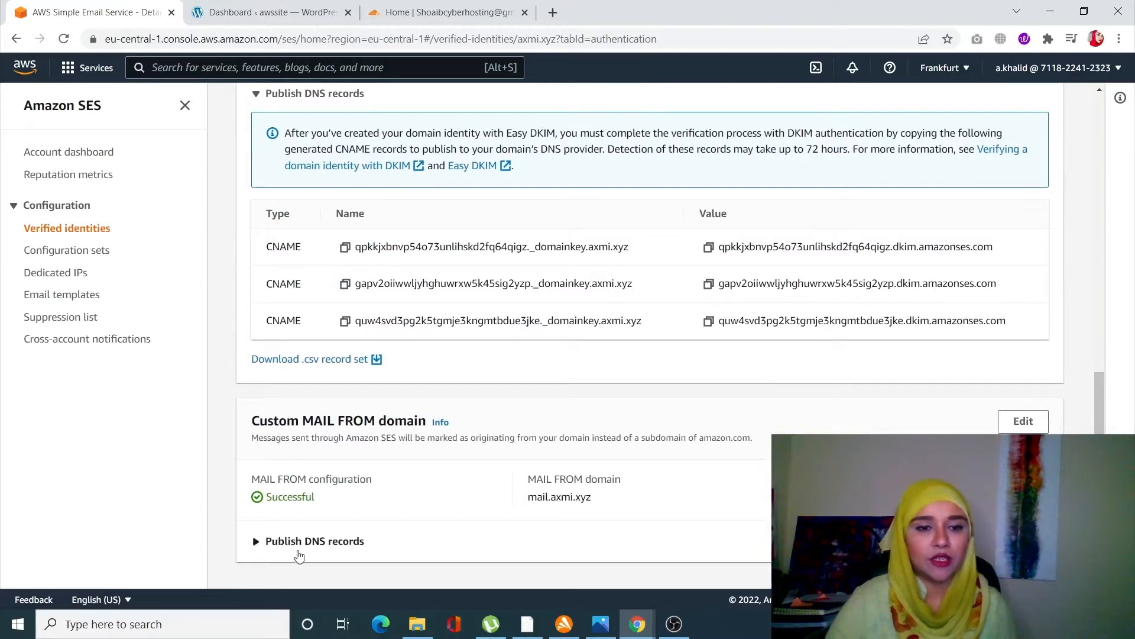
{"action": "left_click", "coordinate": [300, 543]}
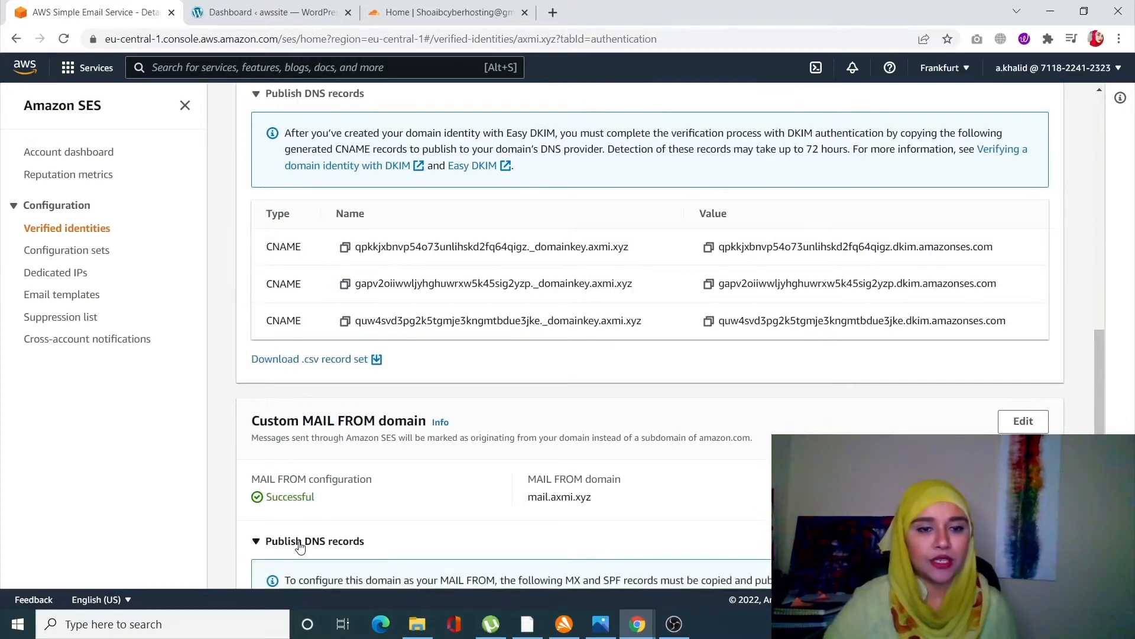
{"action": "scroll", "coordinate": [300, 545], "scroll_direction": "down", "scroll_amount": 3}
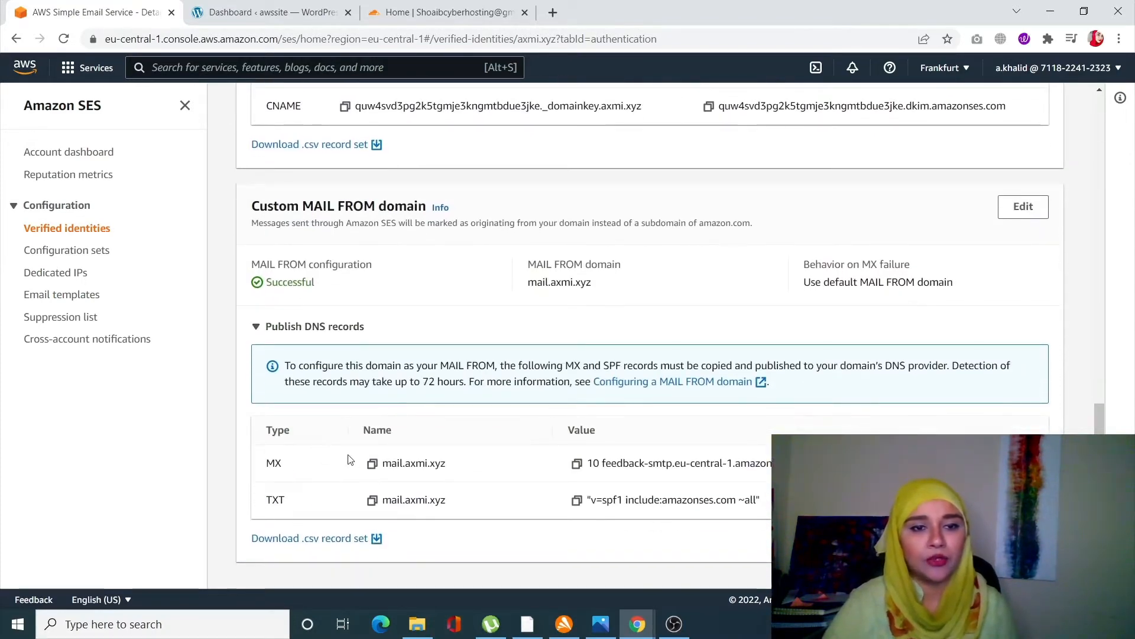
{"action": "scroll", "coordinate": [383, 528], "scroll_direction": "up", "scroll_amount": 5}
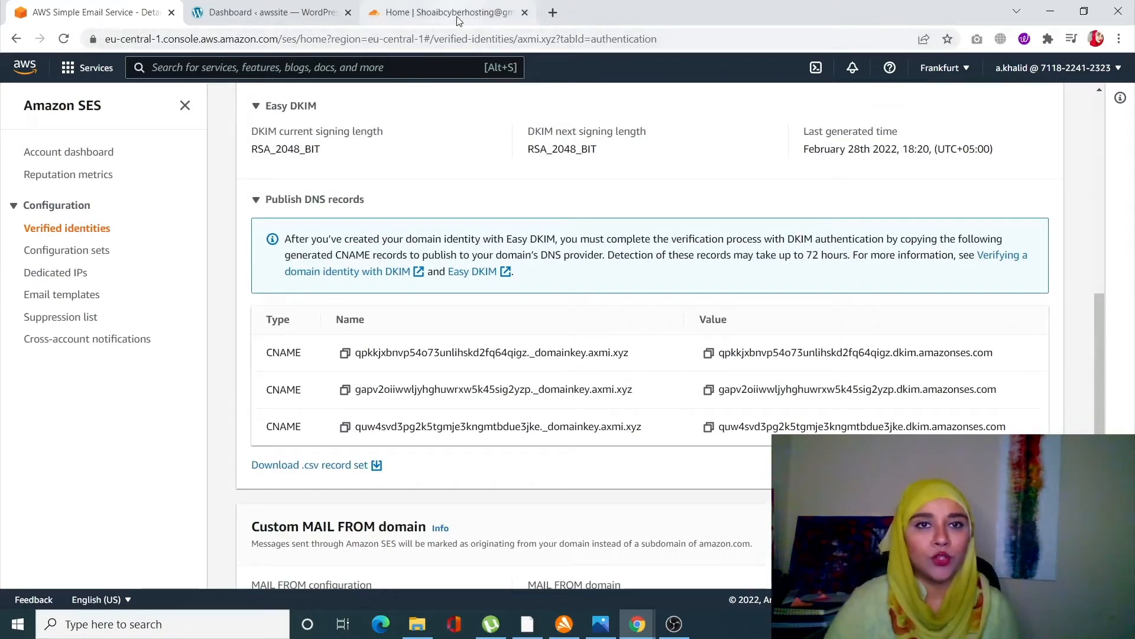
- Switch to Cloudflare and open the DNS management page for the axmi.xyz site
{"action": "left_click", "coordinate": [457, 16]}
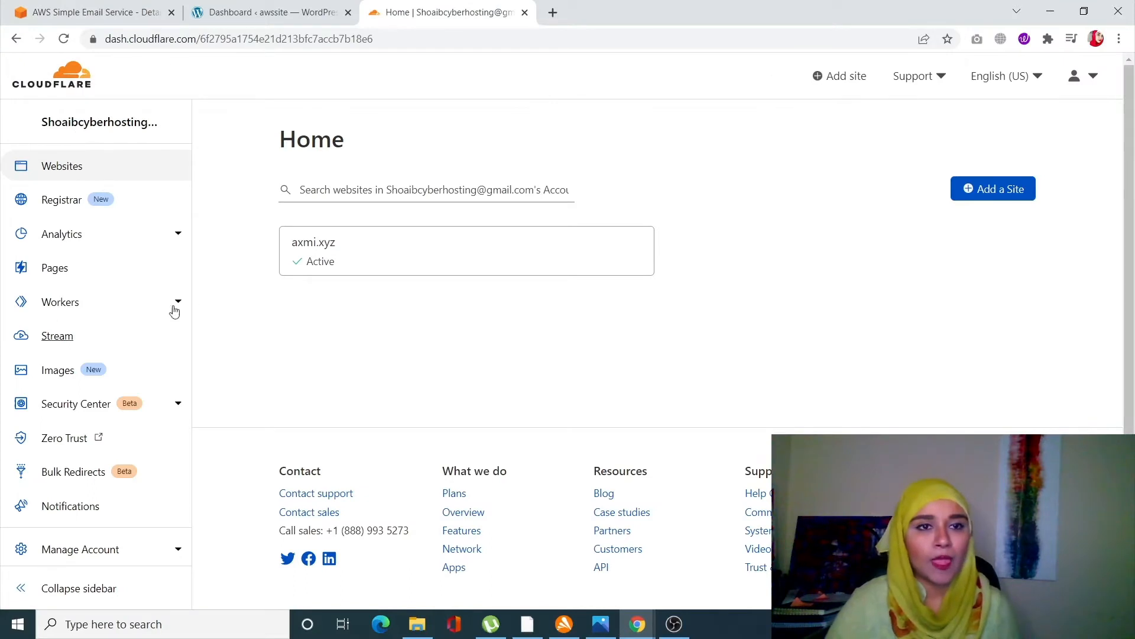
{"action": "left_click", "coordinate": [314, 244]}
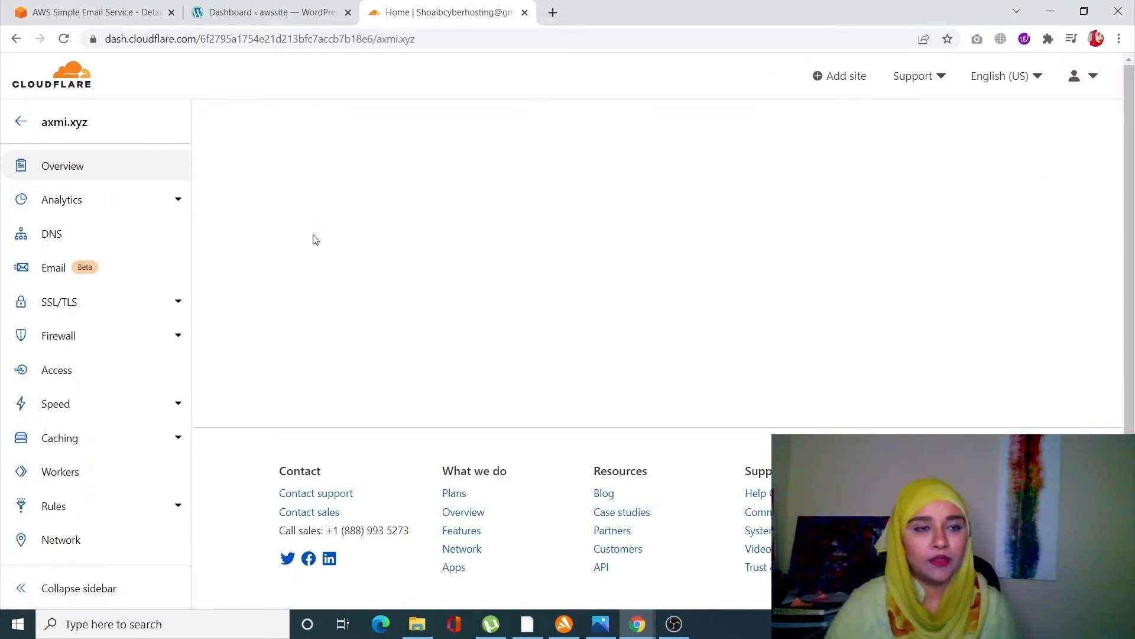
{"action": "left_click", "coordinate": [47, 234]}
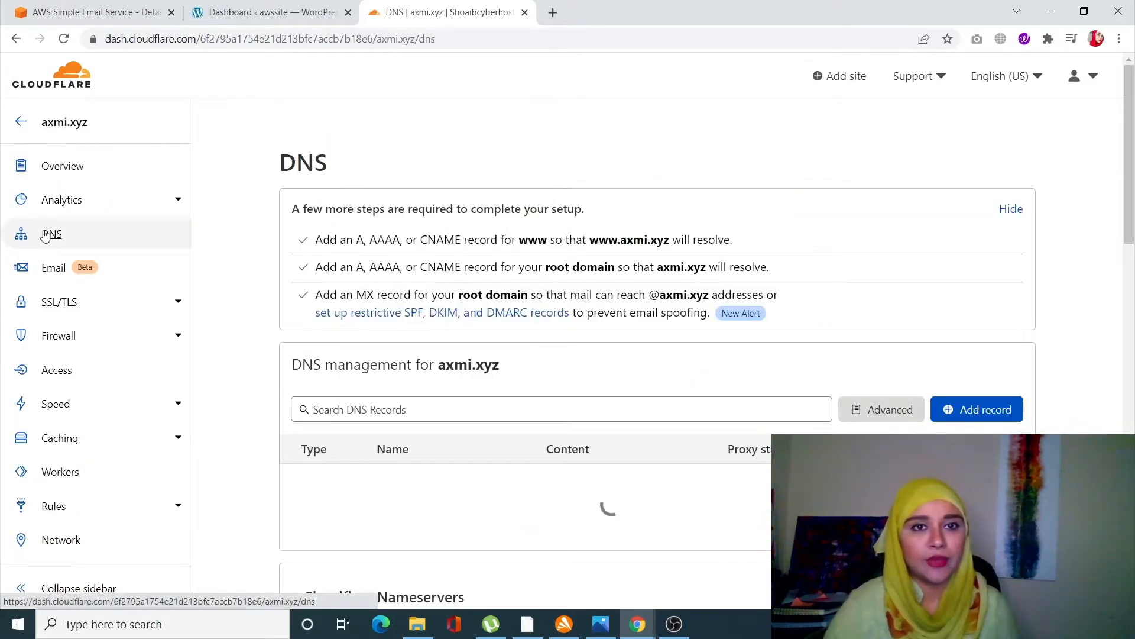
{"action": "scroll", "coordinate": [467, 371], "scroll_direction": "down", "scroll_amount": 1}
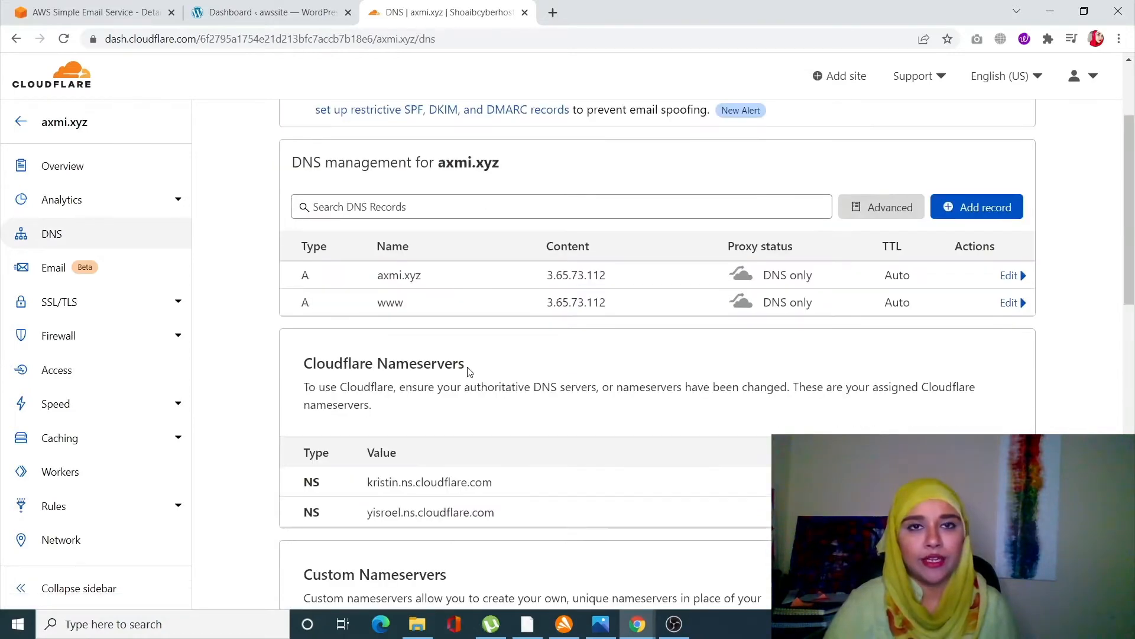
- Start adding a new DNS record for axmi.xyz in Cloudflare and set its type to CNAME
{"action": "left_click", "coordinate": [127, 8]}
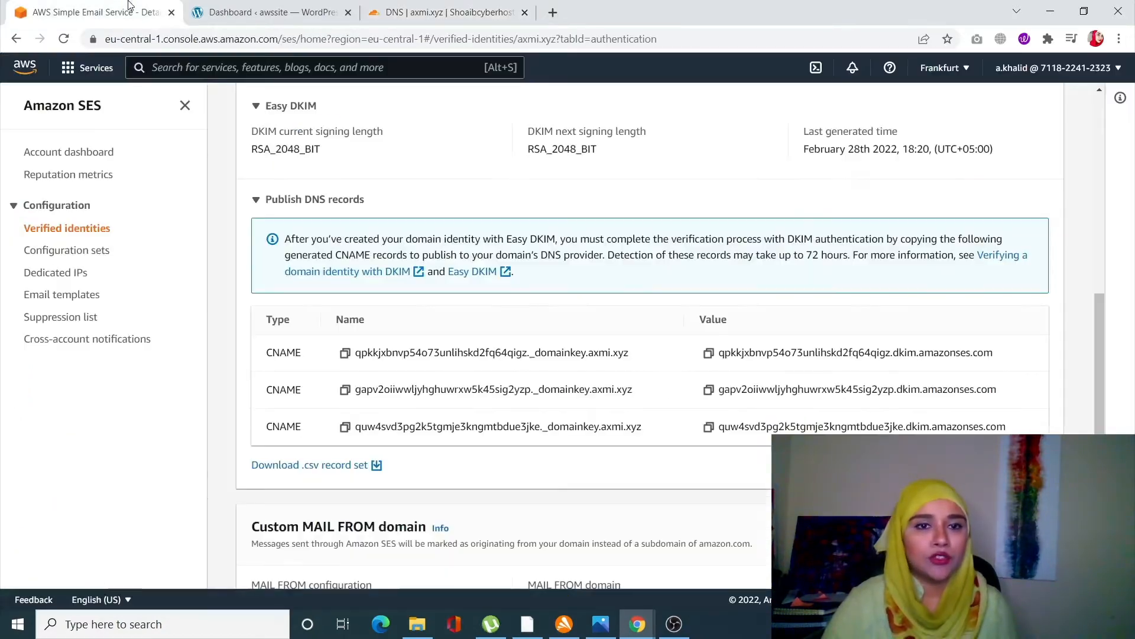
{"action": "scroll", "coordinate": [394, 353], "scroll_direction": "down", "scroll_amount": 3}
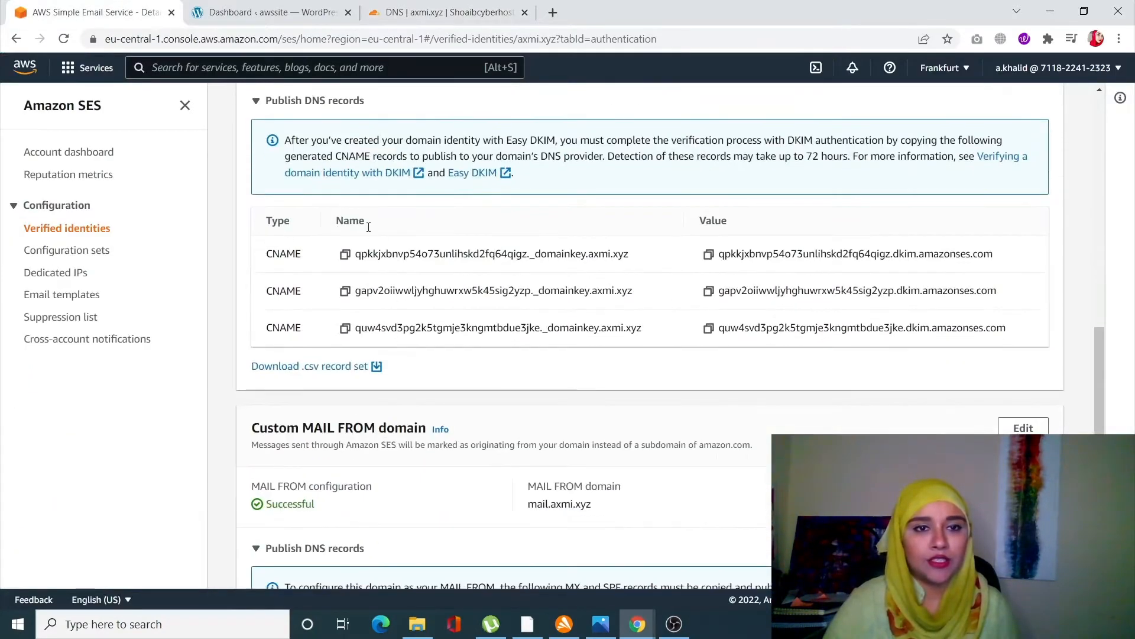
{"action": "left_click", "coordinate": [498, 12]}
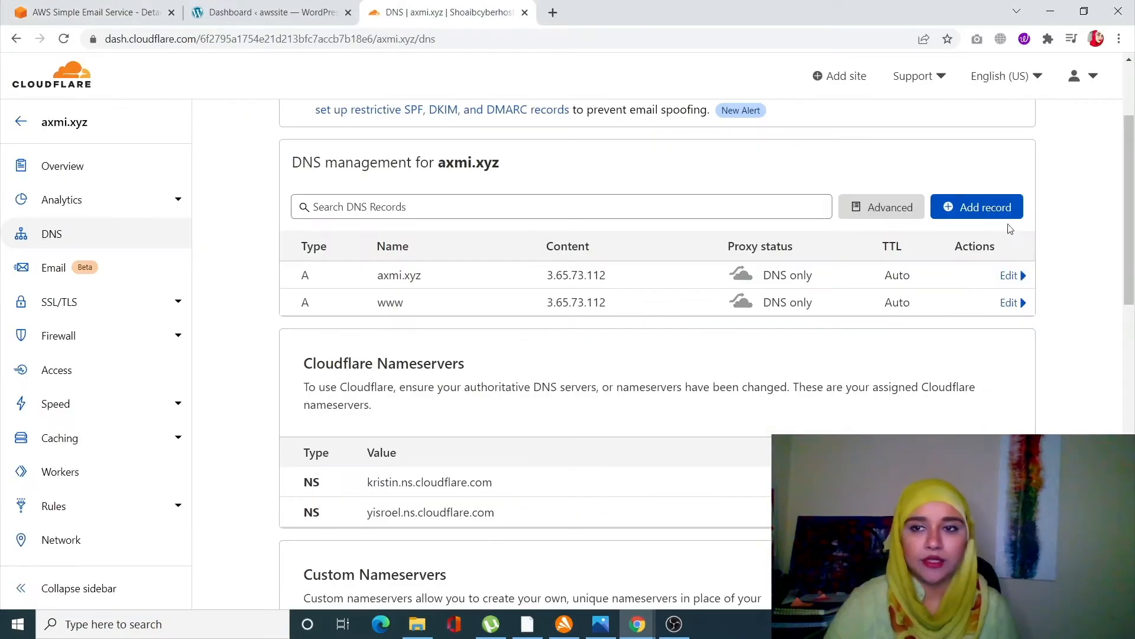
{"action": "left_click", "coordinate": [1013, 207]}
{"action": "left_click", "coordinate": [322, 300]}
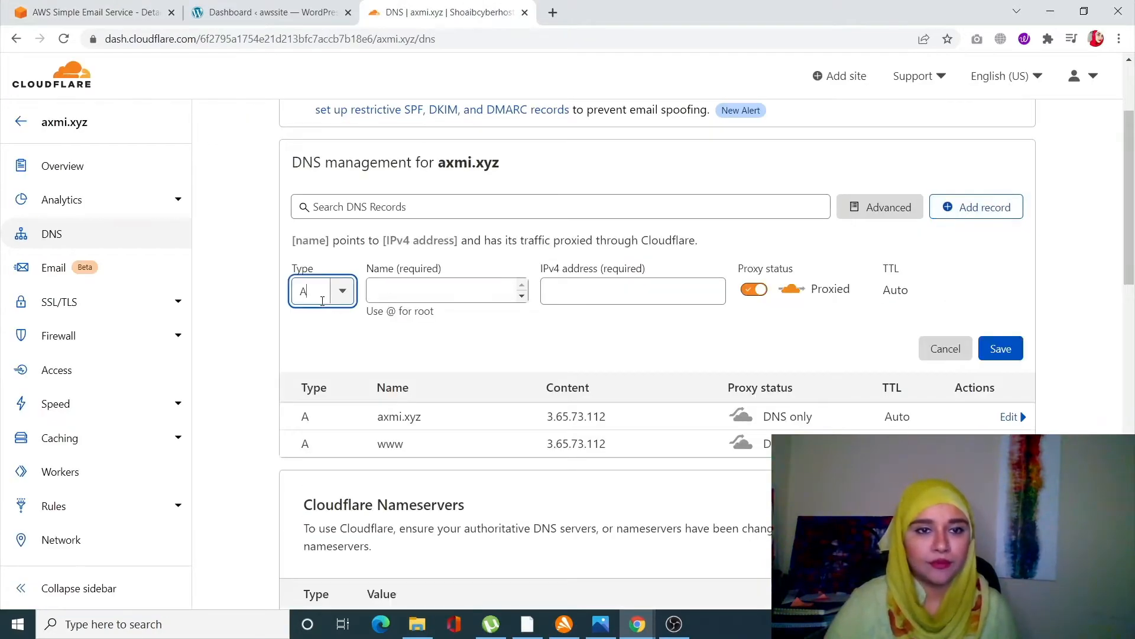
{"action": "type", "text": "cna"}
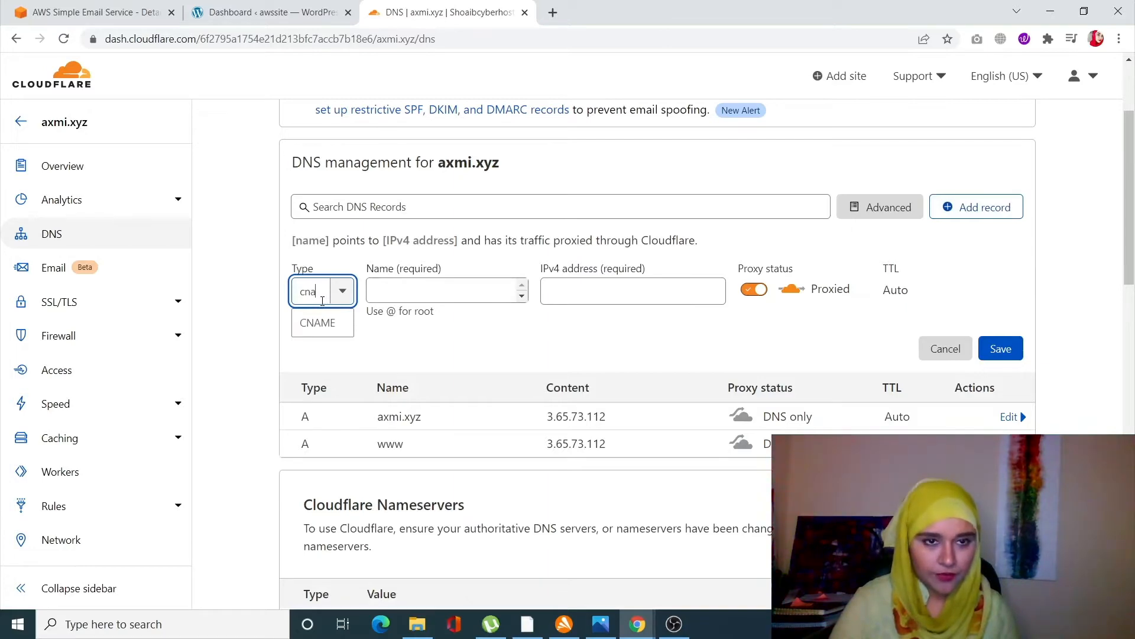
{"action": "left_click", "coordinate": [318, 320]}
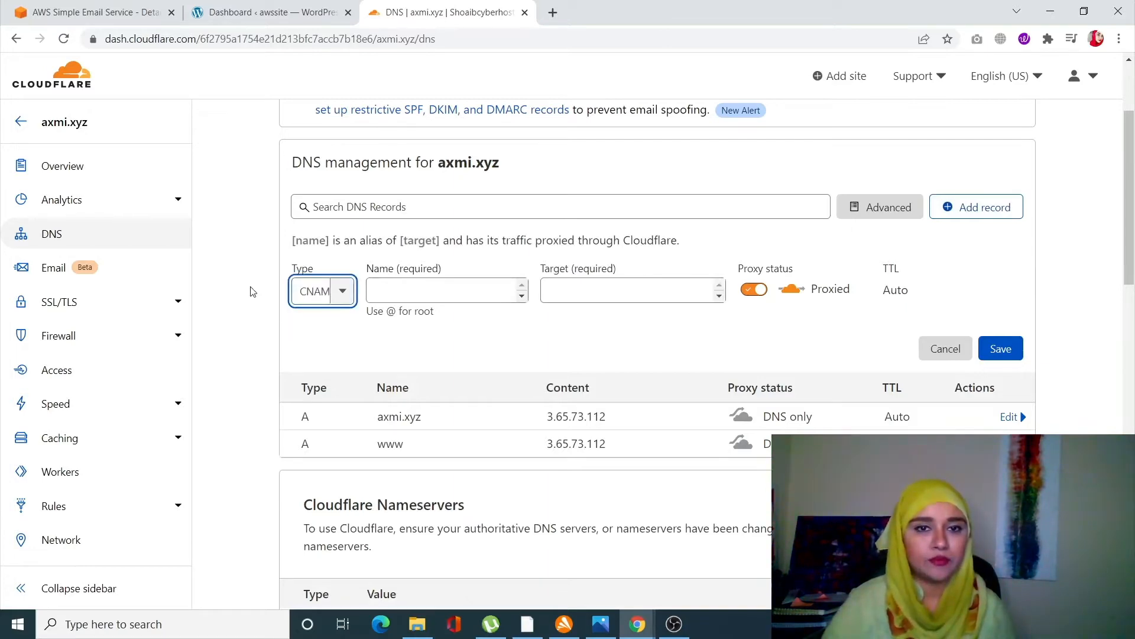
- Copy the first DKIM CNAME name from SES and paste it into the new record's name
{"action": "left_click", "coordinate": [138, 8]}
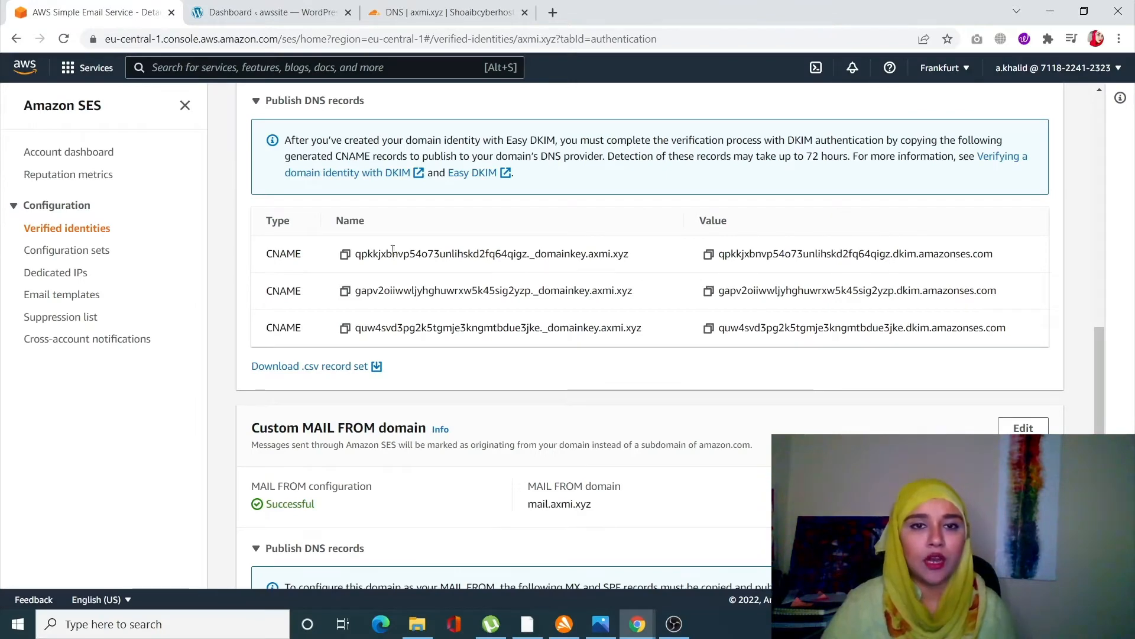
{"action": "left_click", "coordinate": [345, 253]}
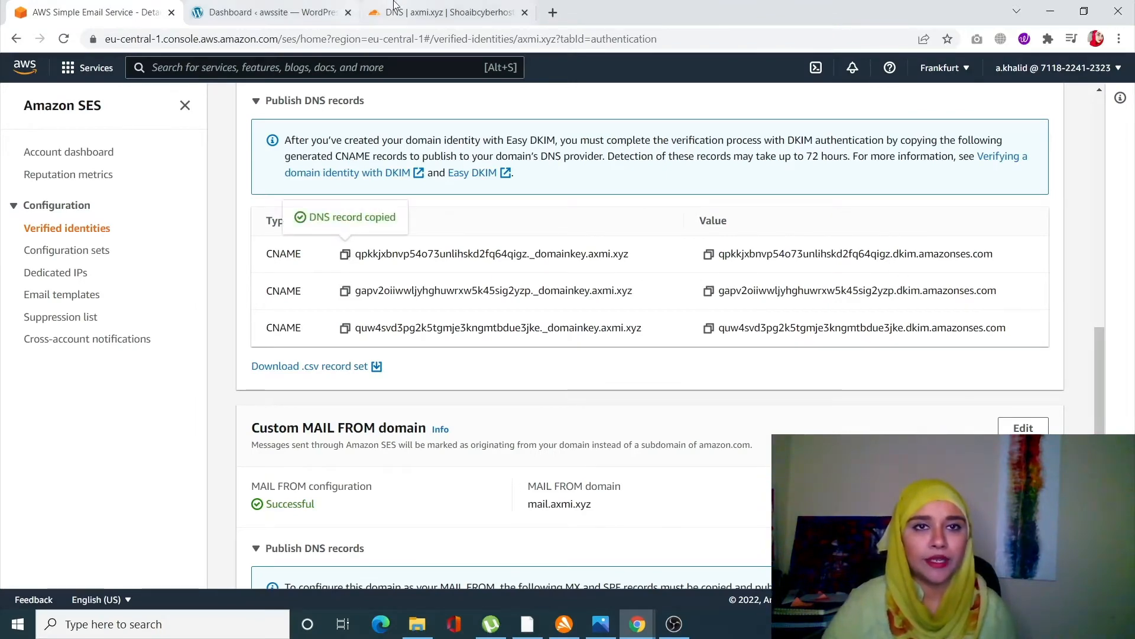
{"action": "left_click", "coordinate": [414, 12]}
{"action": "left_click", "coordinate": [426, 279]}
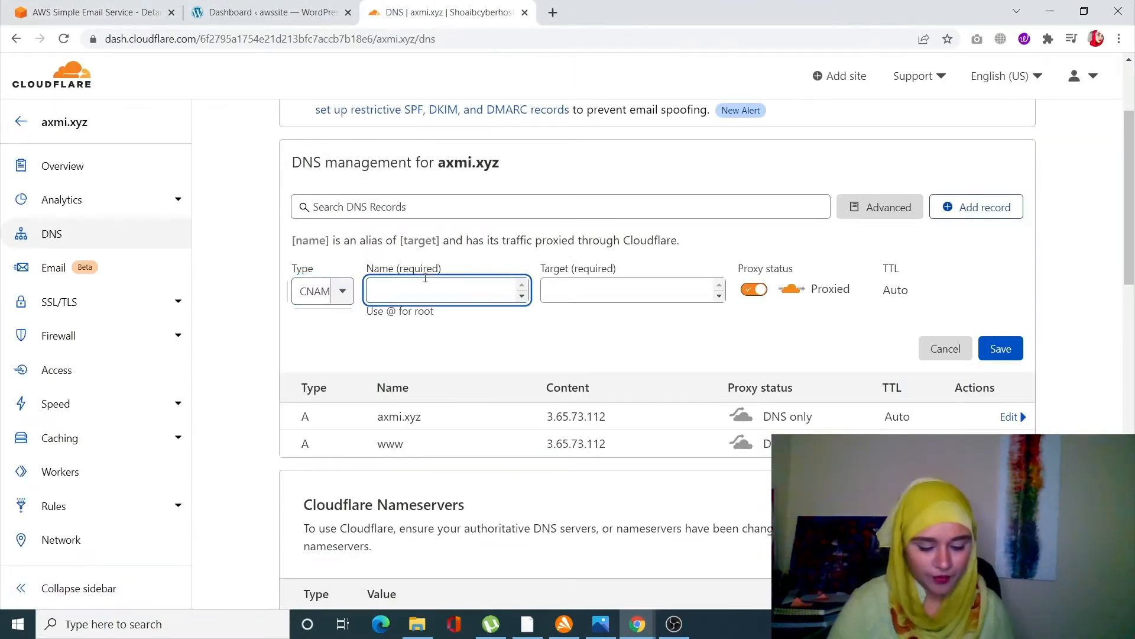
{"action": "key", "text": "ctrl+v"}
- Paste the first DKIM CNAME value from SES as the record's target, set it to DNS only, and save it
{"action": "left_click", "coordinate": [177, 9]}
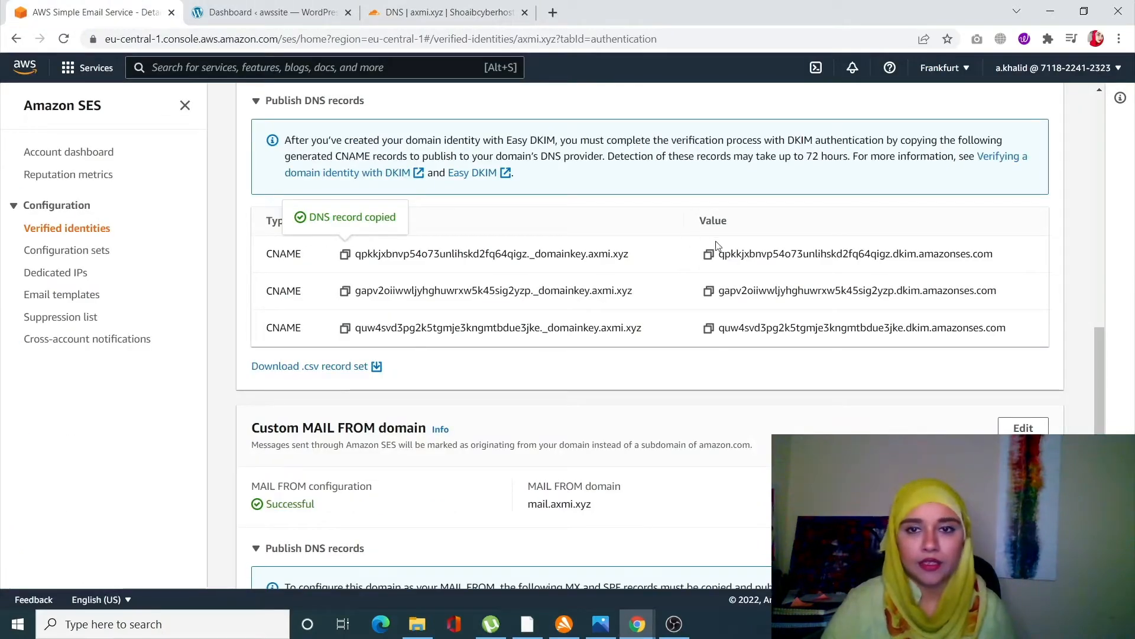
{"action": "left_click", "coordinate": [709, 254]}
{"action": "left_click", "coordinate": [460, 11]}
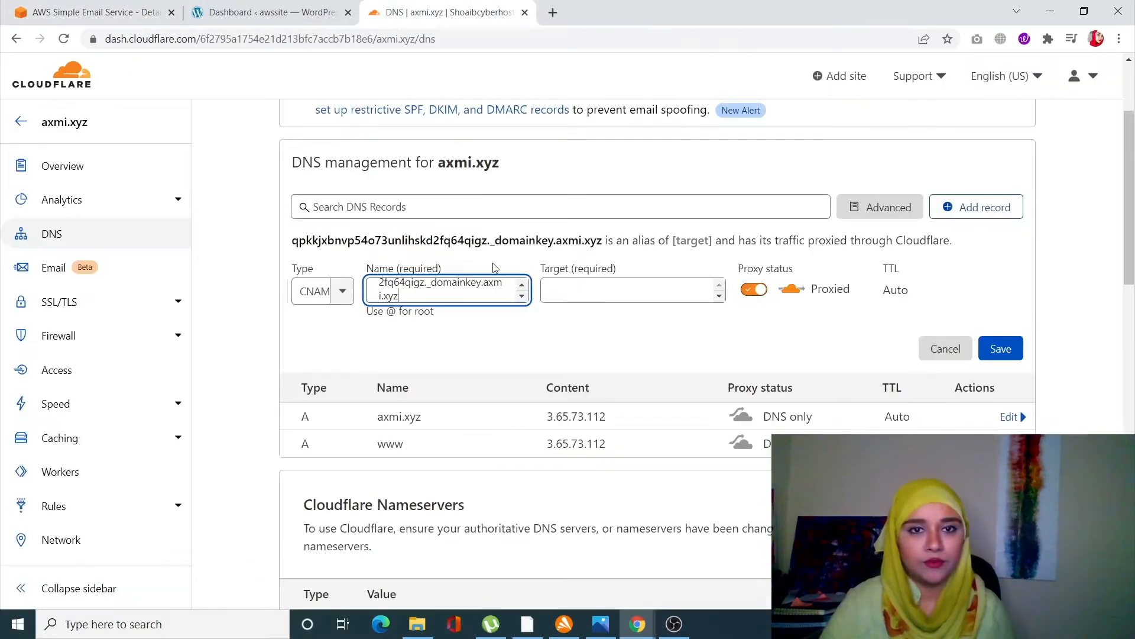
{"action": "left_click", "coordinate": [580, 288]}
{"action": "key", "text": "ctrl+v"}
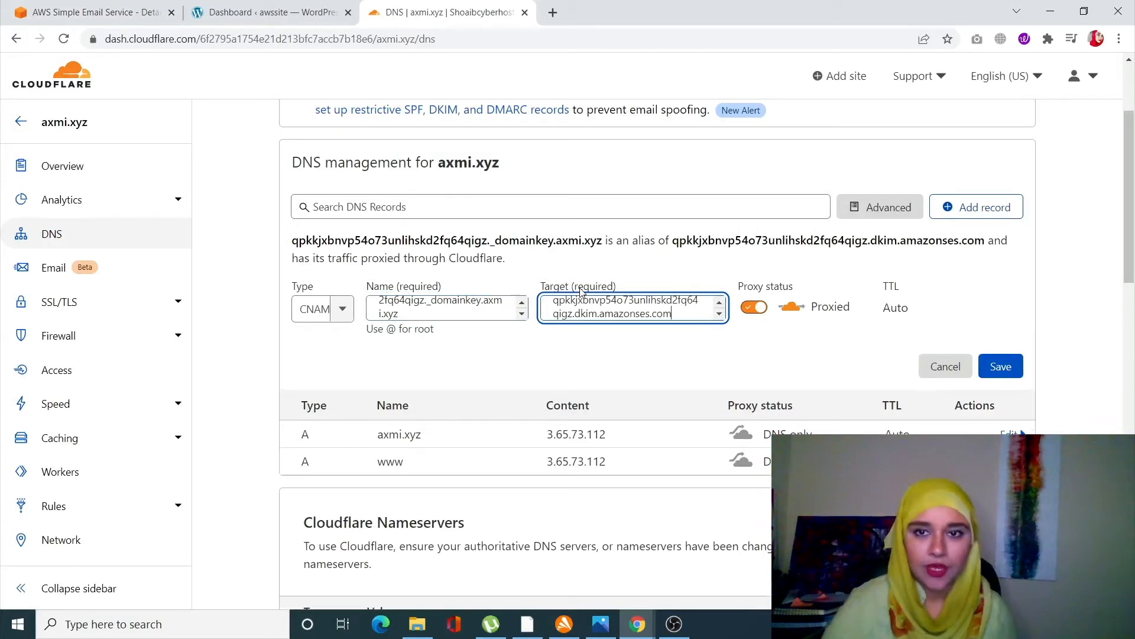
{"action": "left_click", "coordinate": [757, 314]}
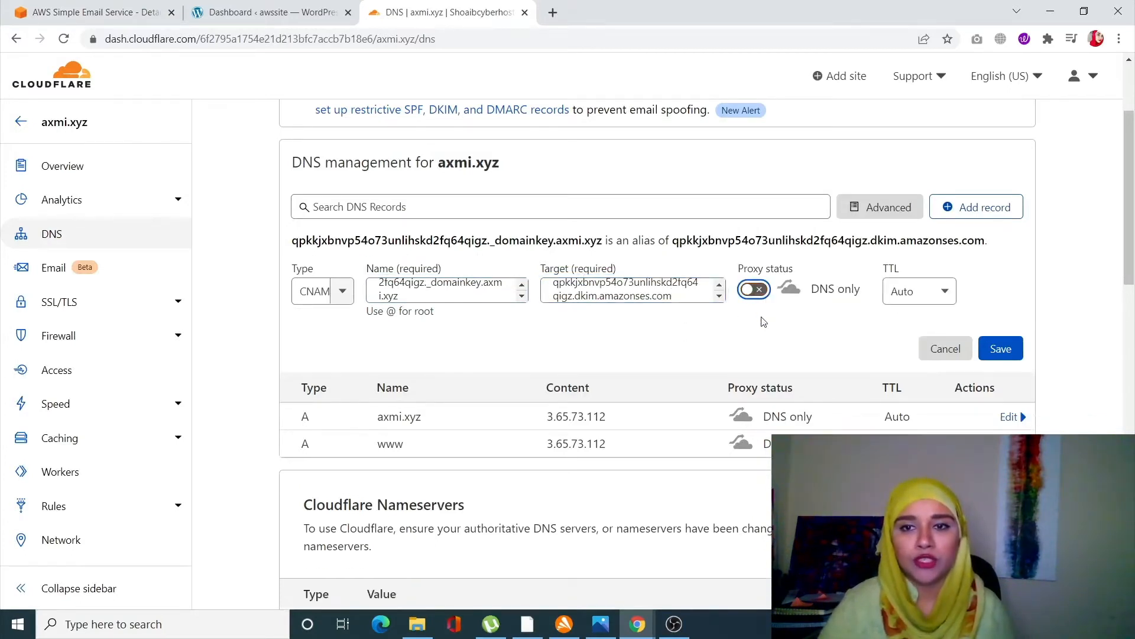
{"action": "left_click", "coordinate": [1003, 346]}
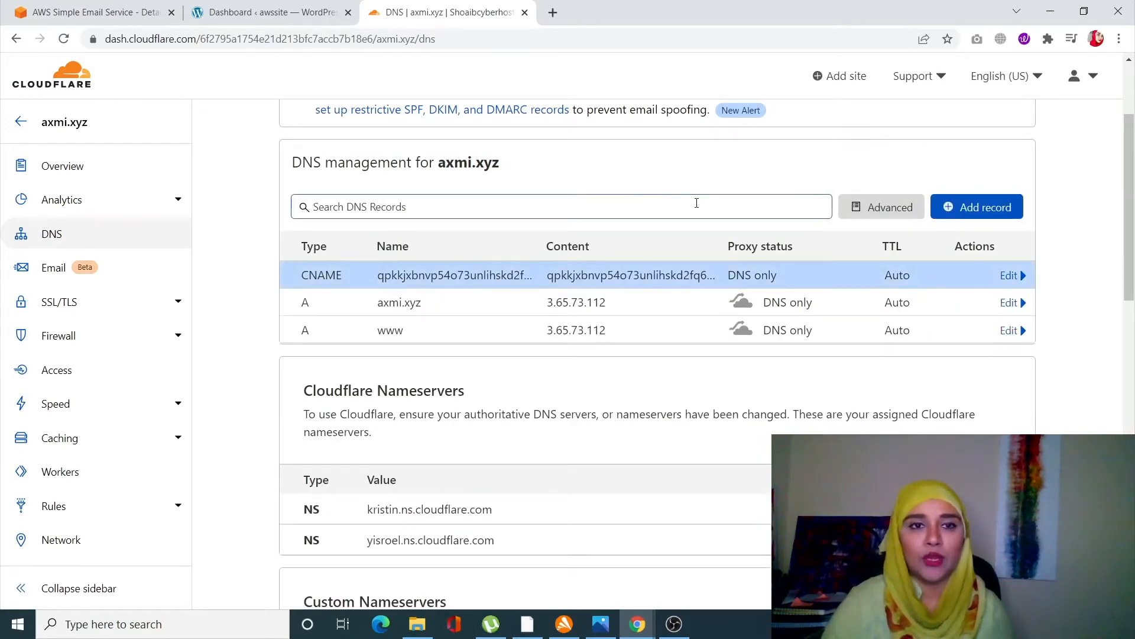
- Start another new DNS record and set its type to CNAME
{"action": "left_click", "coordinate": [979, 207]}
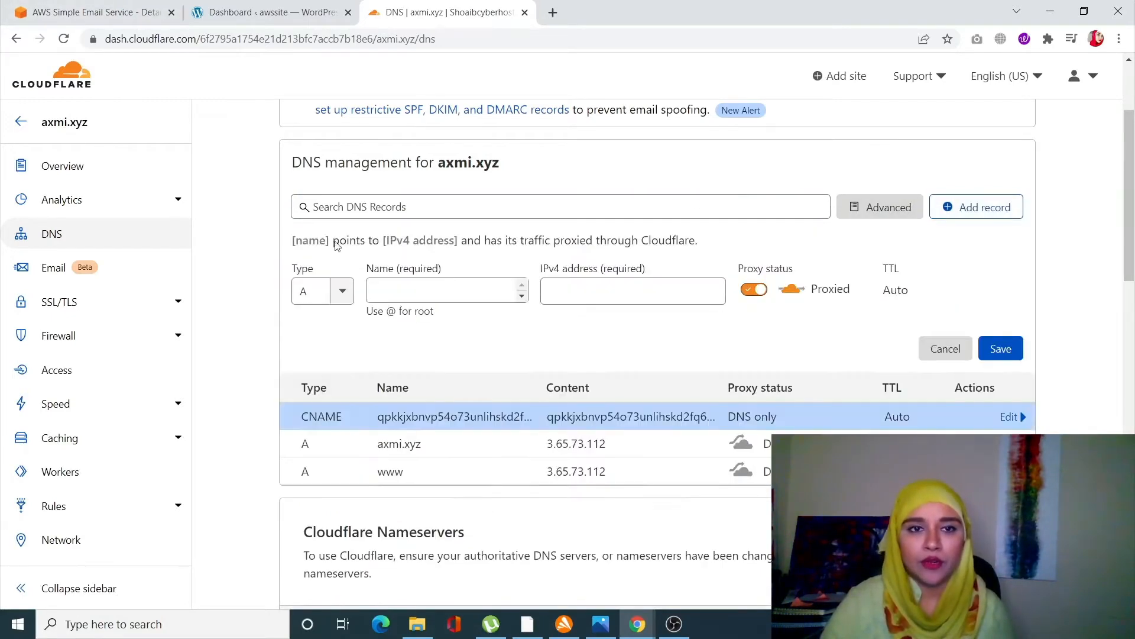
{"action": "left_click", "coordinate": [320, 287]}
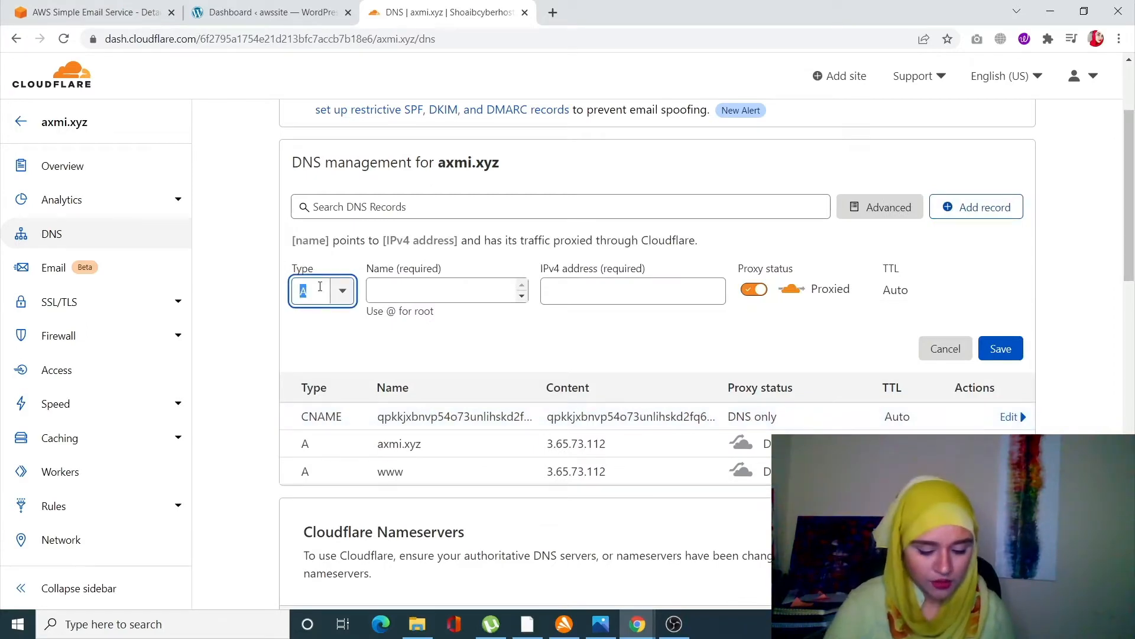
{"action": "type", "text": "cna"}
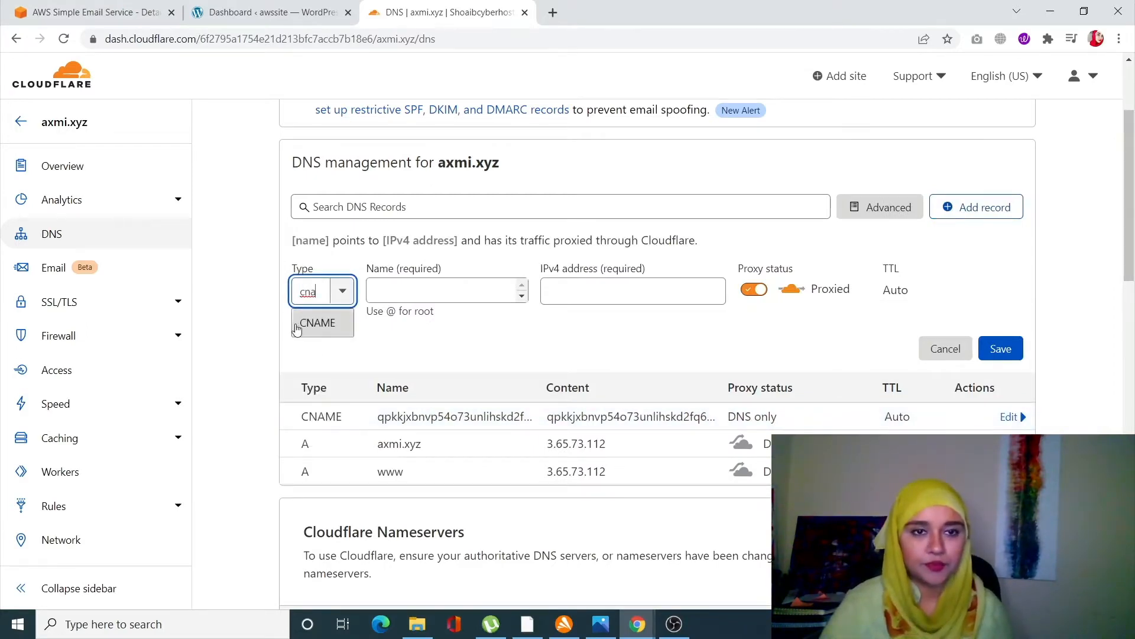
{"action": "left_click", "coordinate": [297, 323]}
- Copy the second DKIM CNAME name from SES into the new record's name
{"action": "key", "text": "ctrl+1"}
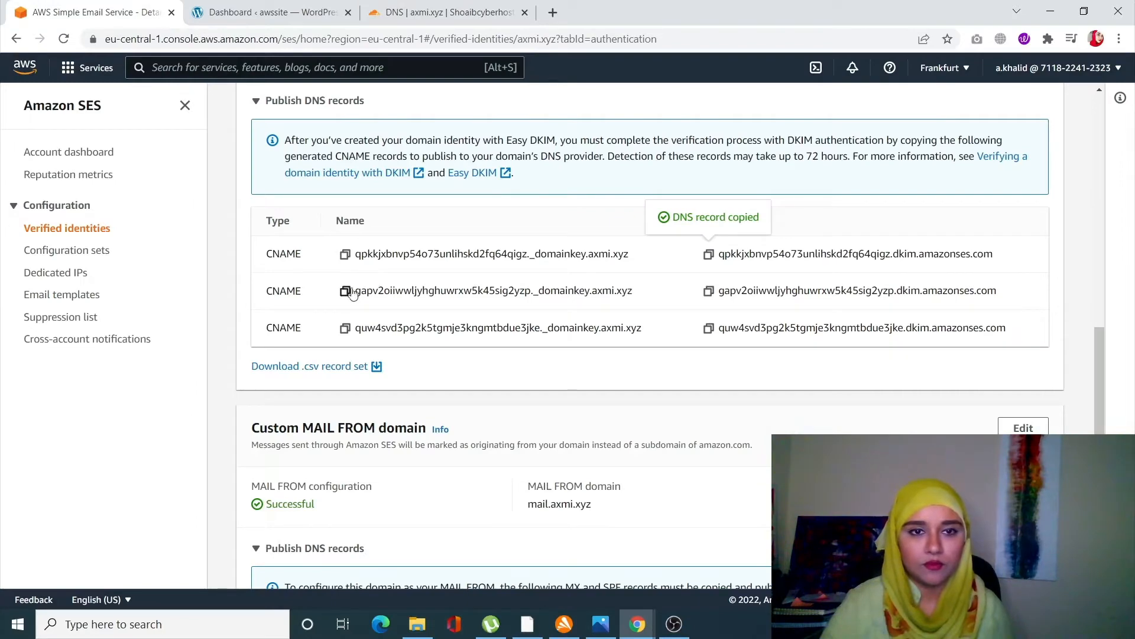
{"action": "left_click", "coordinate": [345, 291]}
{"action": "key", "text": "ctrl+3"}
{"action": "left_click", "coordinate": [420, 302]}
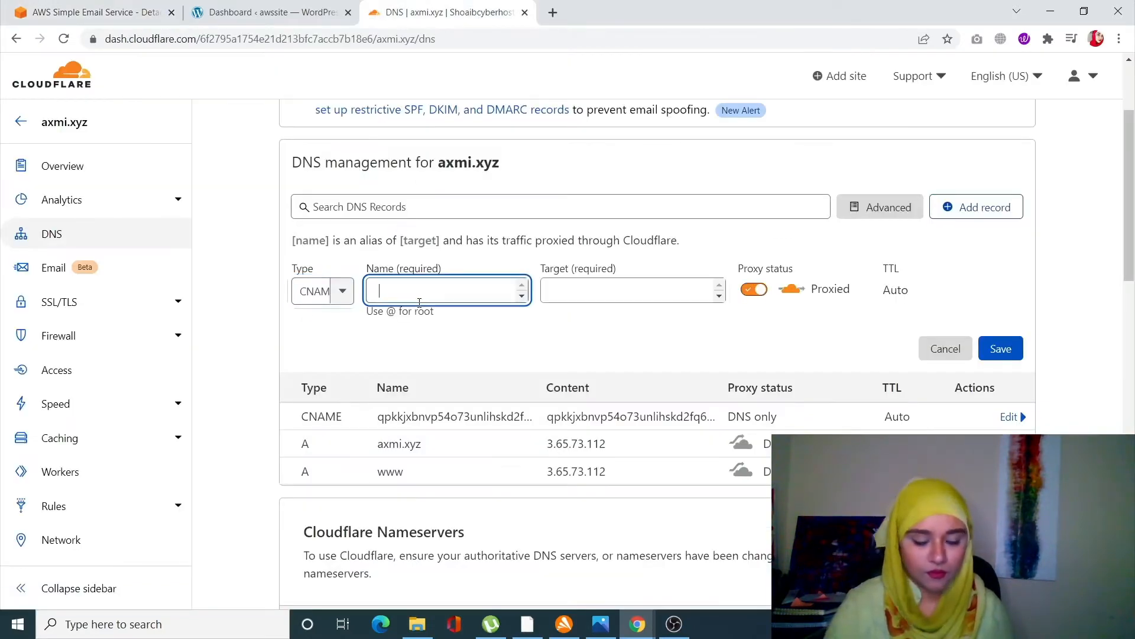
{"action": "key", "text": "ctrl+v"}
- Paste the second DKIM CNAME value as the target, set the record to DNS only, and save it
{"action": "key", "text": "ctrl+1"}
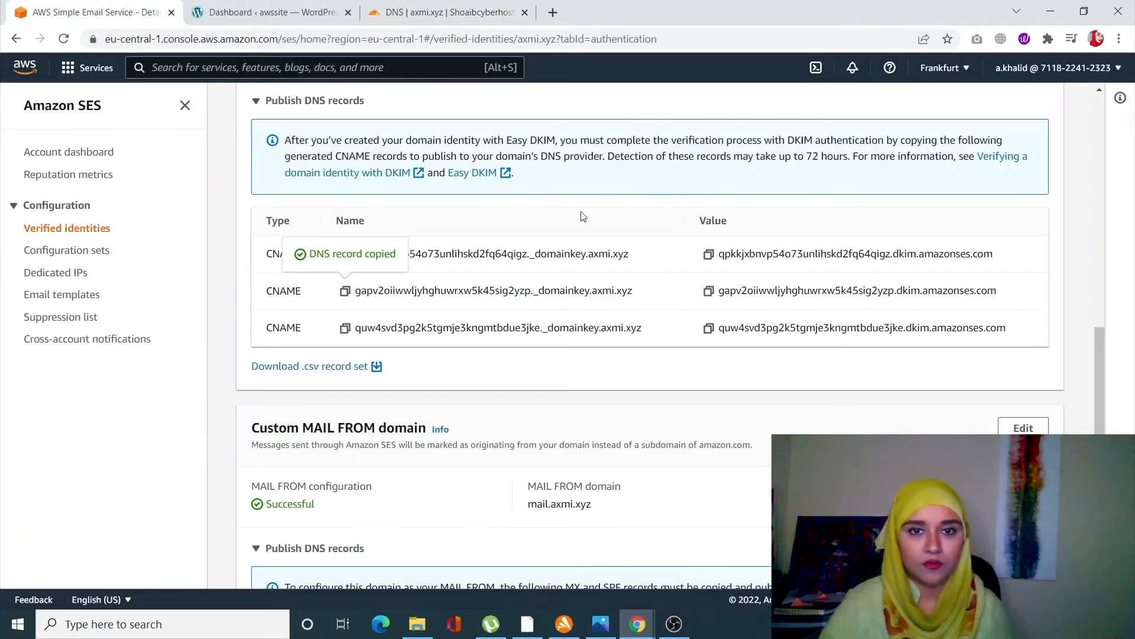
{"action": "left_click", "coordinate": [708, 291]}
{"action": "key", "text": "ctrl+3"}
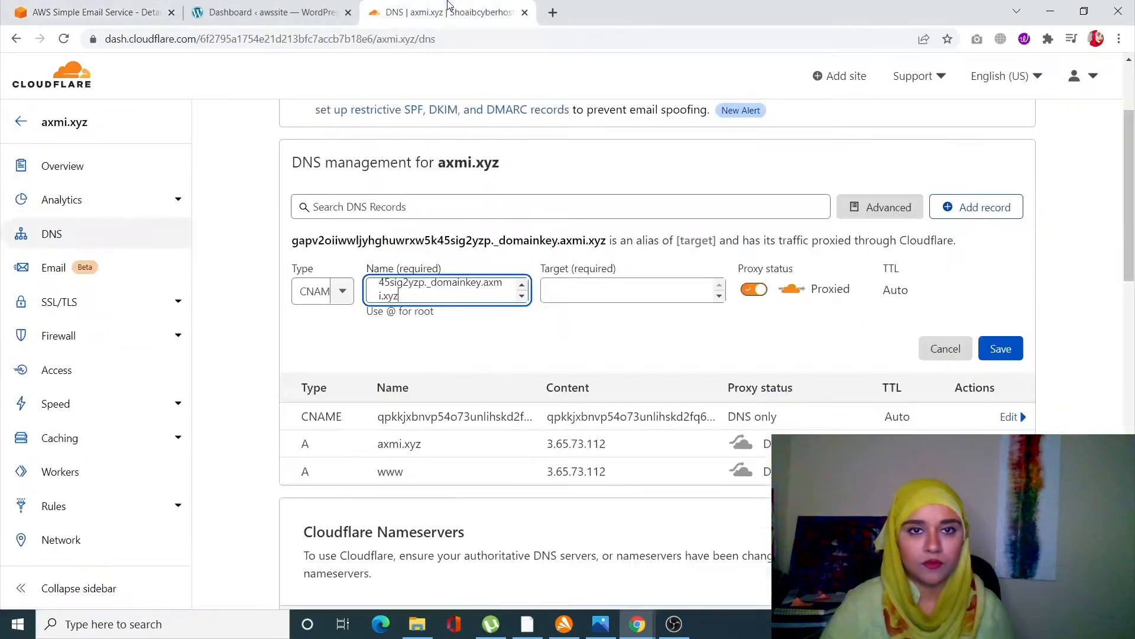
{"action": "left_click", "coordinate": [632, 295]}
{"action": "key", "text": "ctrl+v"}
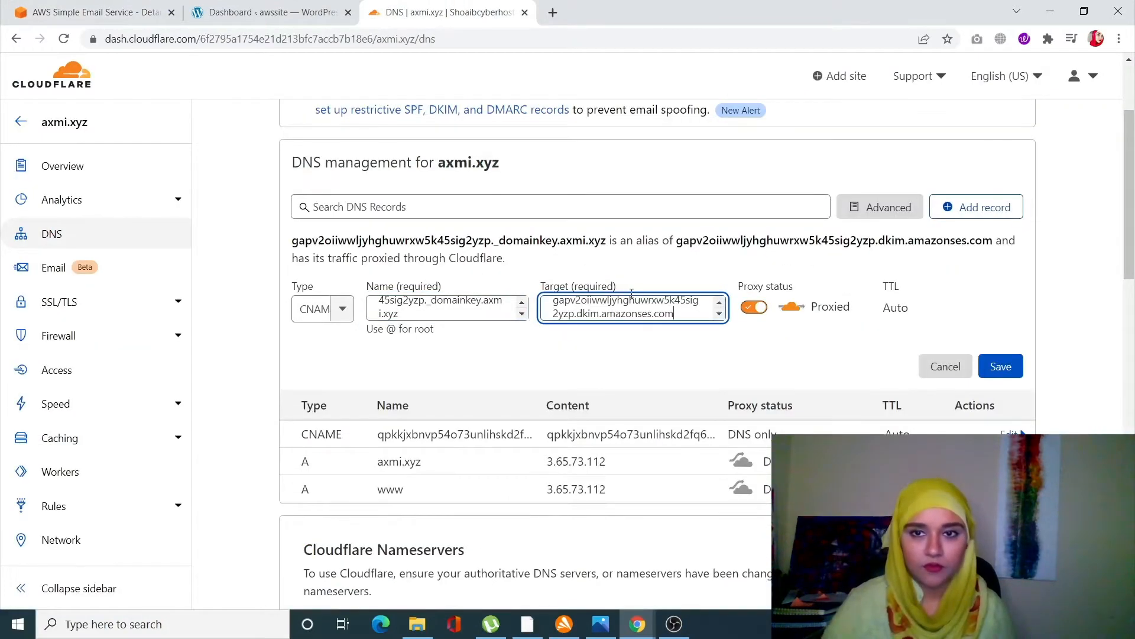
{"action": "left_click", "coordinate": [754, 289]}
{"action": "left_click", "coordinate": [998, 351]}
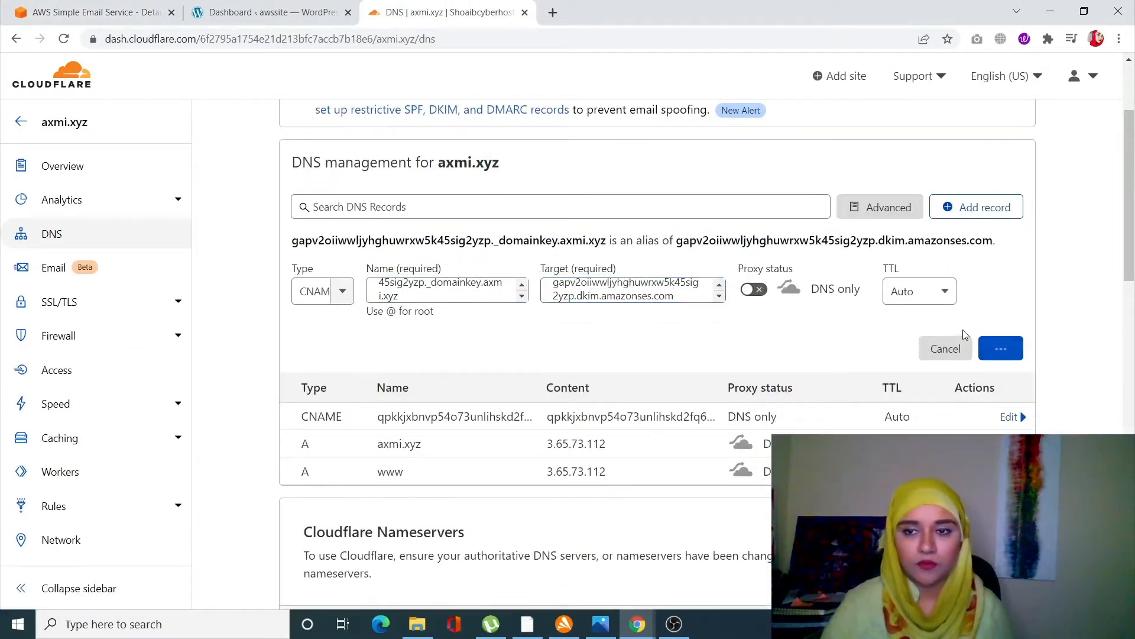
{"action": "left_click", "coordinate": [95, 12]}
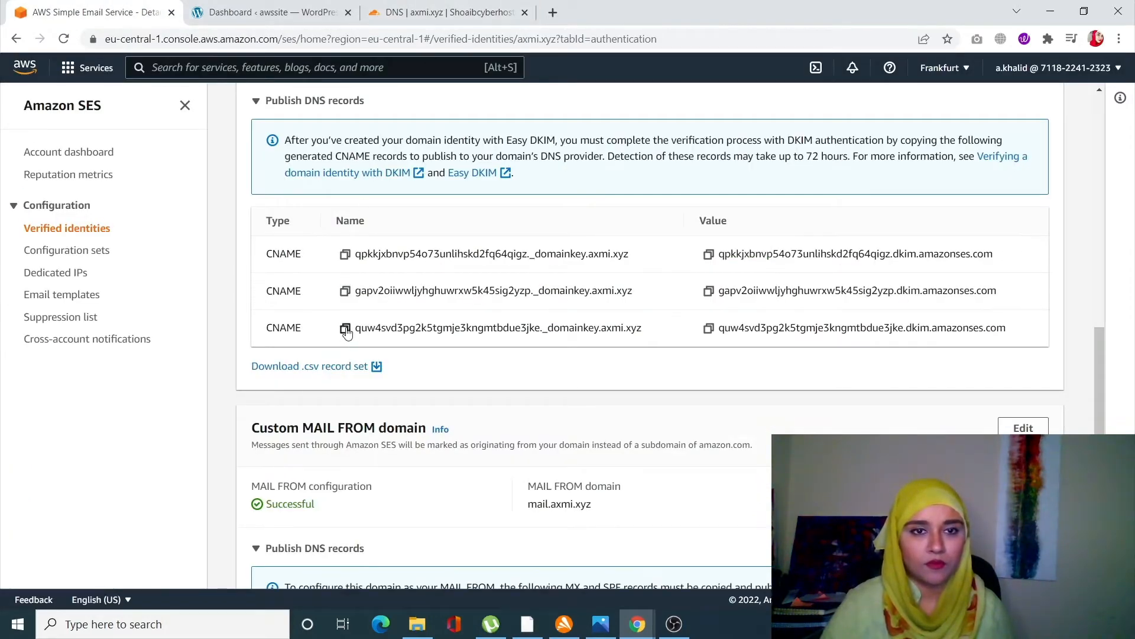
{"action": "left_click", "coordinate": [345, 290]}
{"action": "left_click", "coordinate": [450, 13]}
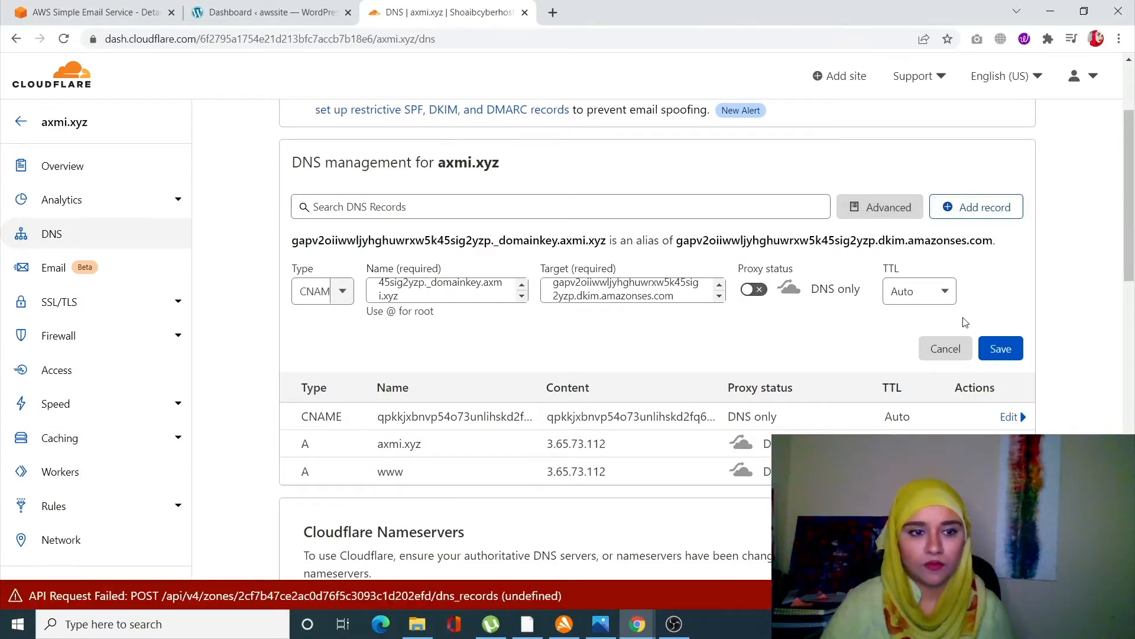
{"action": "left_click", "coordinate": [994, 353]}
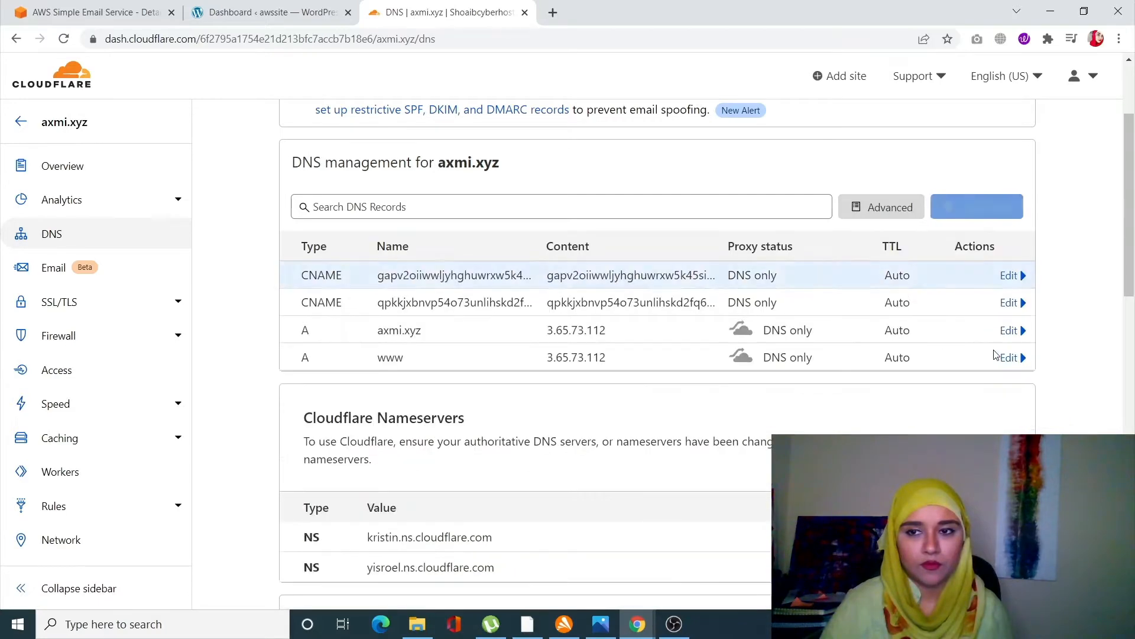
- Add a third CNAME record and paste the third DKIM CNAME name from SES as its name
{"action": "left_click", "coordinate": [997, 219]}
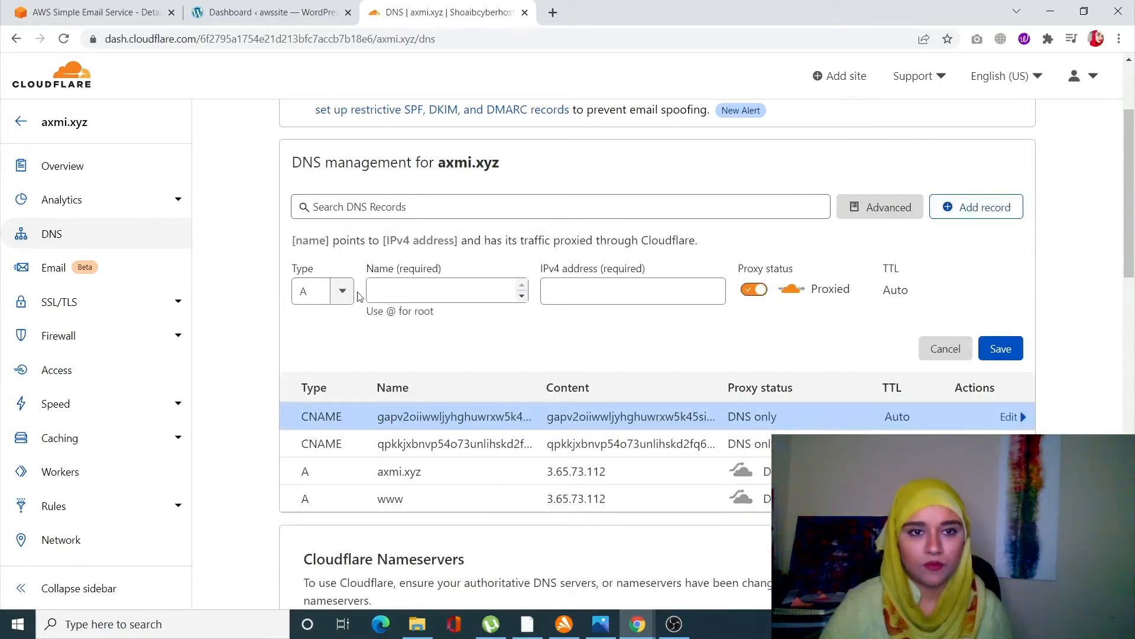
{"action": "left_click", "coordinate": [333, 296]}
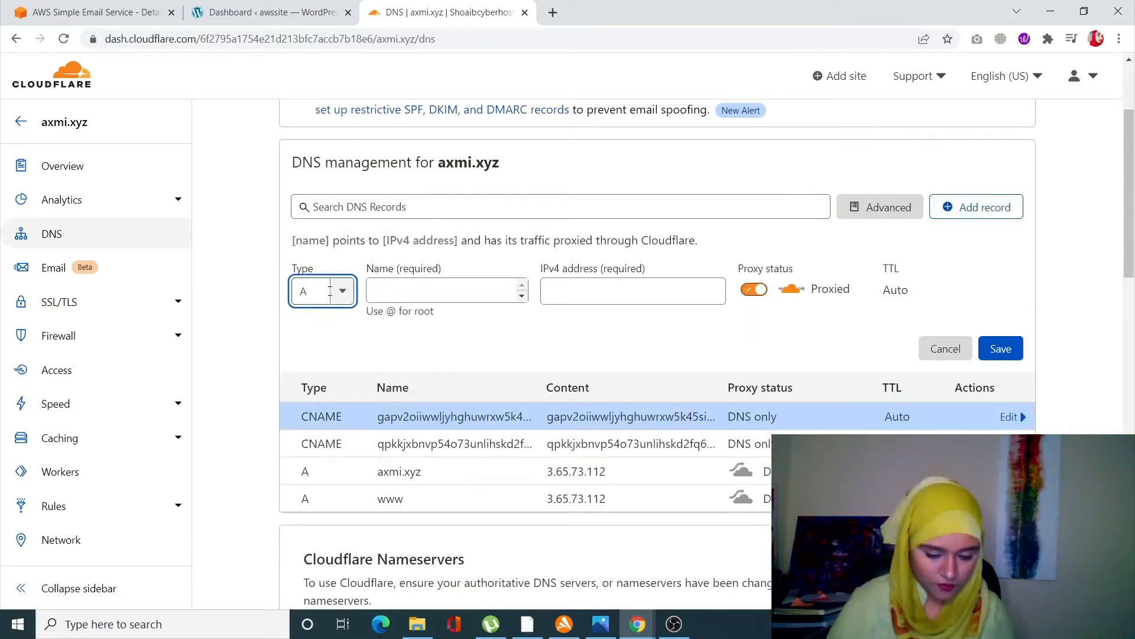
{"action": "left_click", "coordinate": [330, 291]}
{"action": "type", "text": "cna"}
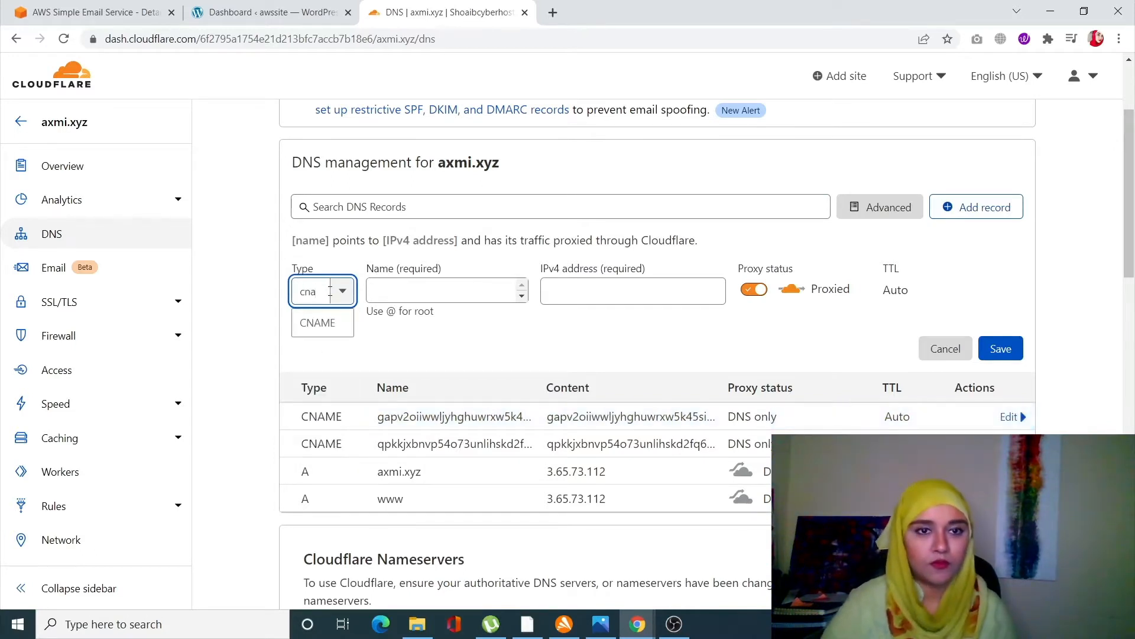
{"action": "left_click", "coordinate": [329, 322]}
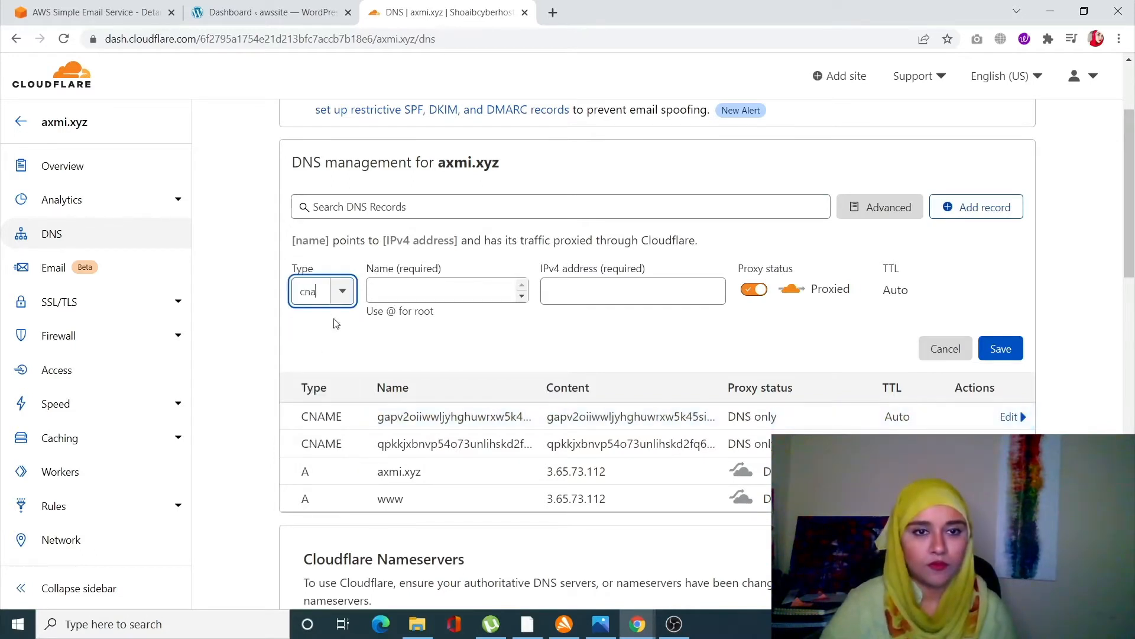
{"action": "left_click", "coordinate": [433, 295]}
{"action": "key", "text": "ctrl+v"}
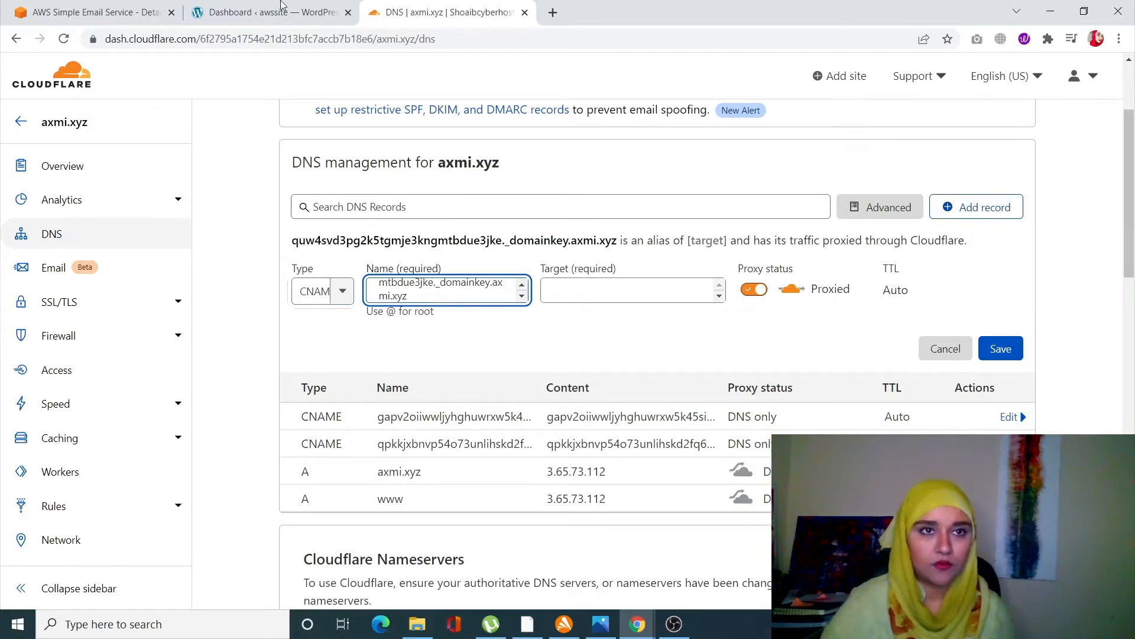
- Paste the third DKIM CNAME value as the target, set the record to DNS only, and save it
{"action": "left_click", "coordinate": [94, 12]}
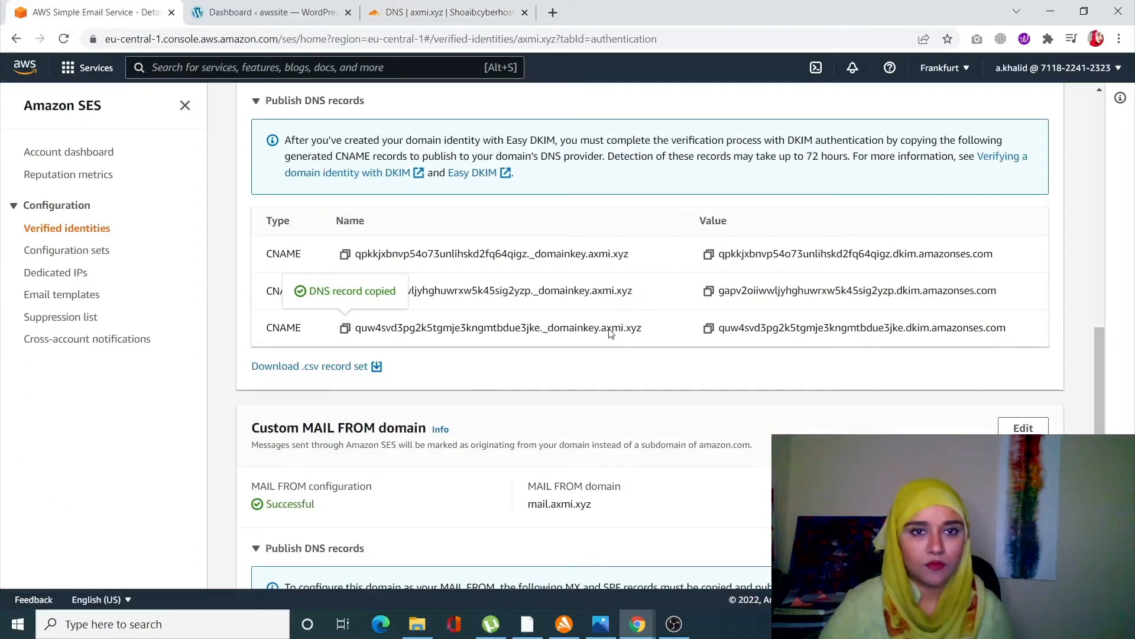
{"action": "left_click", "coordinate": [709, 328]}
{"action": "key", "text": "ctrl+shift+Tab"}
{"action": "left_click", "coordinate": [659, 300]}
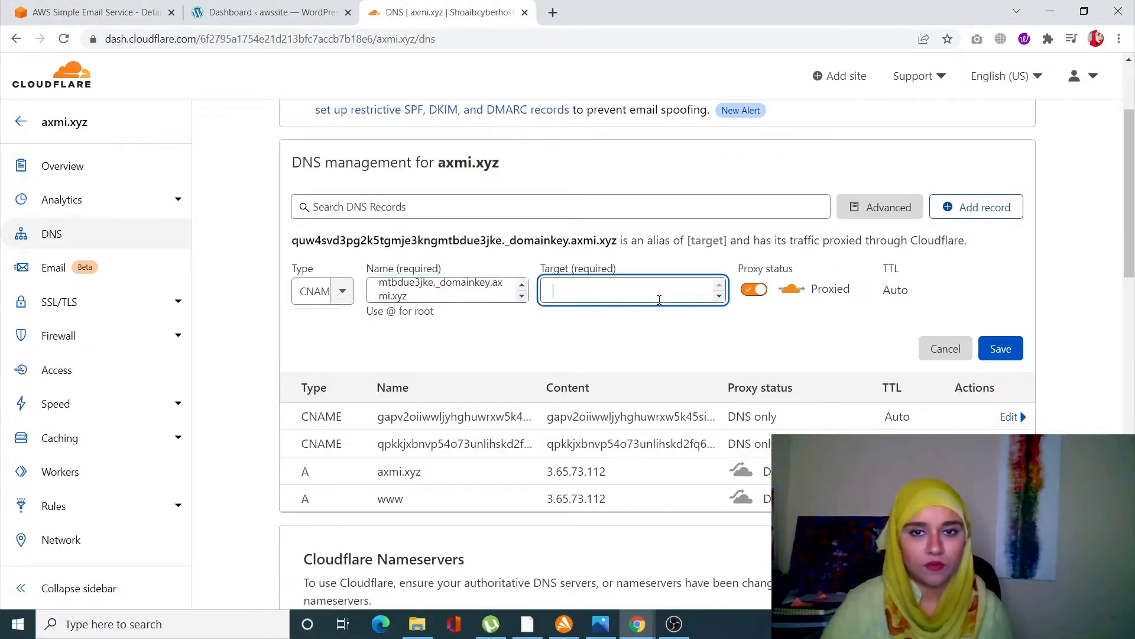
{"action": "key", "text": "ctrl+v"}
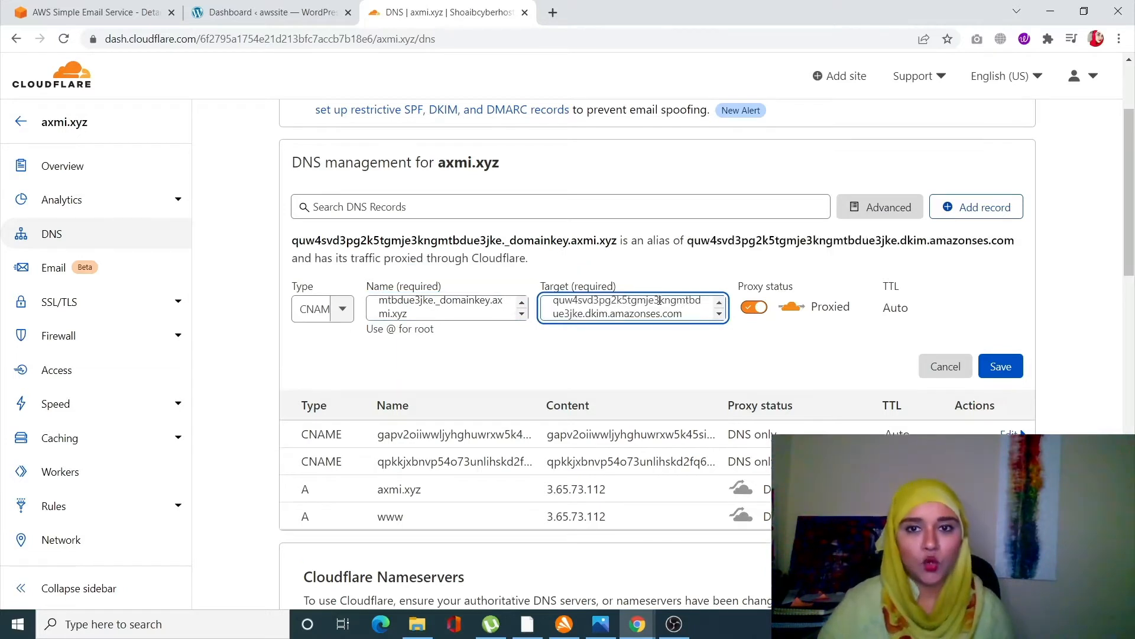
{"action": "left_click", "coordinate": [755, 307]}
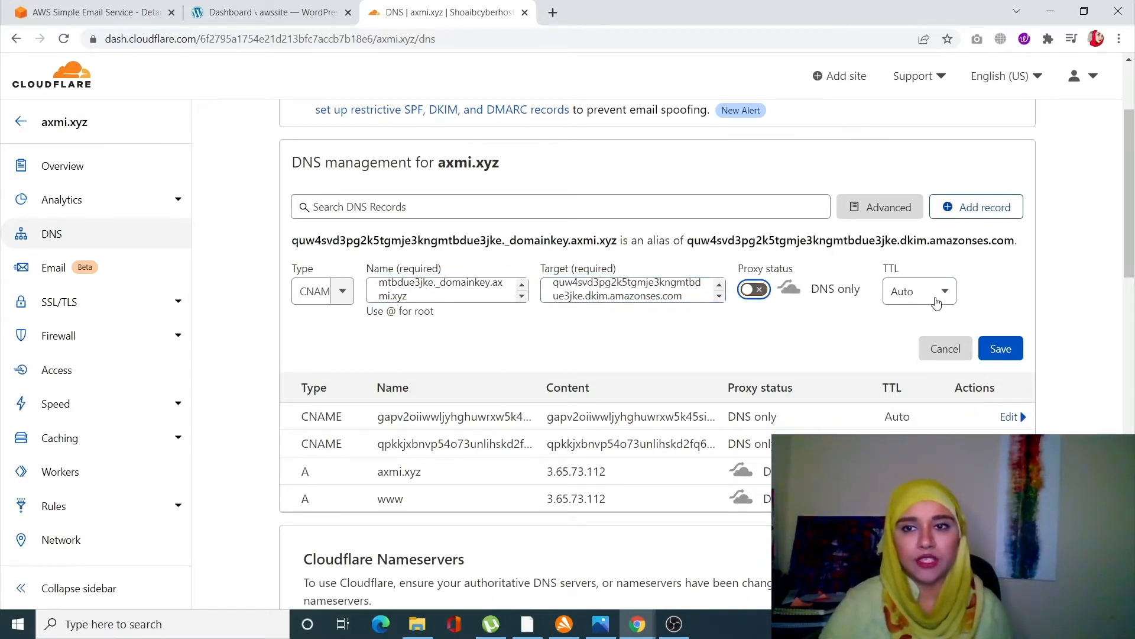
{"action": "left_click", "coordinate": [996, 343]}
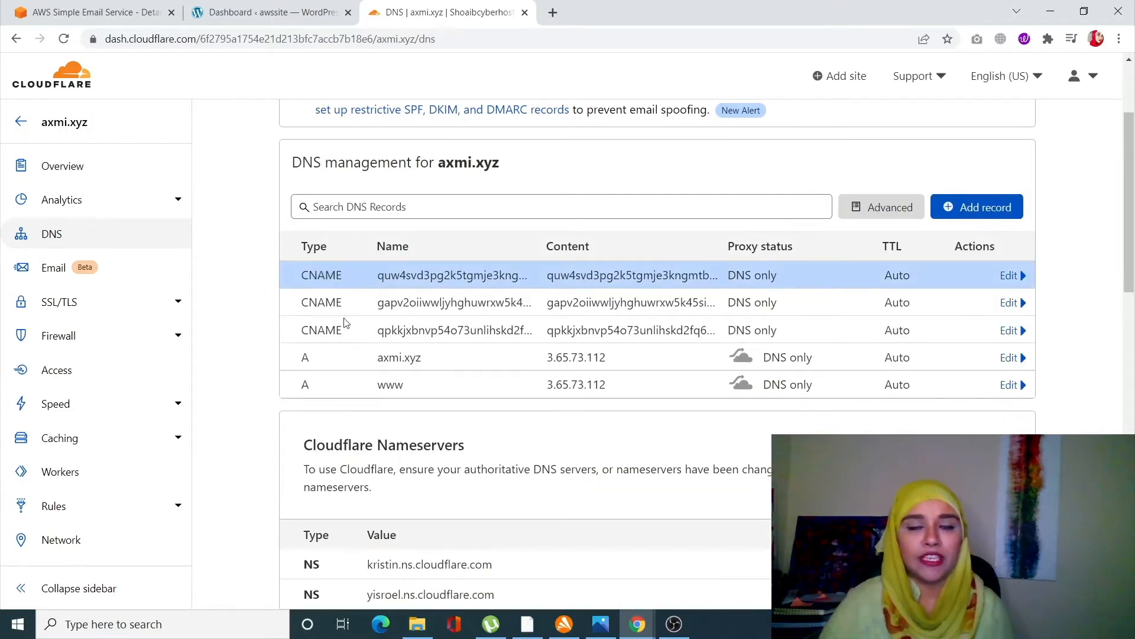
- Check the MAIL FROM DNS records in SES and start a new MX record in Cloudflare
{"action": "left_click", "coordinate": [95, 12]}
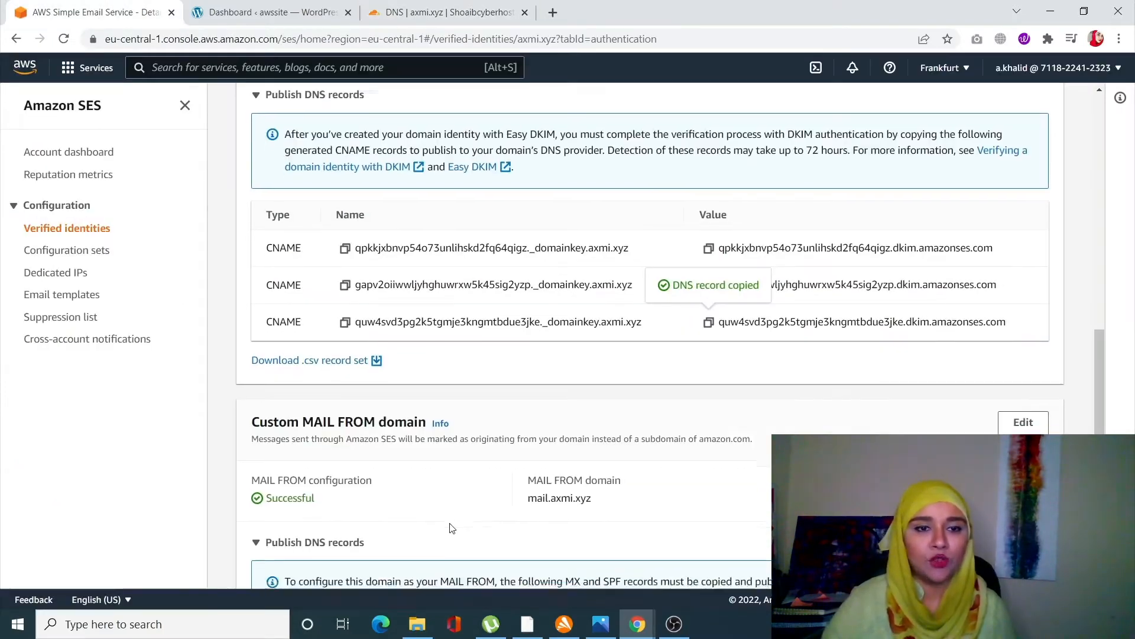
{"action": "scroll", "coordinate": [452, 528], "scroll_direction": "down", "scroll_amount": 3}
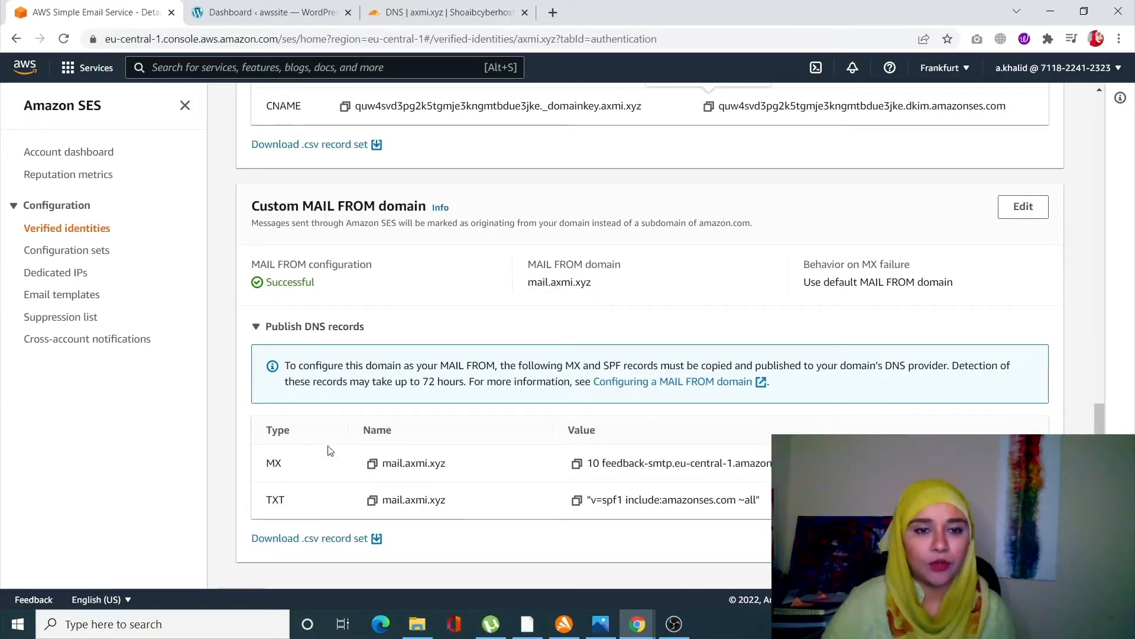
{"action": "left_click", "coordinate": [449, 11]}
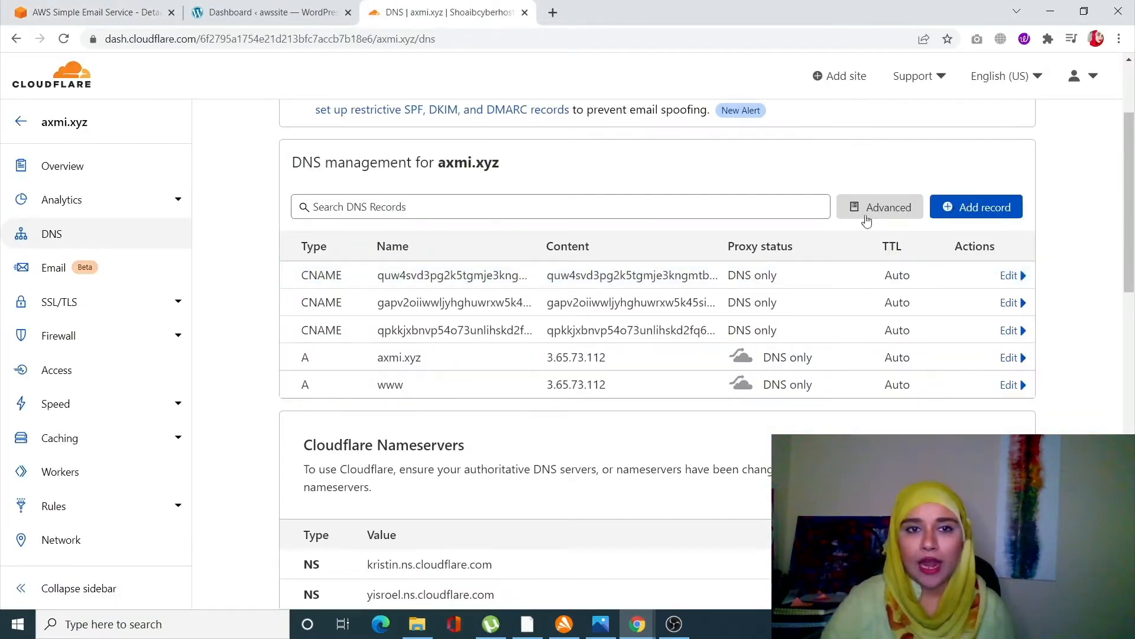
{"action": "left_click", "coordinate": [976, 207]}
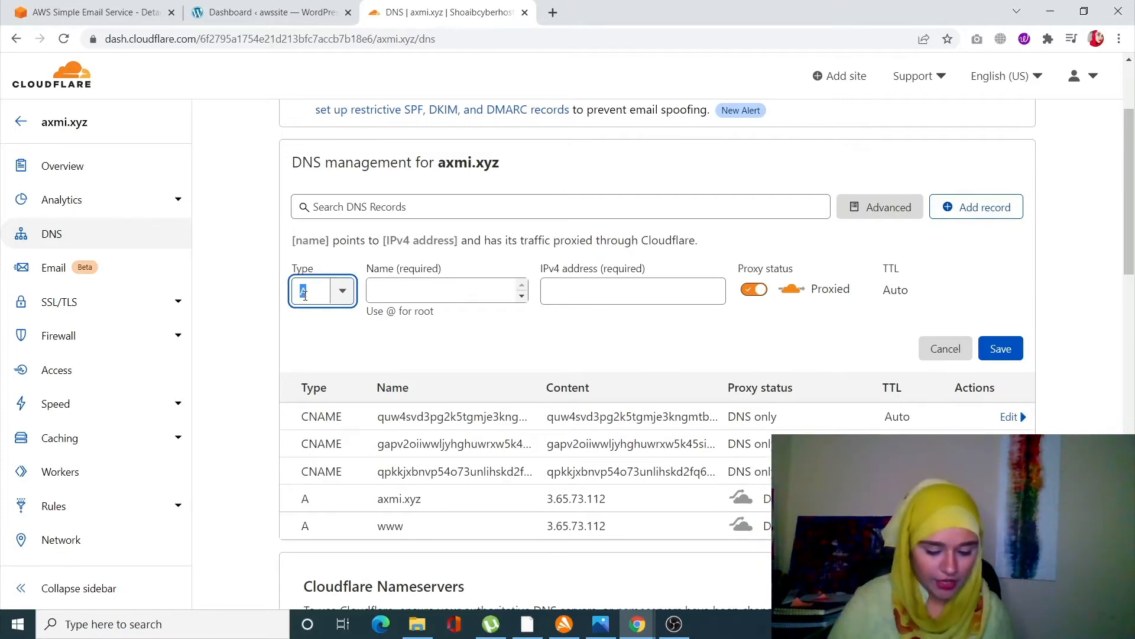
{"action": "type", "text": "mx"}
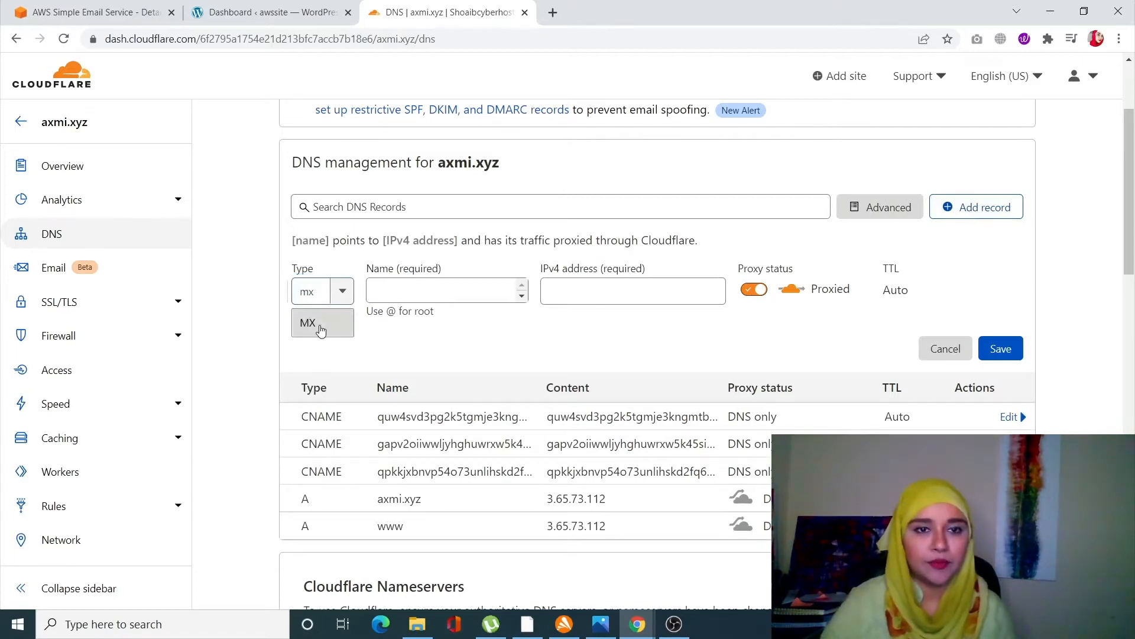
{"action": "left_click", "coordinate": [313, 324]}
- Copy the MX record name mail.axmi.xyz from SES into the new MX record's name
{"action": "left_click", "coordinate": [97, 7]}
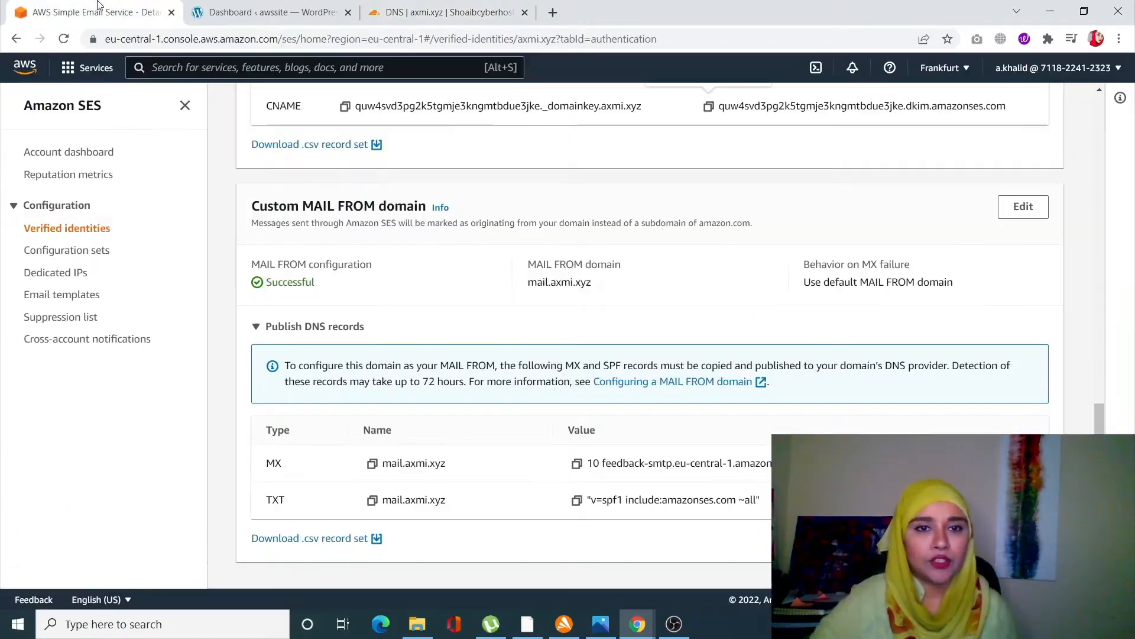
{"action": "left_click", "coordinate": [369, 466]}
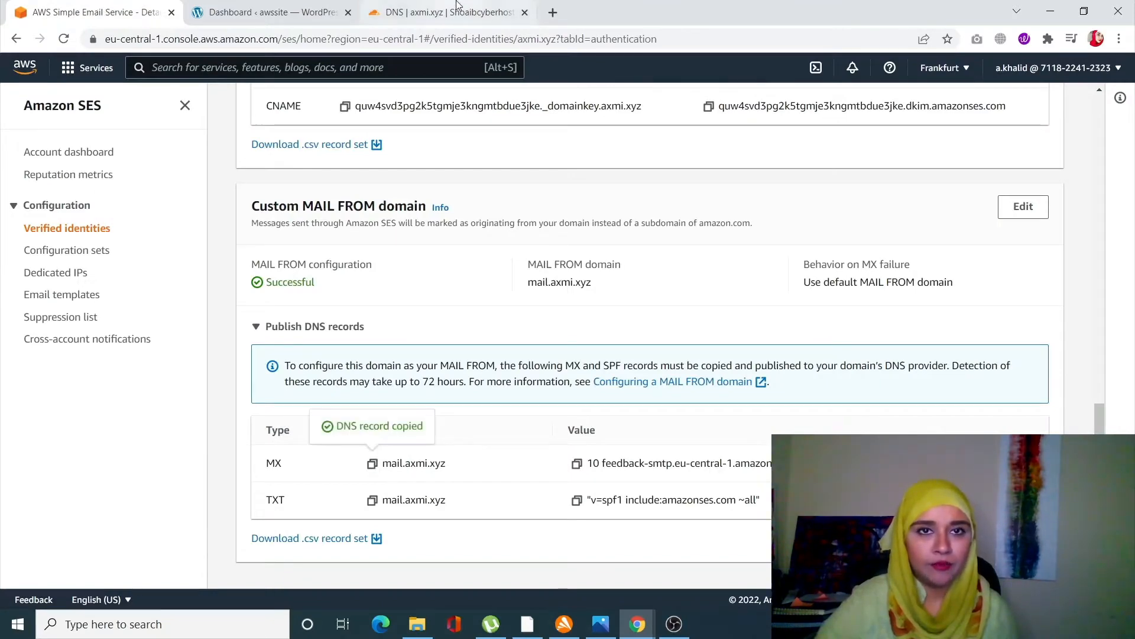
{"action": "left_click", "coordinate": [448, 11]}
{"action": "left_click", "coordinate": [445, 290]}
{"action": "key", "text": "ctrl+v"}
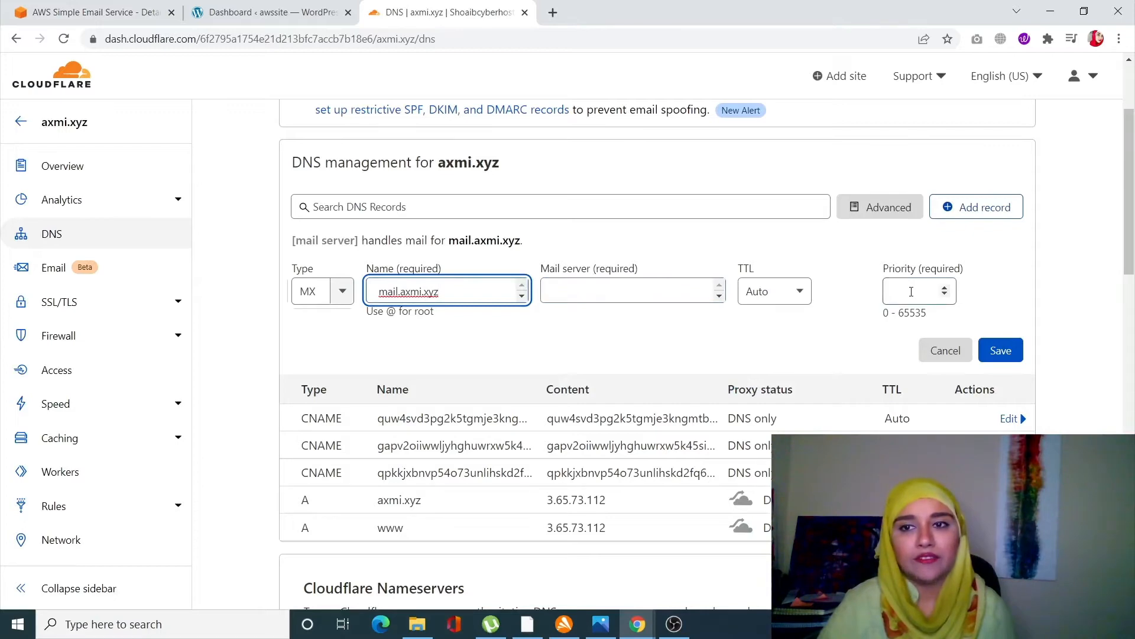
- Copy the MX mail server feedback-smtp.eu-central-1.amazonses.com from SES into the MX record, set priority 10, and save it
{"action": "left_click", "coordinate": [97, 12]}
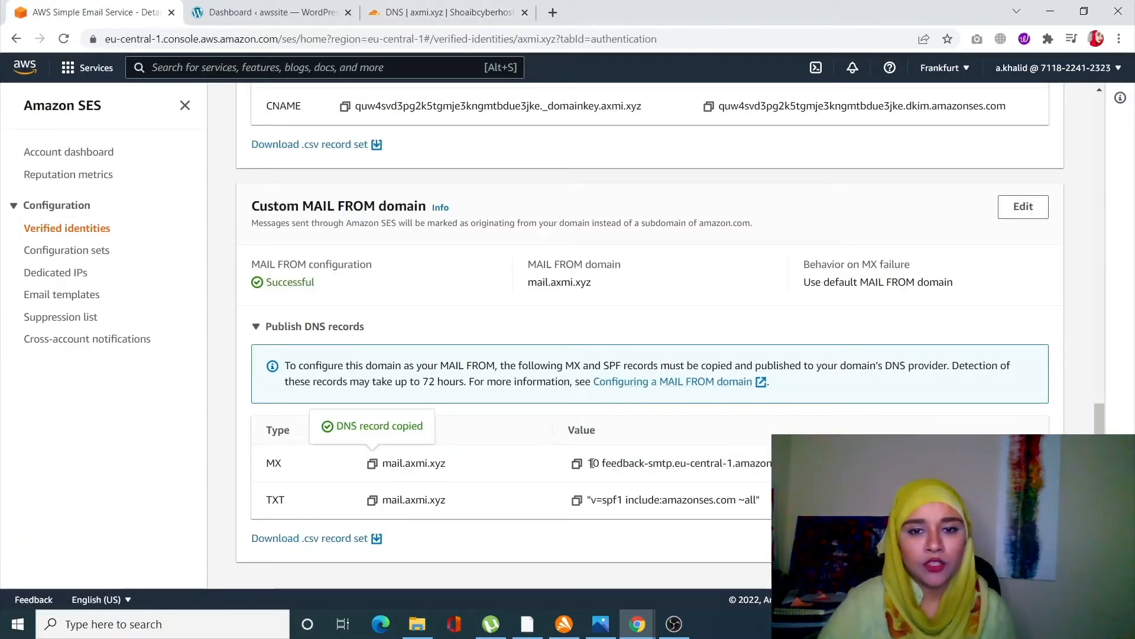
{"action": "left_click_drag", "start_coordinate": [592, 464], "coordinate": [822, 465]}
{"action": "left_click", "coordinate": [631, 474]}
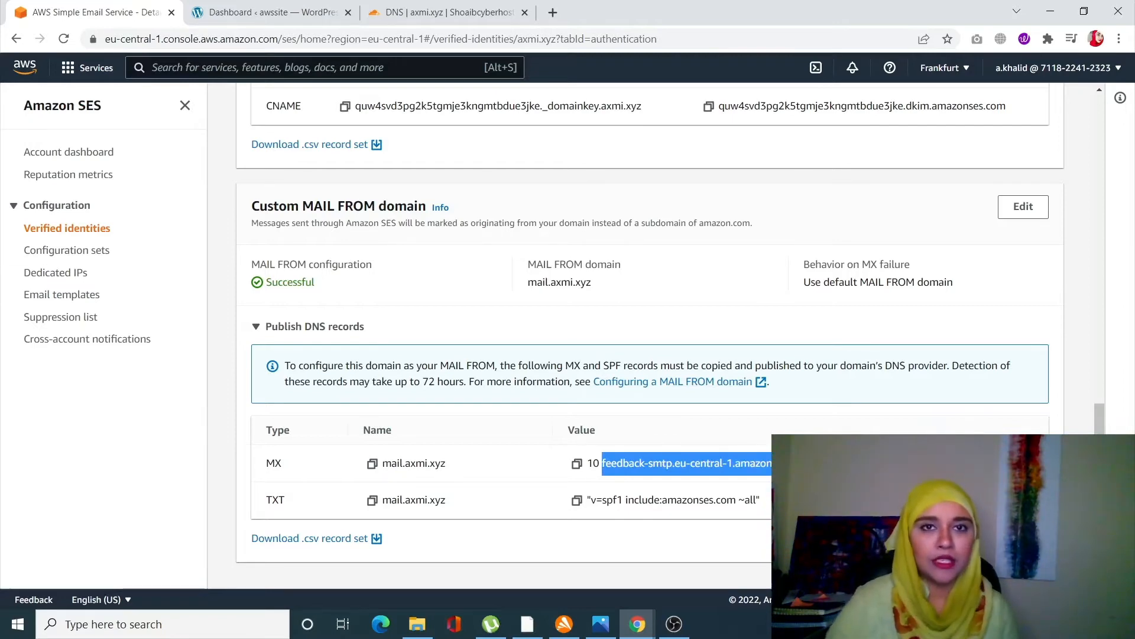
{"action": "left_click", "coordinate": [496, 12]}
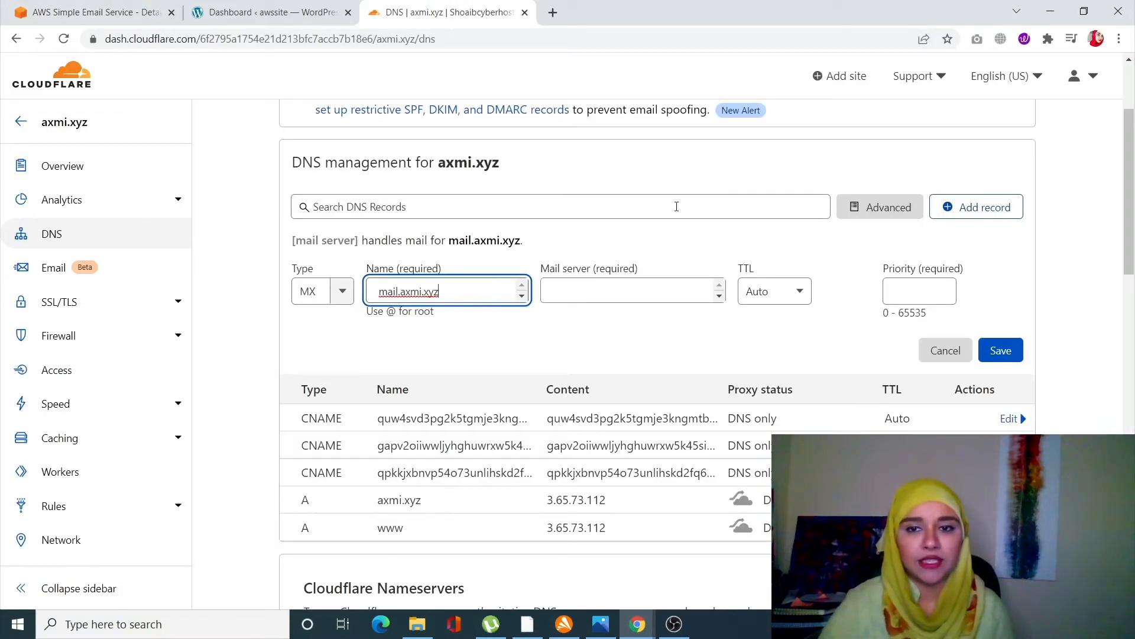
{"action": "left_click", "coordinate": [585, 283]}
{"action": "key", "text": "ctrl+v"}
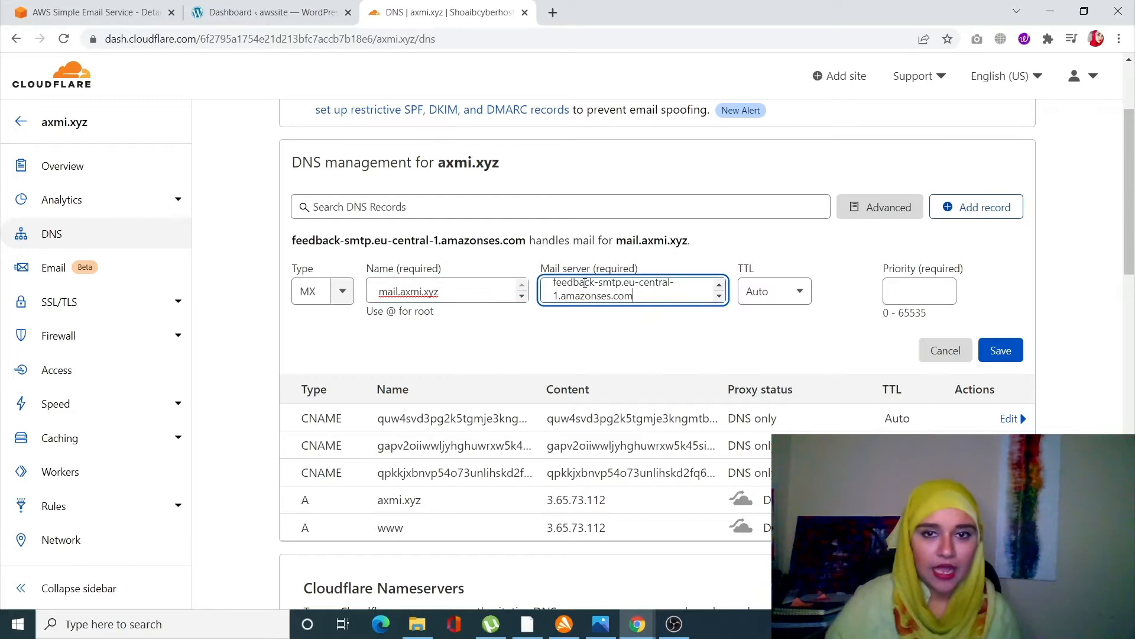
{"action": "left_click", "coordinate": [910, 298]}
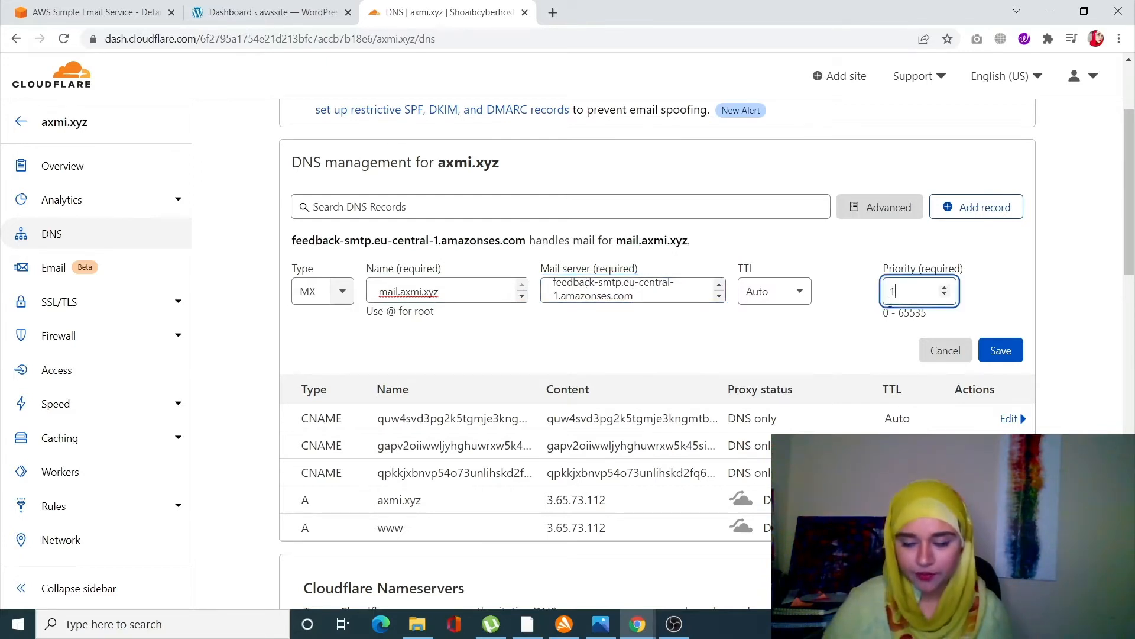
{"action": "left_click", "coordinate": [1002, 347]}
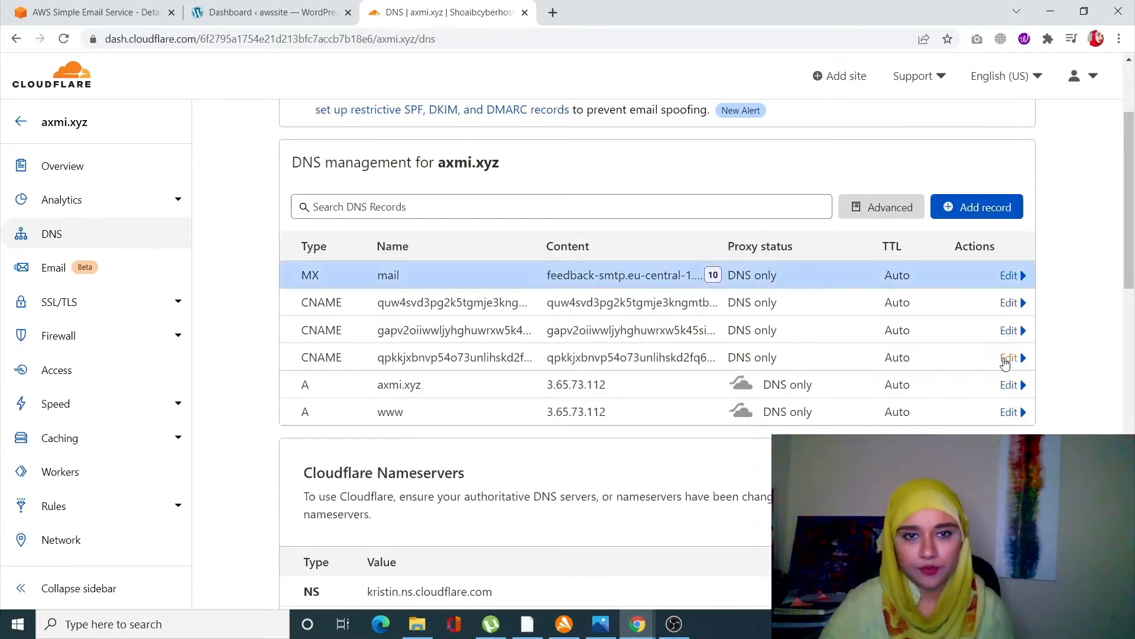
- Add a TXT record and paste the MAIL FROM TXT name mail.axmi.xyz from SES as its name
{"action": "left_click", "coordinate": [943, 213]}
{"action": "left_click", "coordinate": [309, 294]}
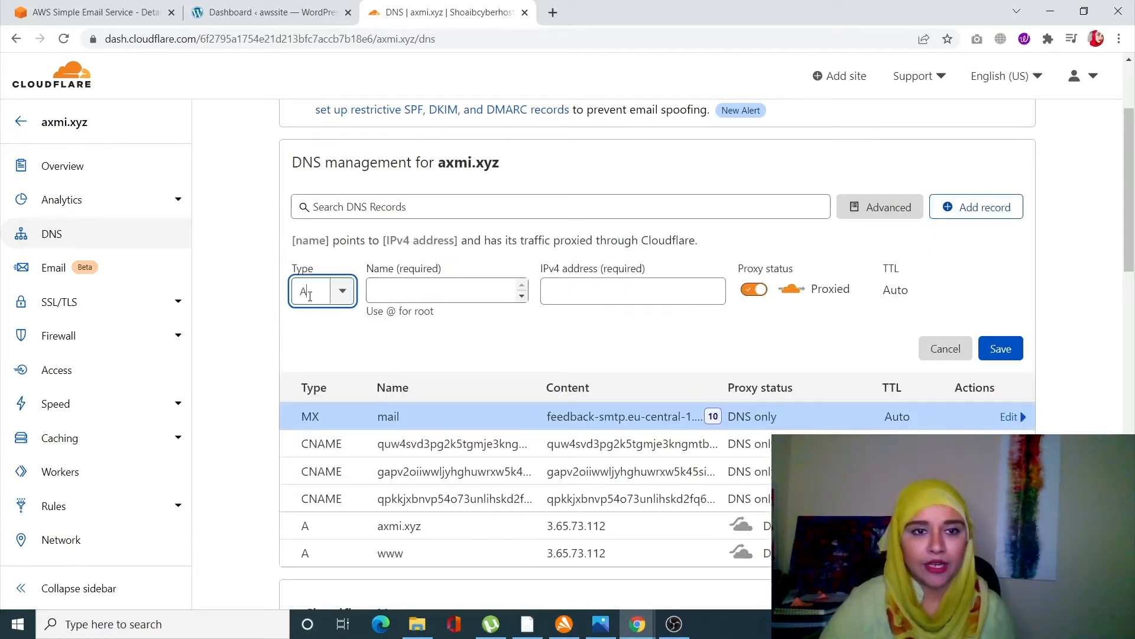
{"action": "type", "text": "txt"}
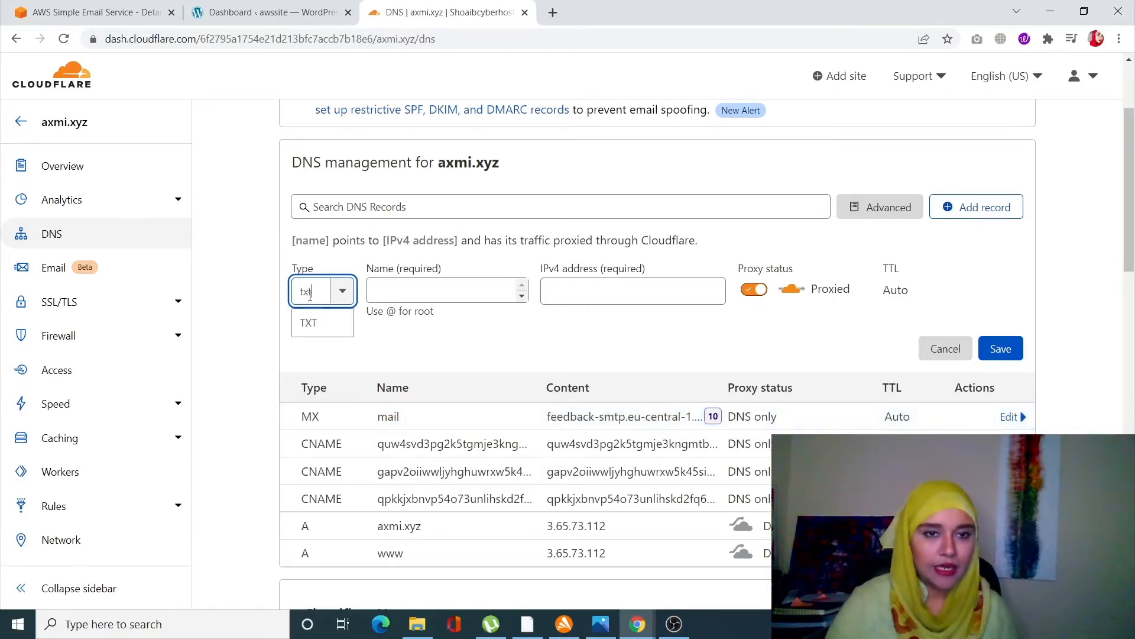
{"action": "left_click", "coordinate": [308, 322]}
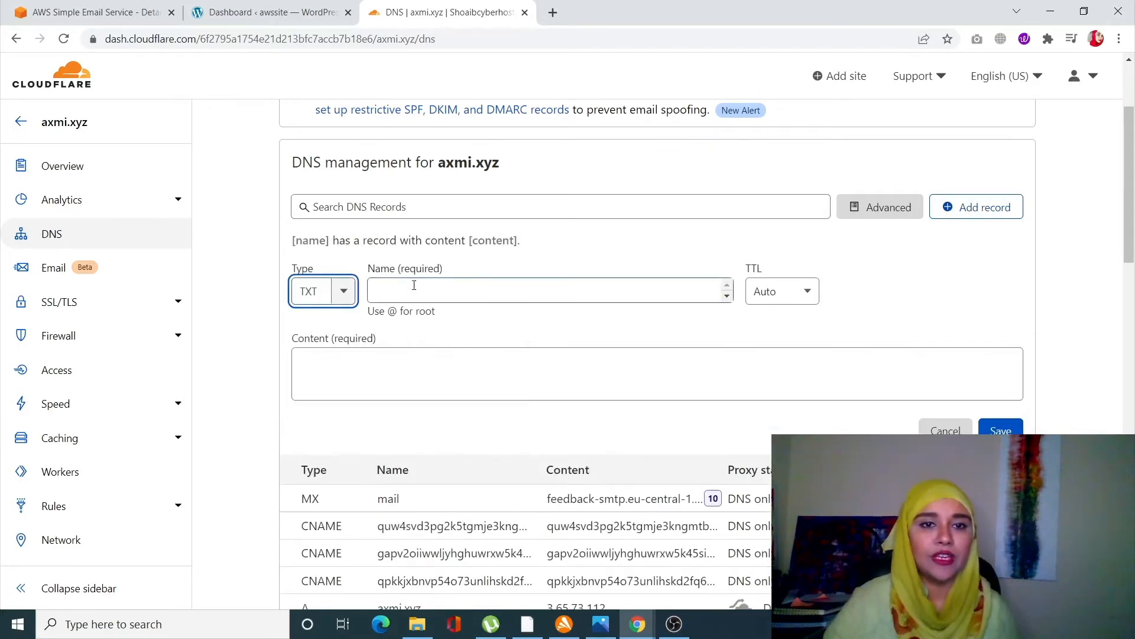
{"action": "left_click", "coordinate": [94, 12]}
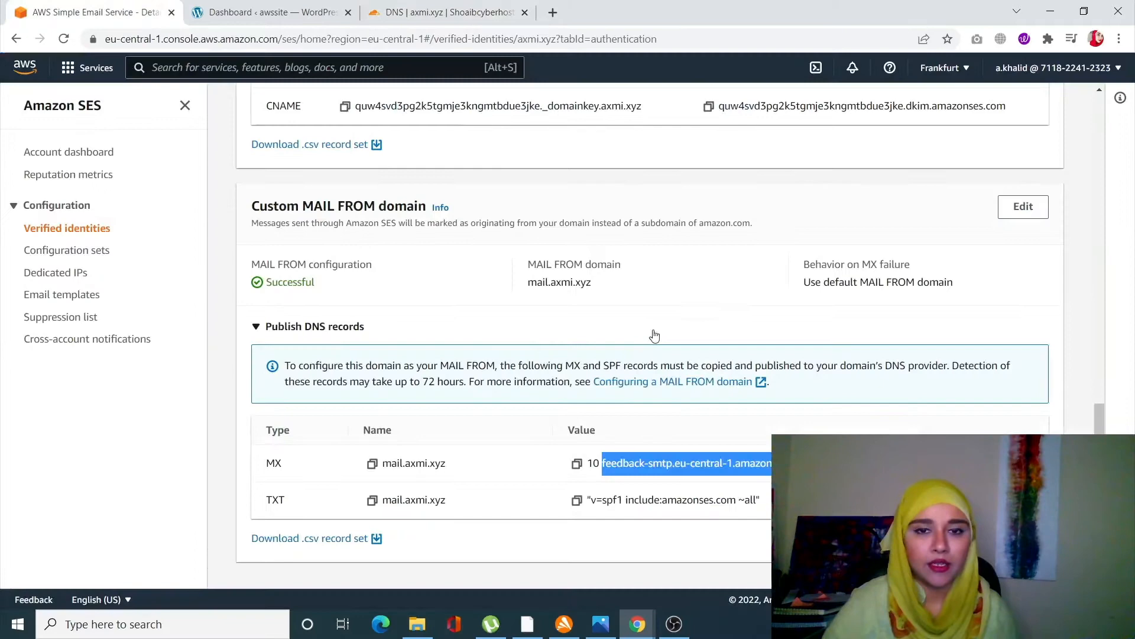
{"action": "left_click", "coordinate": [372, 499]}
{"action": "left_click", "coordinate": [439, 11]}
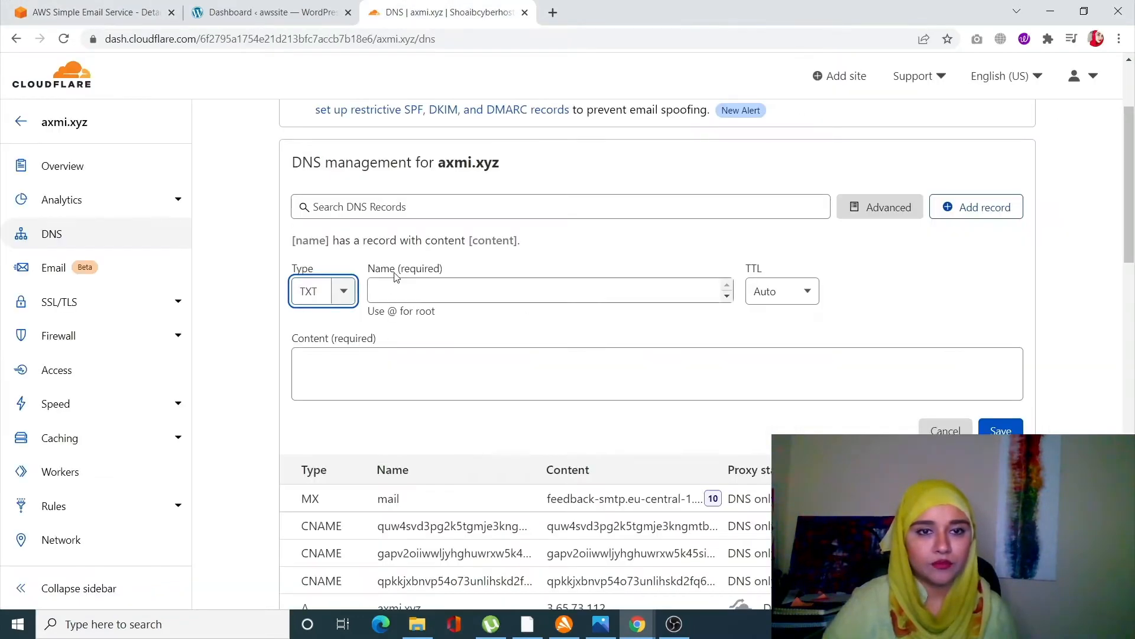
{"action": "left_click", "coordinate": [394, 296]}
{"action": "key", "text": "ctrl+v"}
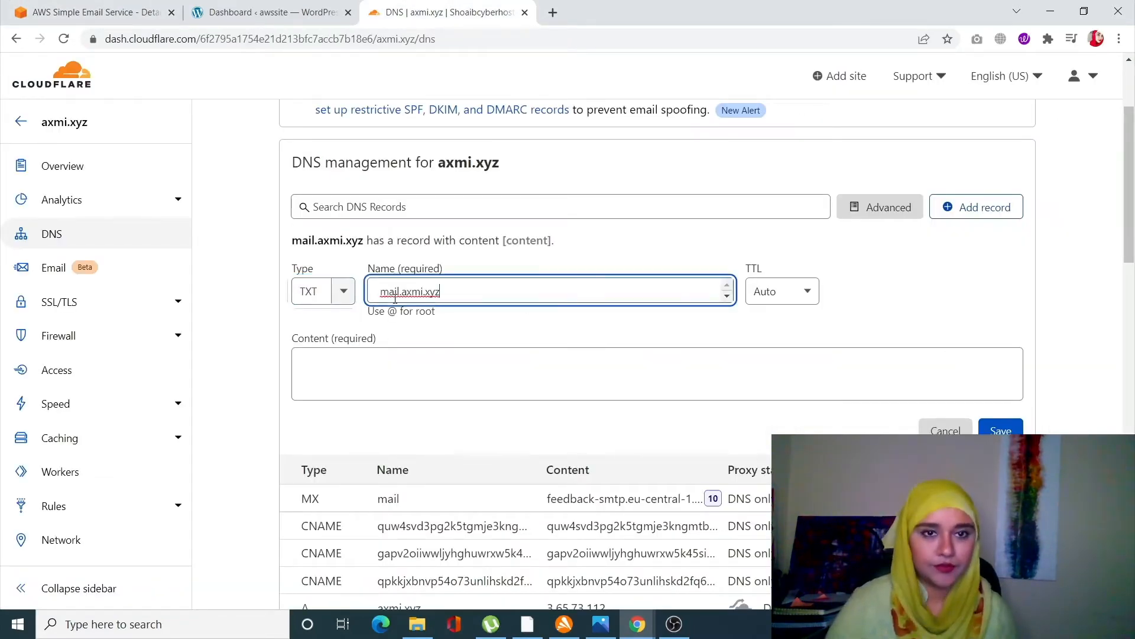
- Copy the SPF value "v=spf1 include:amazonses.com ~all" from SES into the TXT record's content and save it
{"action": "left_click", "coordinate": [97, 12]}
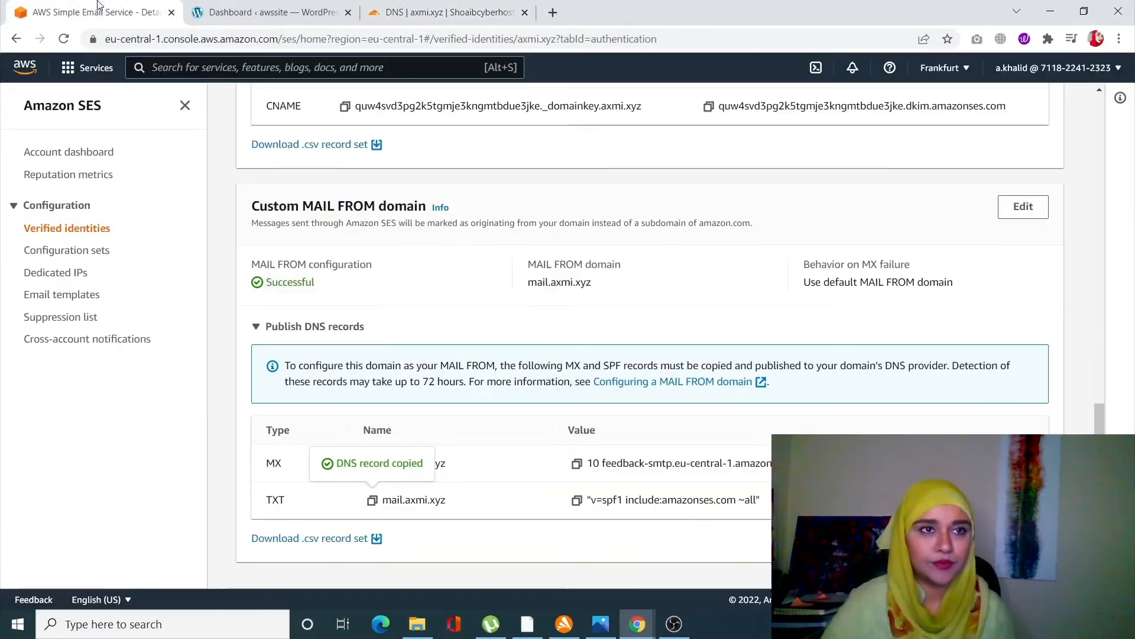
{"action": "left_click", "coordinate": [575, 499]}
{"action": "left_click", "coordinate": [421, 11]}
{"action": "left_click", "coordinate": [434, 388]}
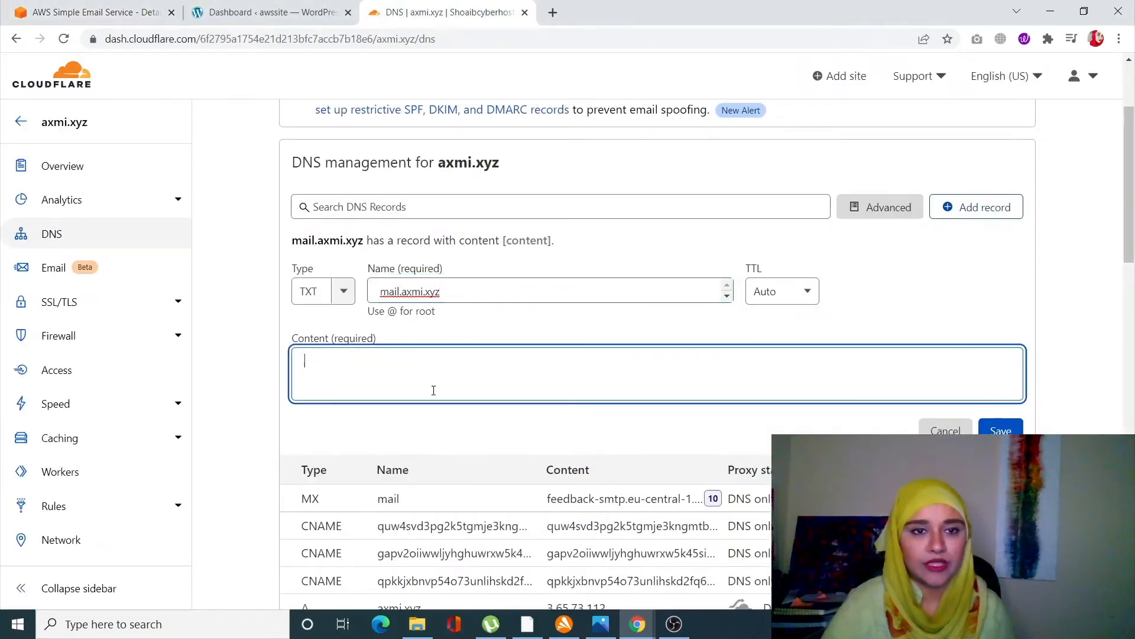
{"action": "key", "text": "ctrl+v"}
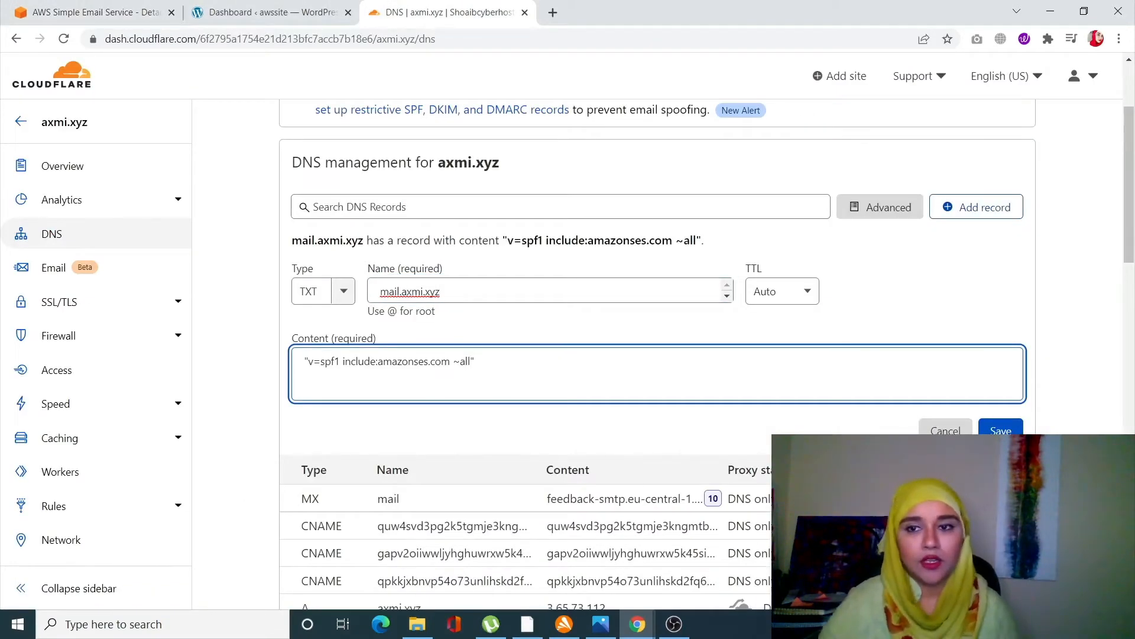
{"action": "left_click", "coordinate": [1001, 430]}
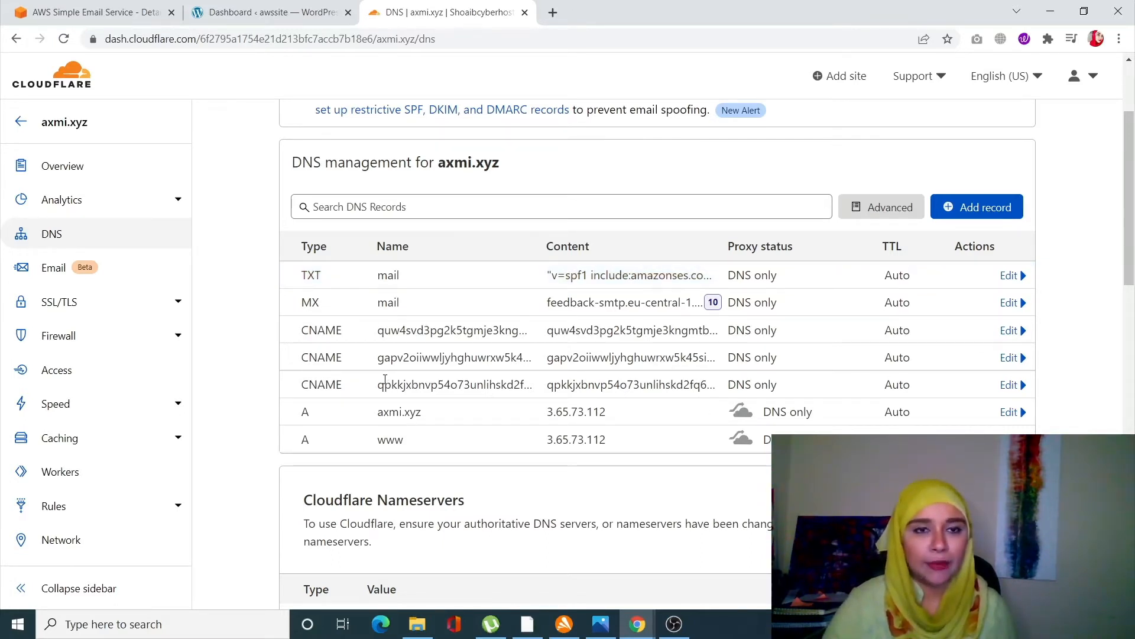
- Check the domain's status in the SES verified identities list
{"action": "left_click", "coordinate": [77, 7]}
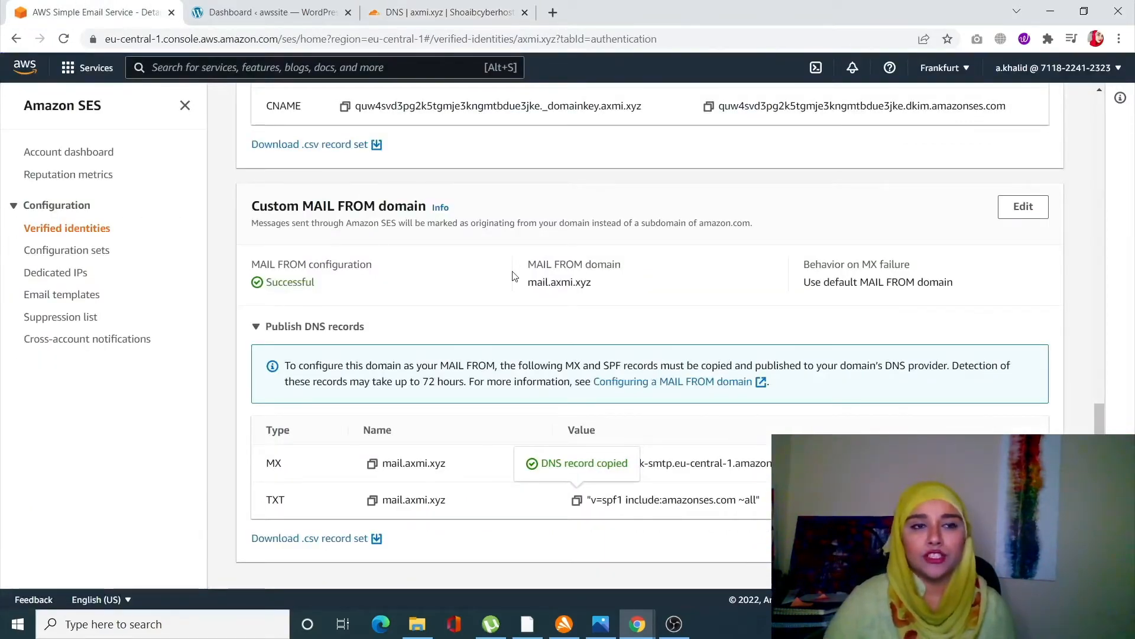
{"action": "left_click", "coordinate": [63, 235]}
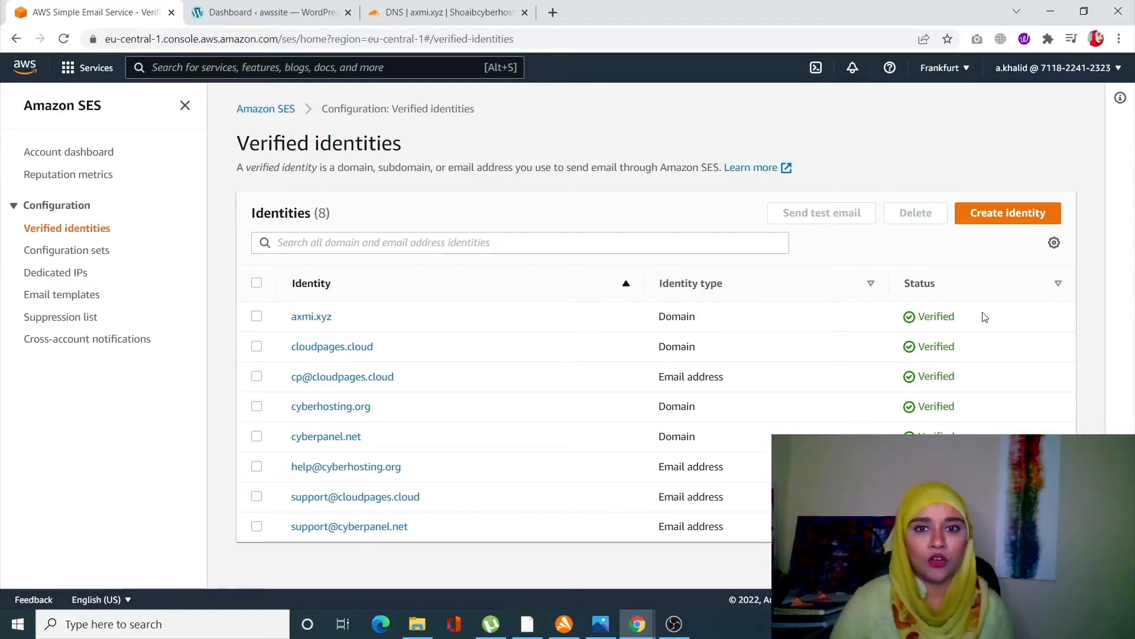
- Open the WordPress Add Plugins page and search the plugin directory for fluent
{"action": "left_click", "coordinate": [287, 11]}
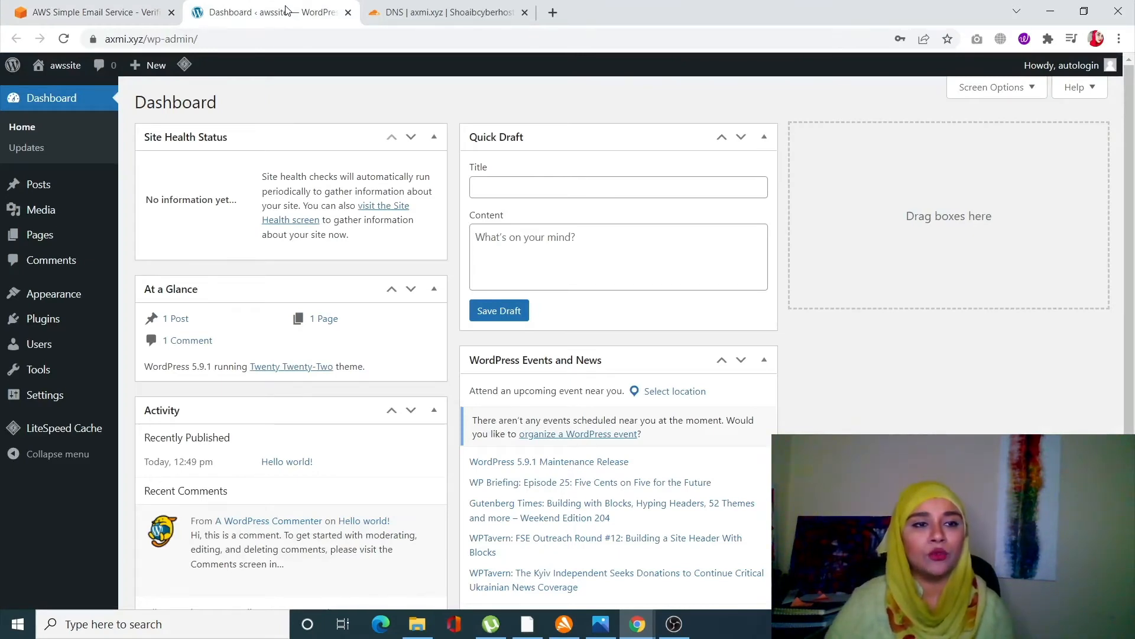
{"action": "mouse_move", "coordinate": [48, 319]}
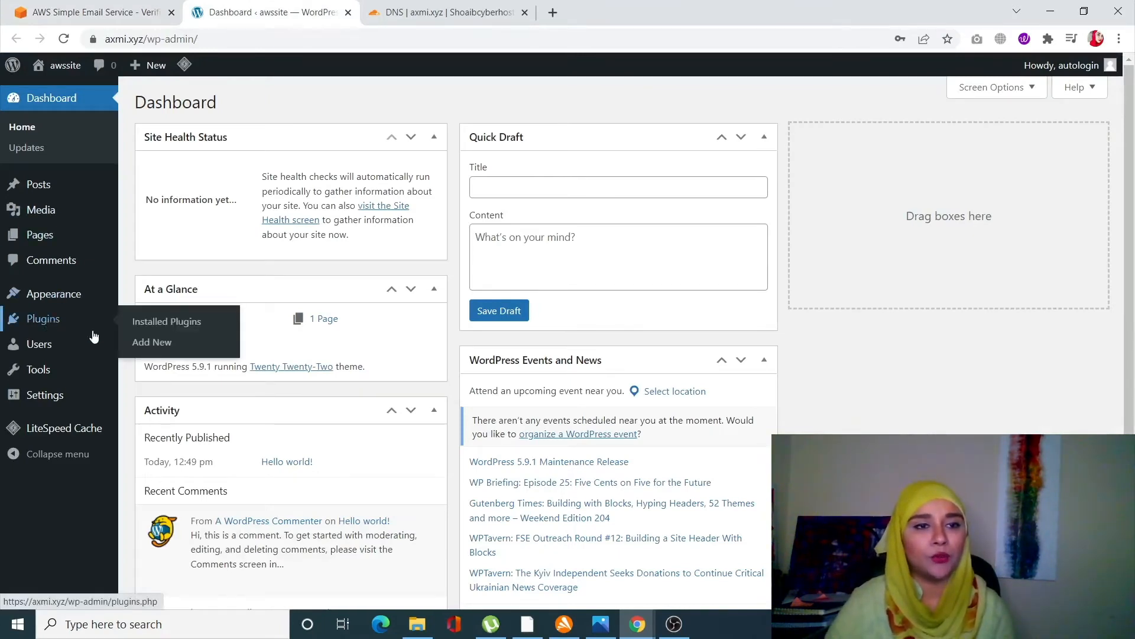
{"action": "left_click", "coordinate": [156, 343]}
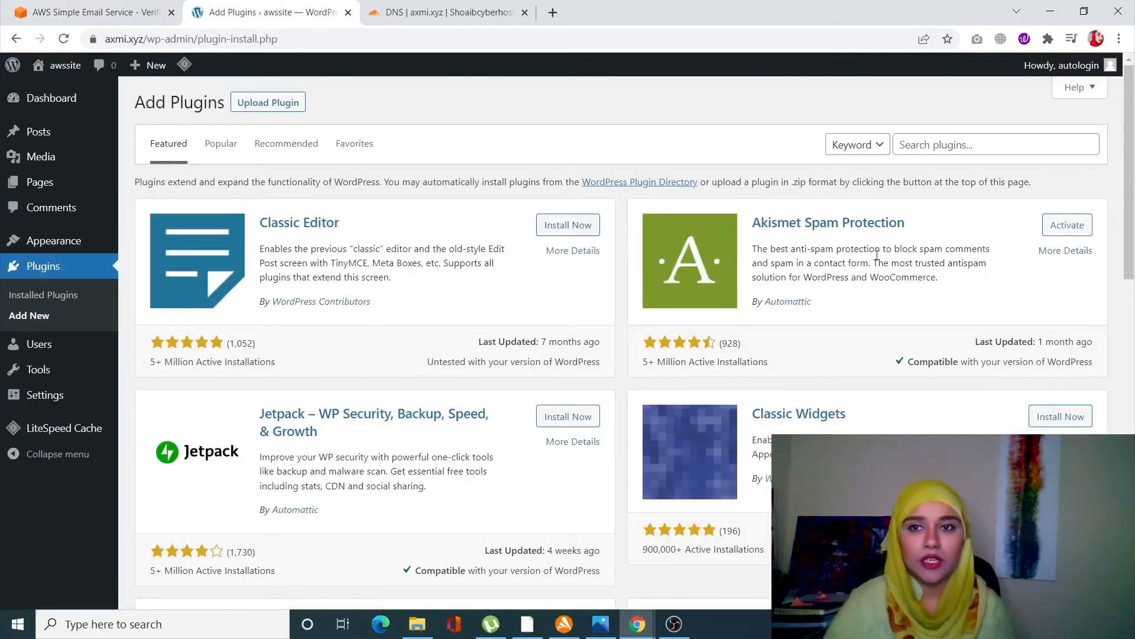
{"action": "left_click", "coordinate": [941, 146]}
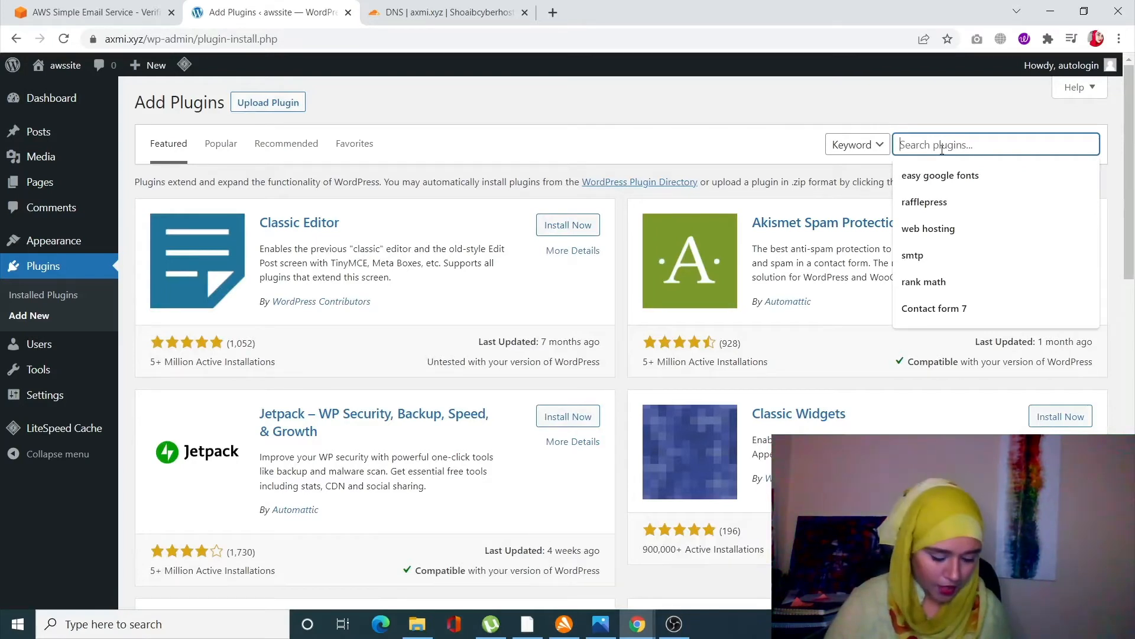
{"action": "type", "text": "fluent"}
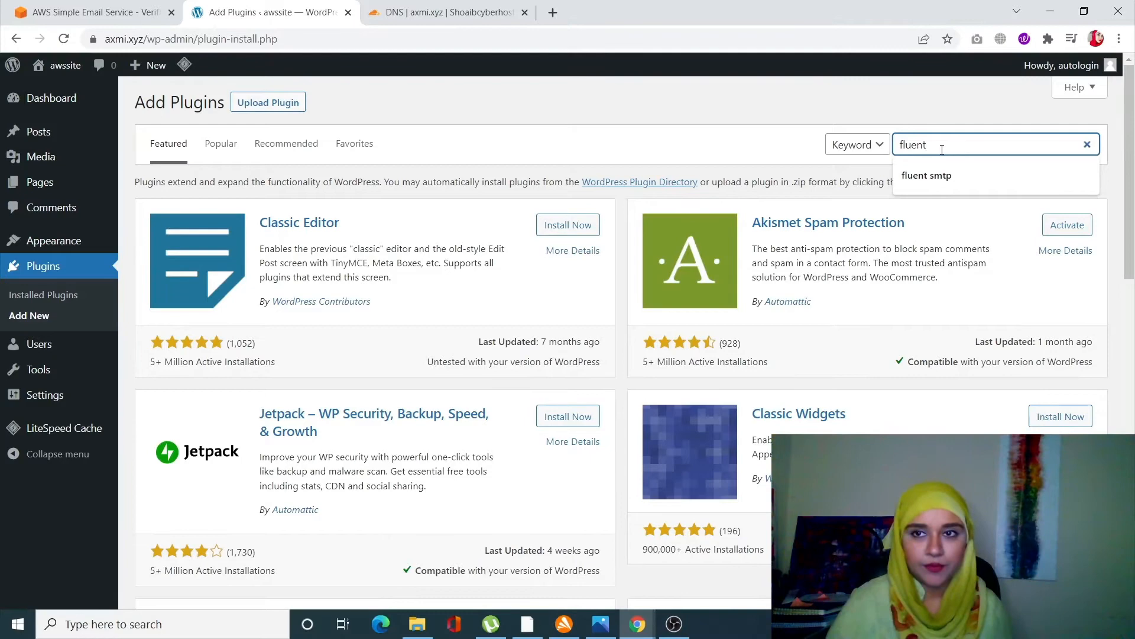
{"action": "key", "text": "Return"}
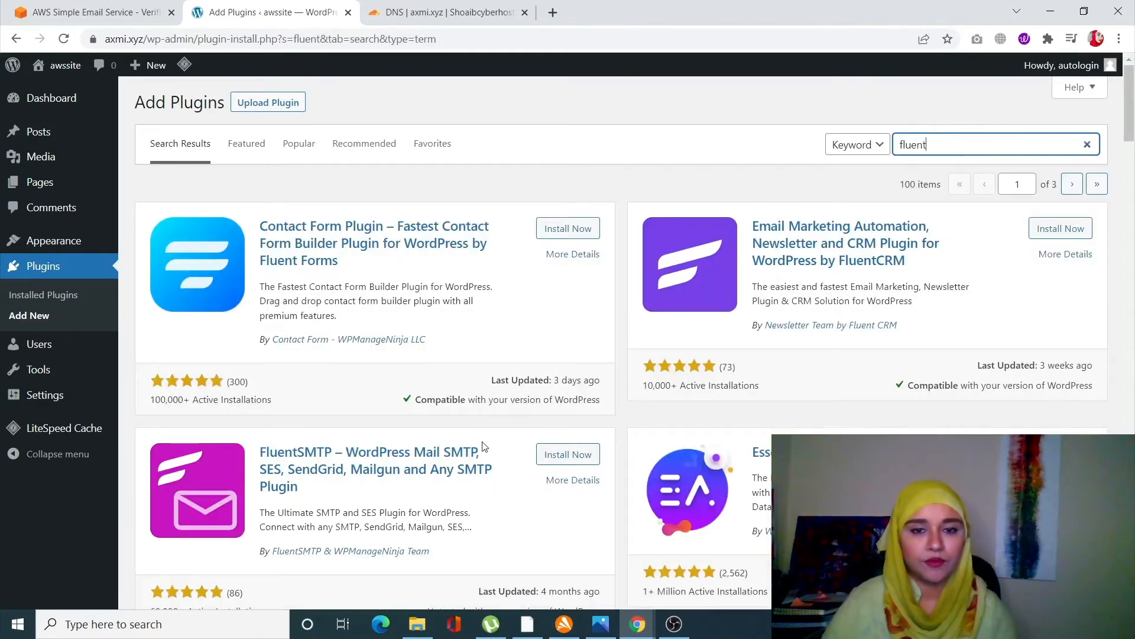
- Install and activate the FluentSMTP plugin
{"action": "scroll", "coordinate": [435, 463], "scroll_direction": "down", "scroll_amount": 2}
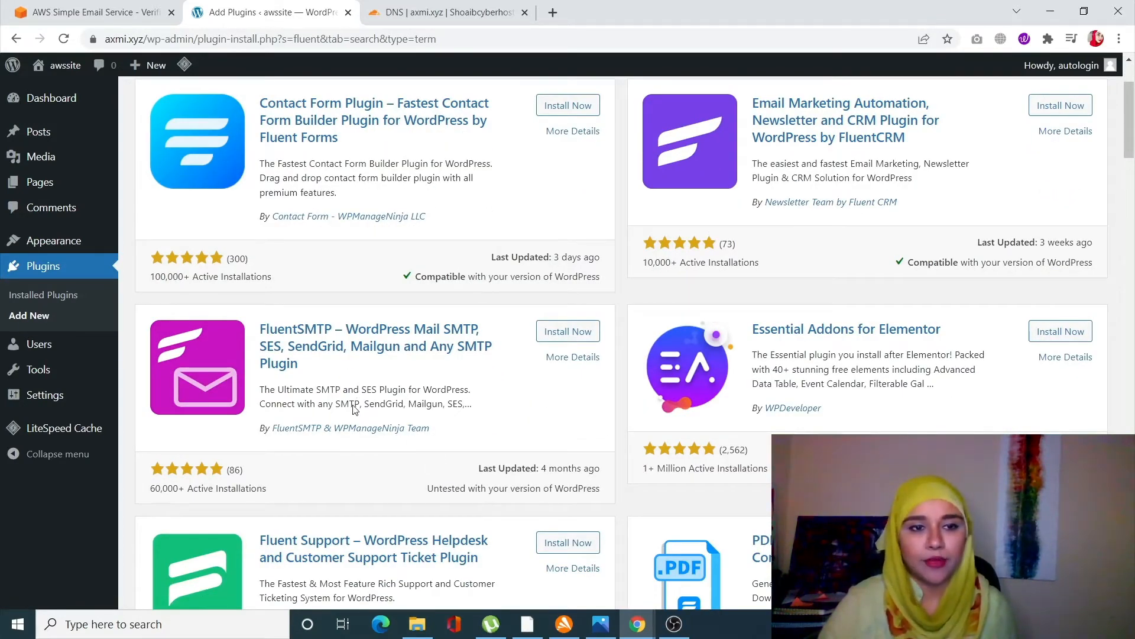
{"action": "left_click", "coordinate": [576, 337]}
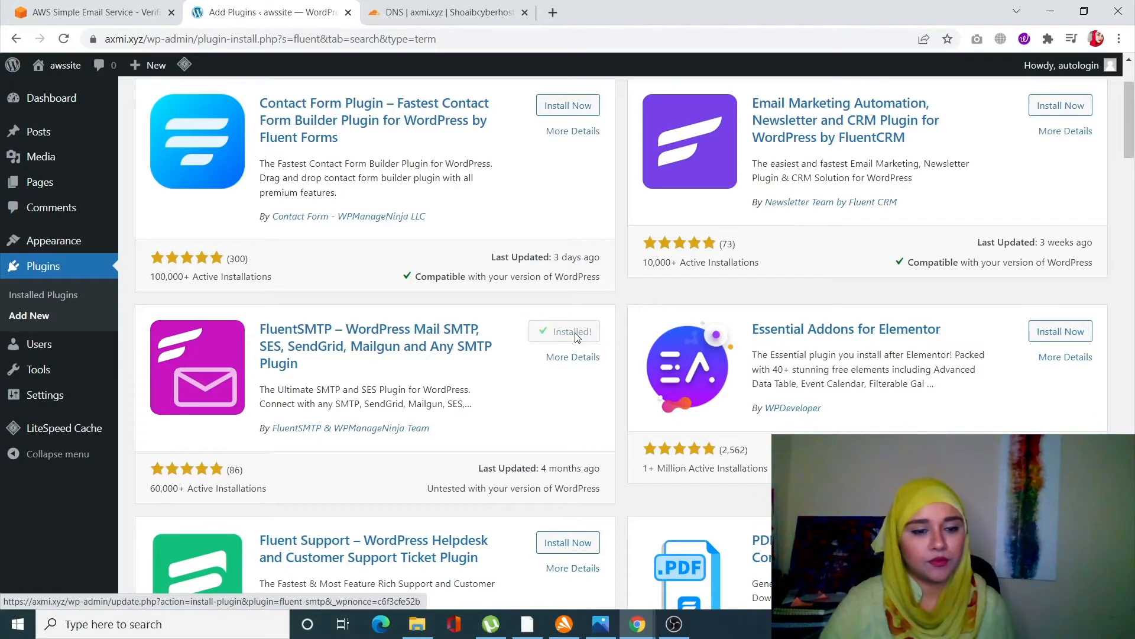
{"action": "left_click", "coordinate": [582, 338]}
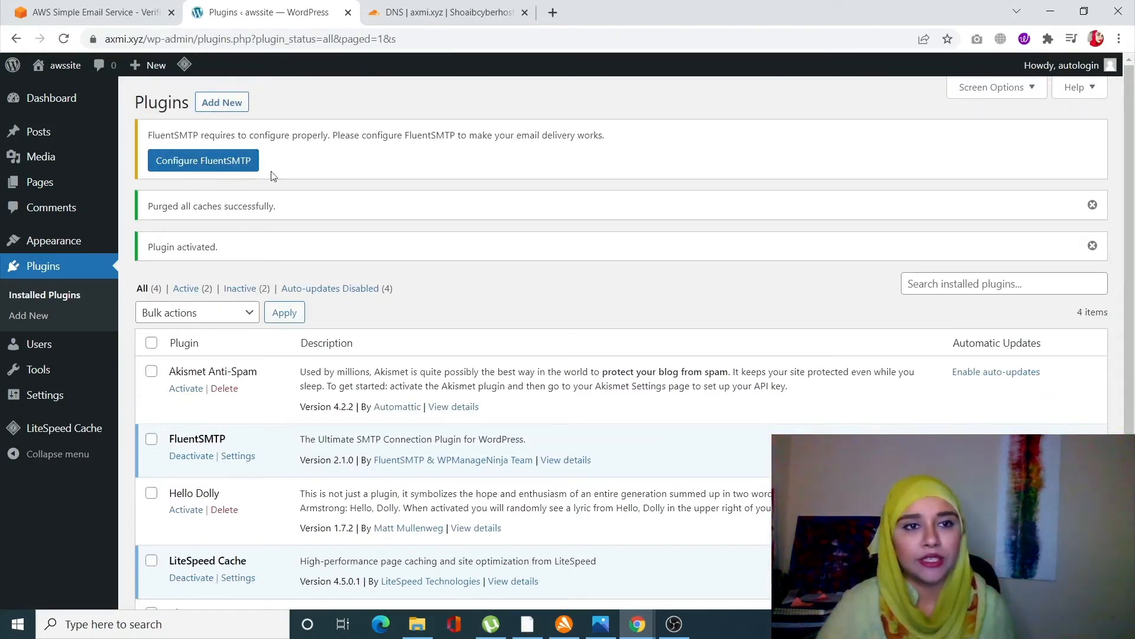
- Start configuring FluentSMTP and choose Amazon SES as the connection provider
{"action": "left_click", "coordinate": [223, 169]}
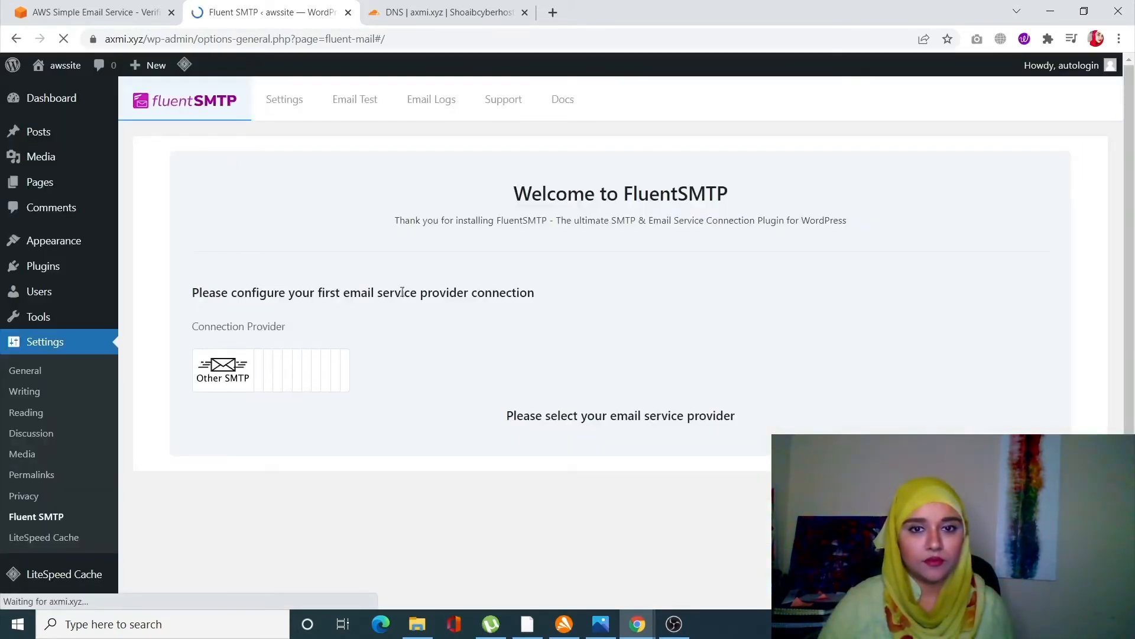
{"action": "scroll", "coordinate": [661, 450], "scroll_direction": "down", "scroll_amount": 1}
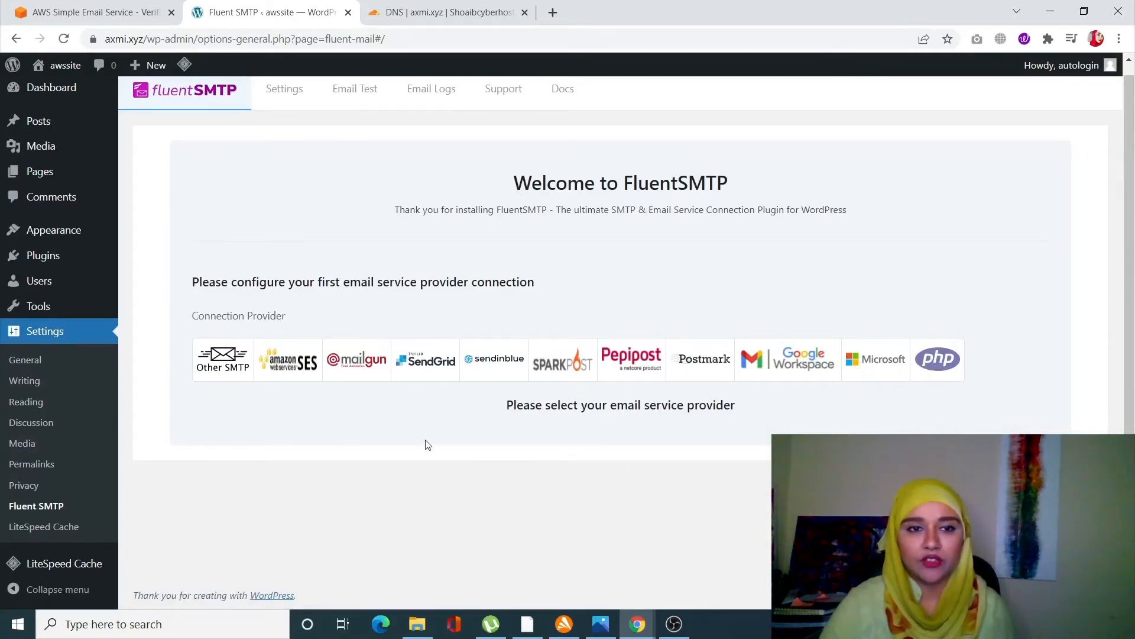
{"action": "left_click", "coordinate": [280, 370]}
{"action": "scroll", "coordinate": [364, 464], "scroll_direction": "down", "scroll_amount": 2}
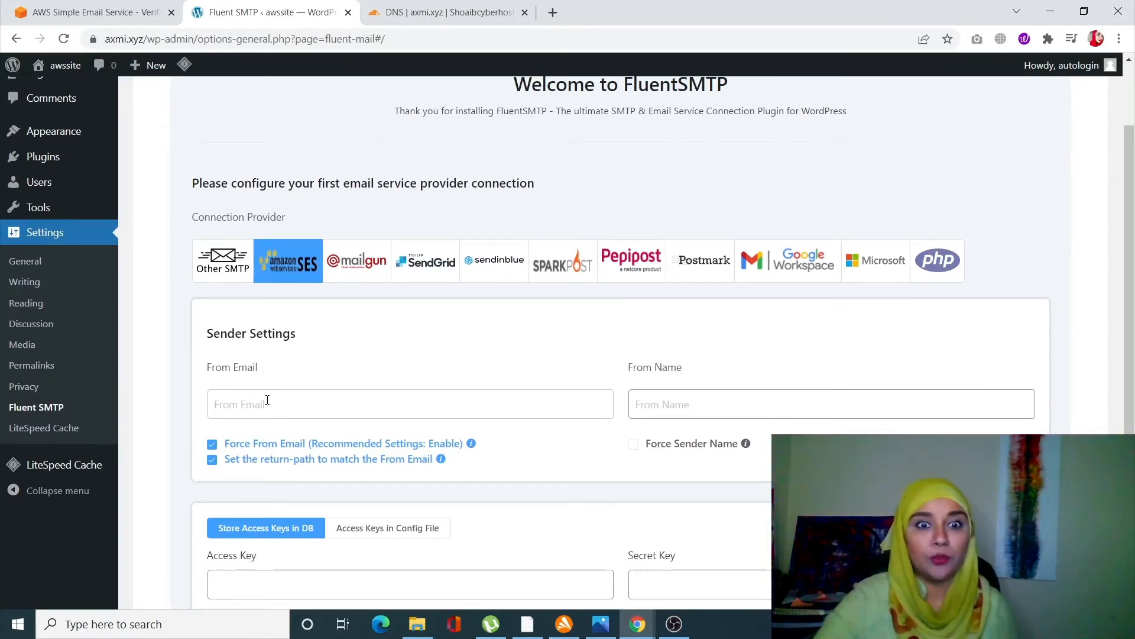
{"action": "left_click", "coordinate": [267, 400]}
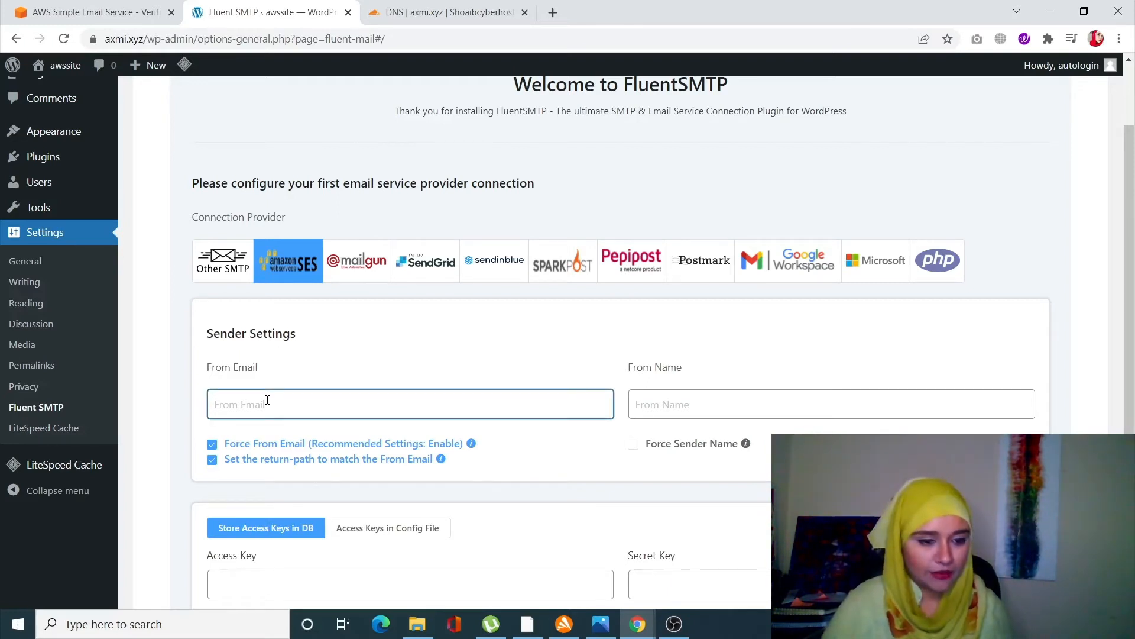
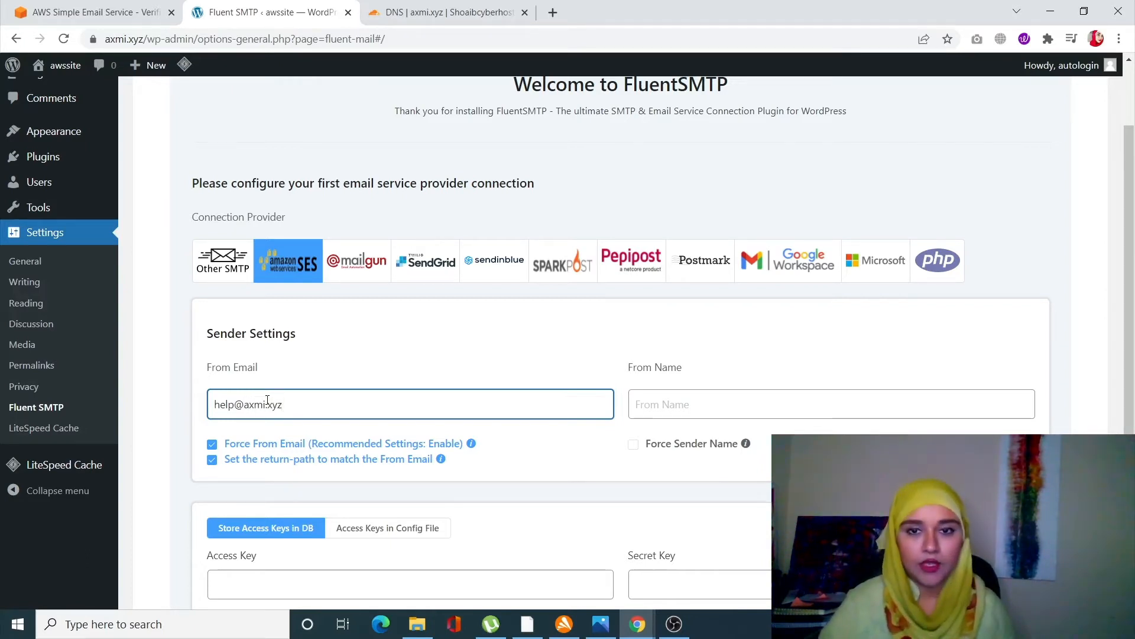
- Enter the sender's name as the From Name and enable Force Sender Name
{"action": "left_click", "coordinate": [696, 405]}
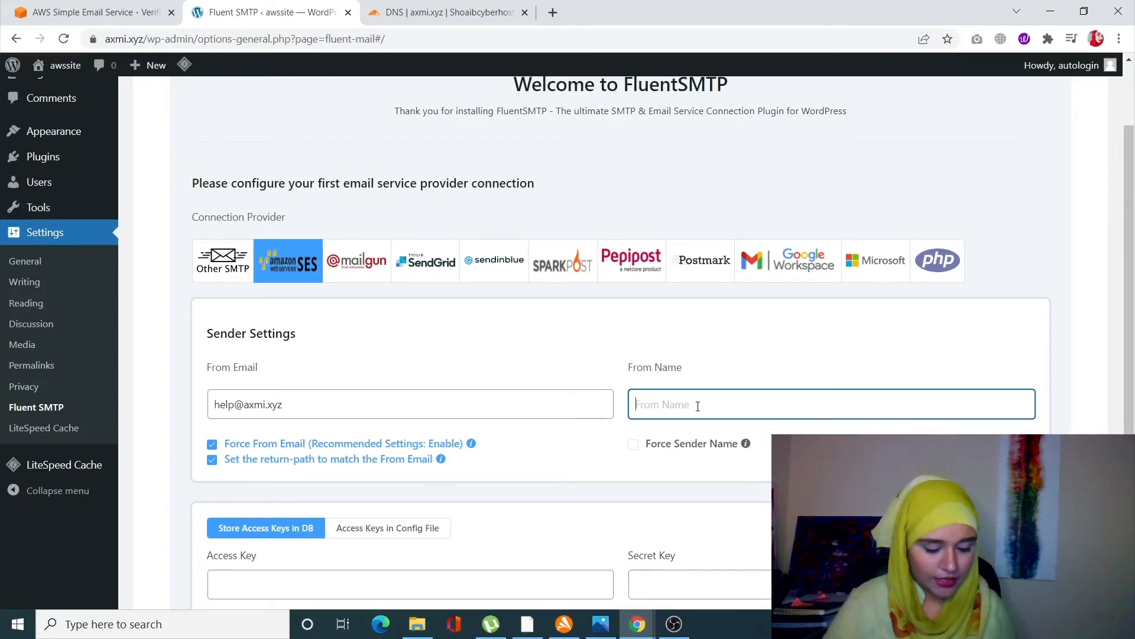
{"action": "type", "text": "asma"}
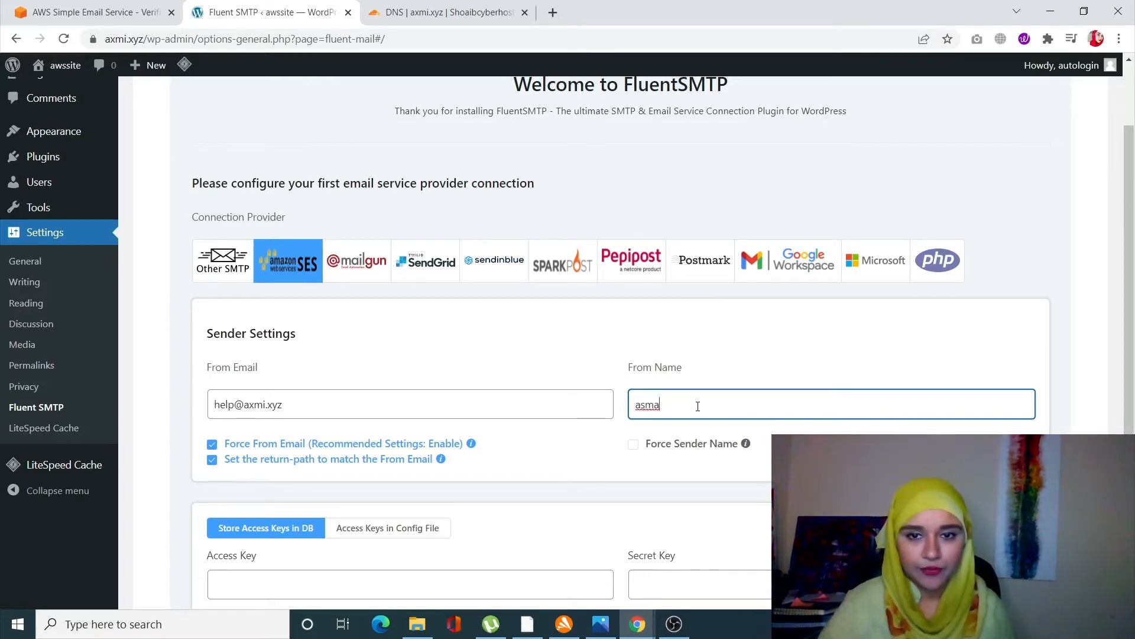
{"action": "left_click", "coordinate": [639, 447]}
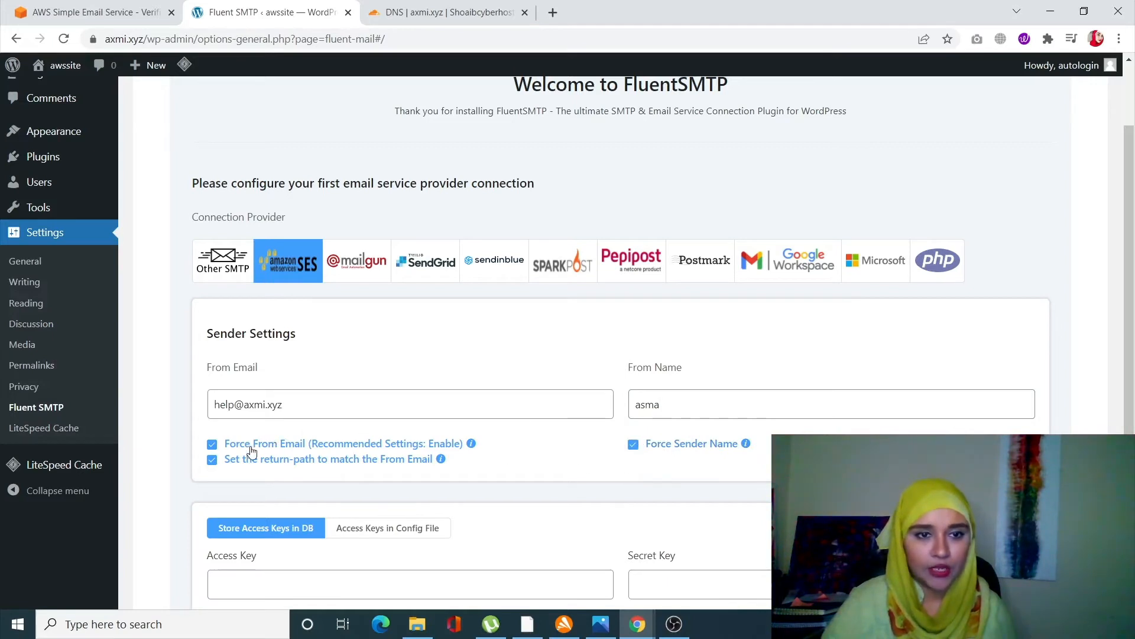
- Set the Amazon SES region in FluentSMTP to EU (Frankfurt), matching the SES console's region
{"action": "scroll", "coordinate": [251, 451], "scroll_direction": "down", "scroll_amount": 1}
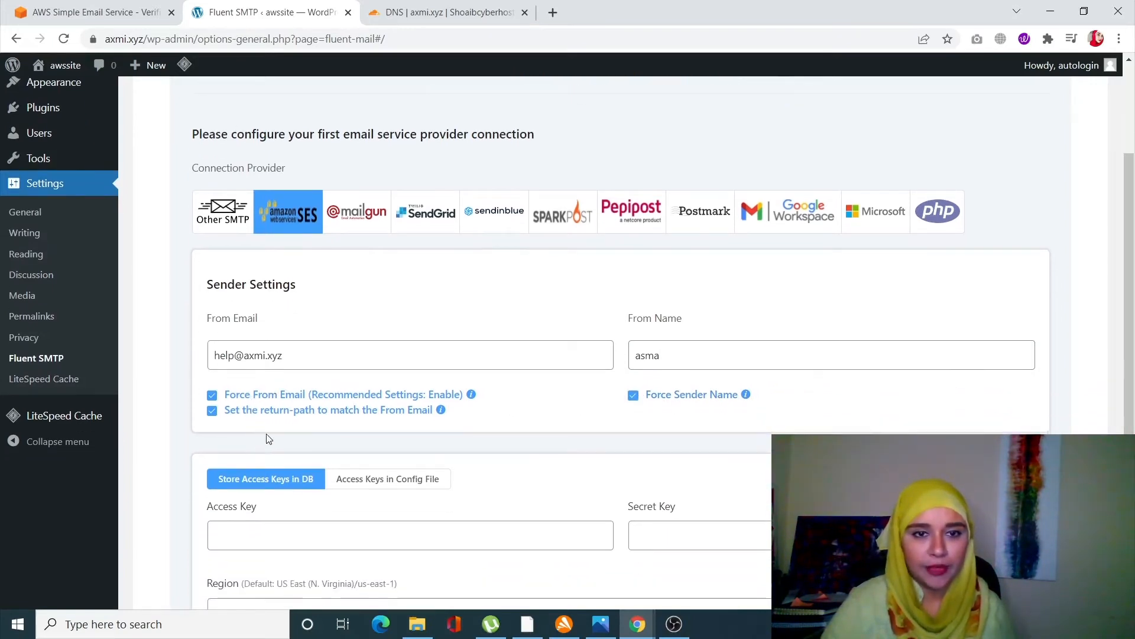
{"action": "scroll", "coordinate": [266, 436], "scroll_direction": "down", "scroll_amount": 1}
{"action": "scroll", "coordinate": [266, 438], "scroll_direction": "down", "scroll_amount": 2}
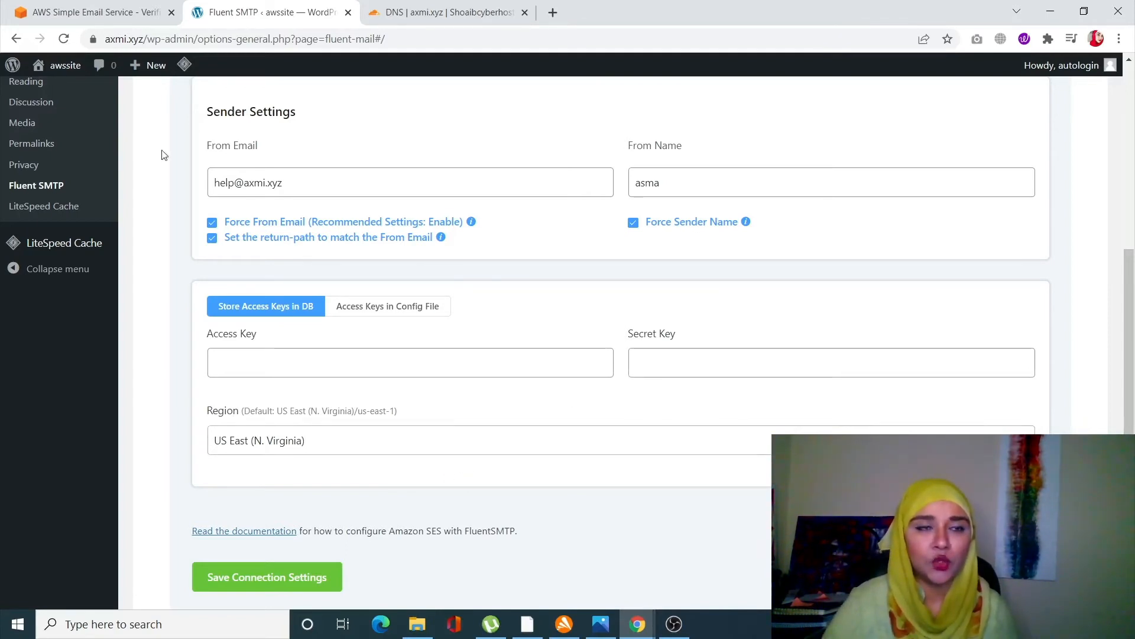
{"action": "left_click", "coordinate": [48, 9]}
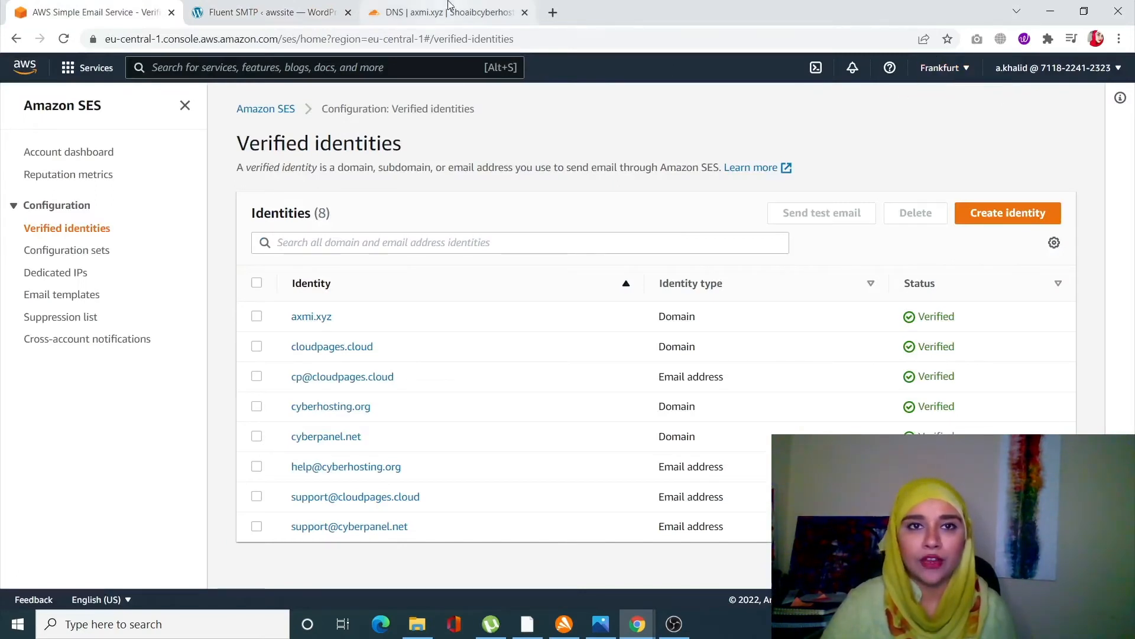
{"action": "left_click", "coordinate": [421, 14]}
{"action": "left_click", "coordinate": [266, 12]}
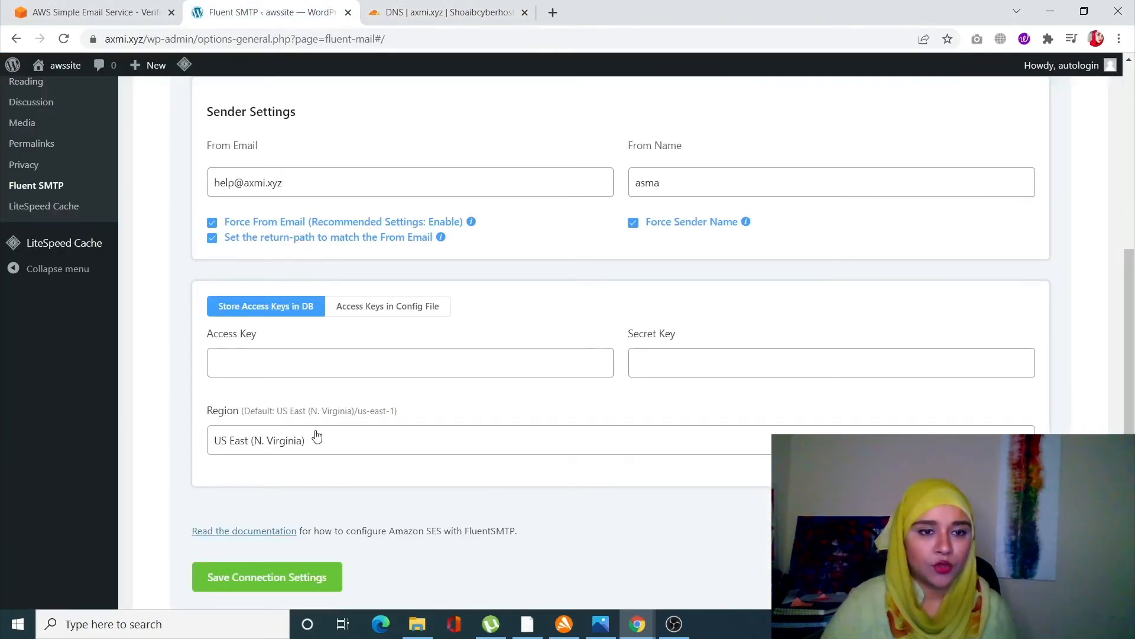
{"action": "left_click", "coordinate": [300, 444]}
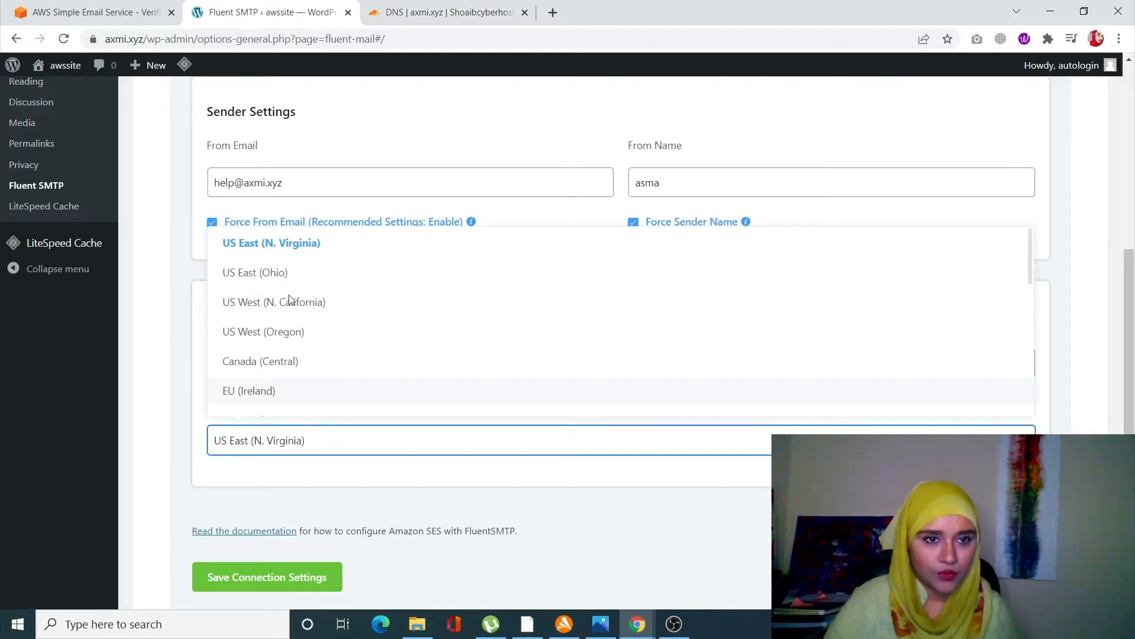
{"action": "scroll", "coordinate": [278, 405], "scroll_direction": "down", "scroll_amount": 2}
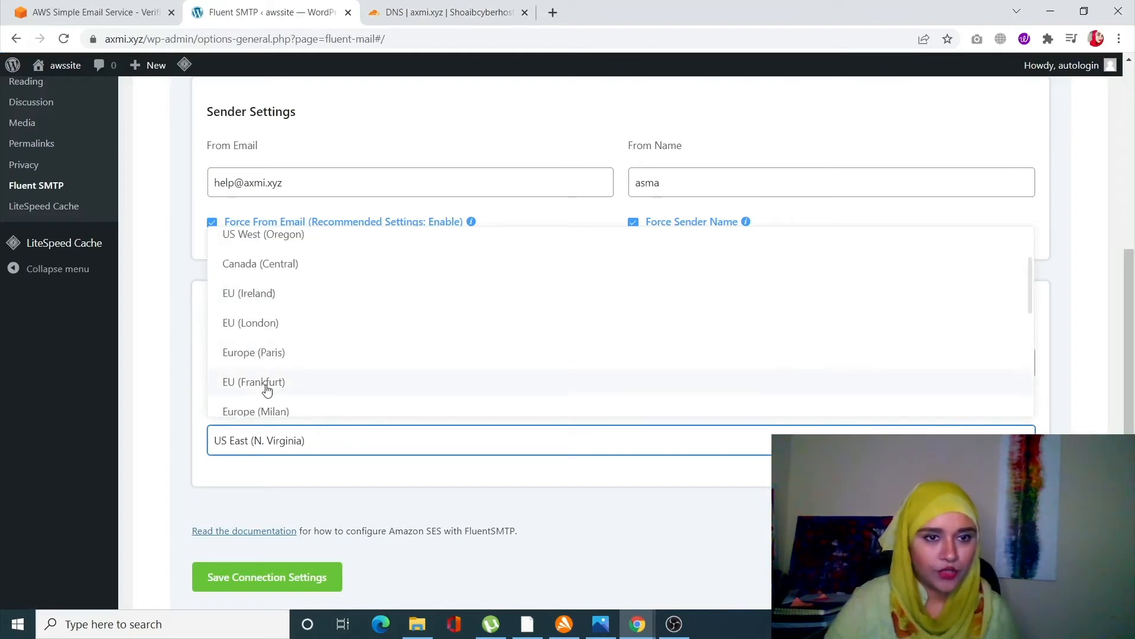
{"action": "left_click", "coordinate": [267, 384]}
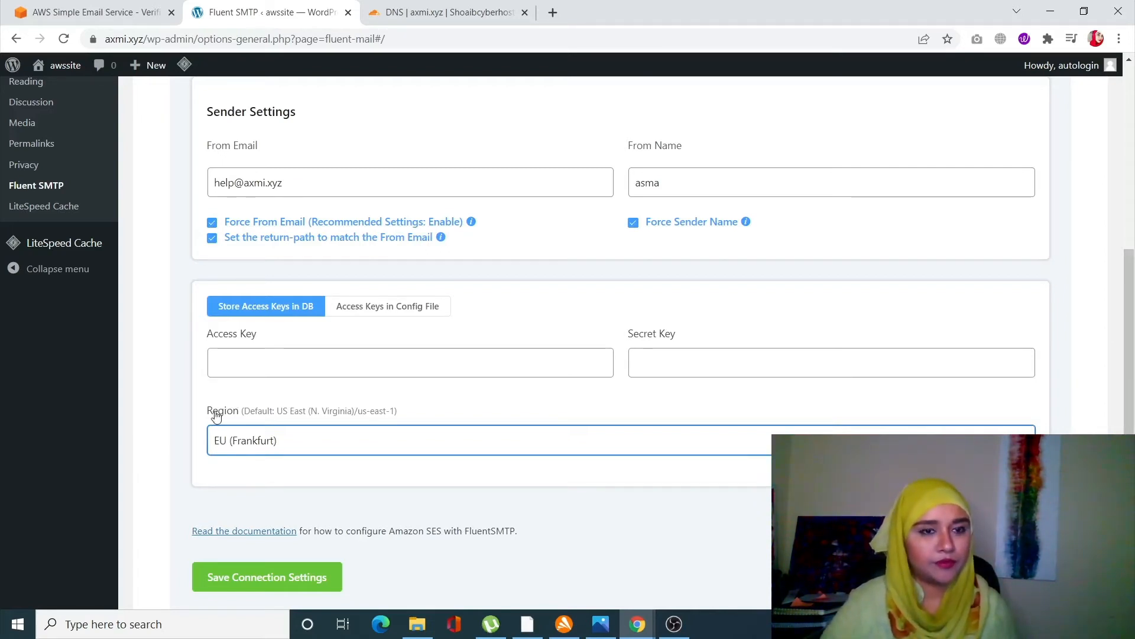
- Open the IAM Users list through the AWS account's security credentials
{"action": "left_click", "coordinate": [97, 6]}
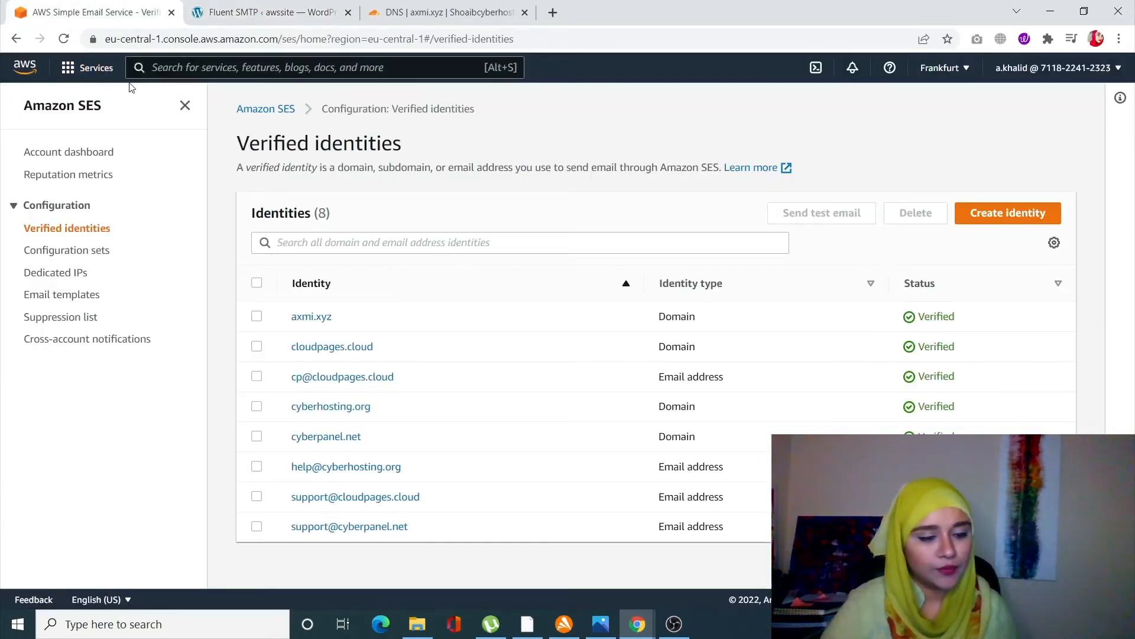
{"action": "left_click", "coordinate": [1027, 69]}
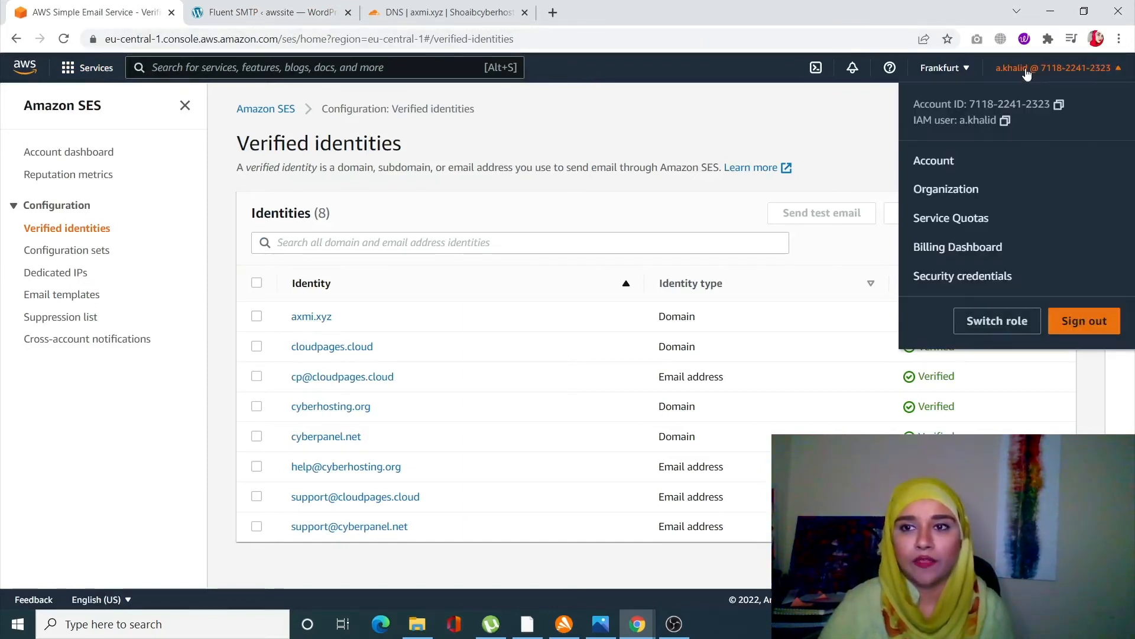
{"action": "left_click", "coordinate": [975, 281]}
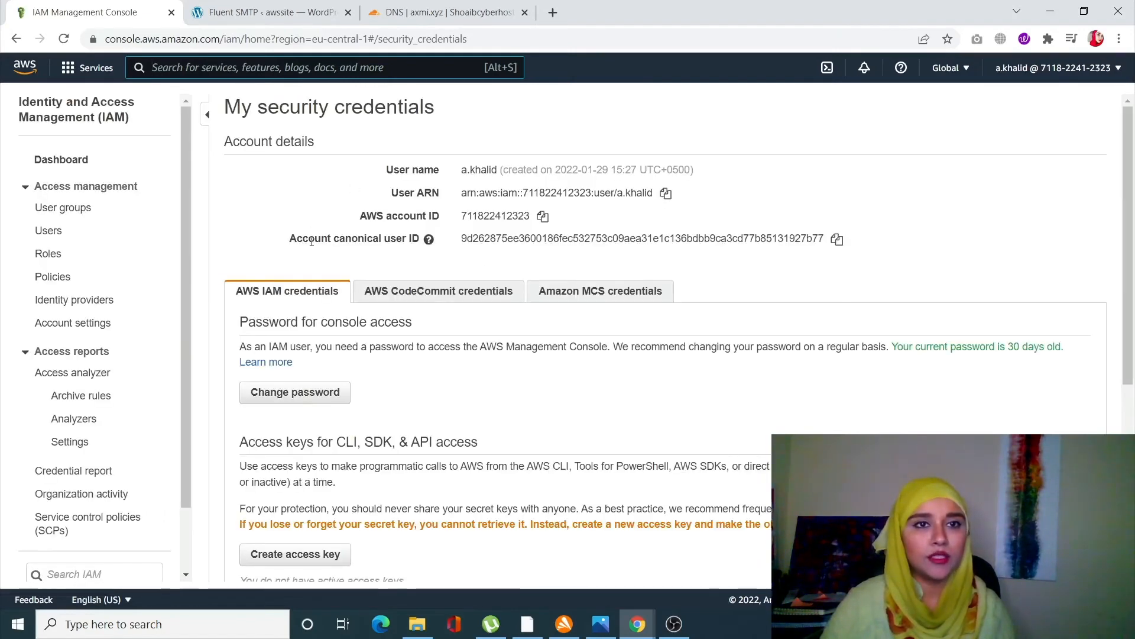
{"action": "left_click", "coordinate": [51, 232]}
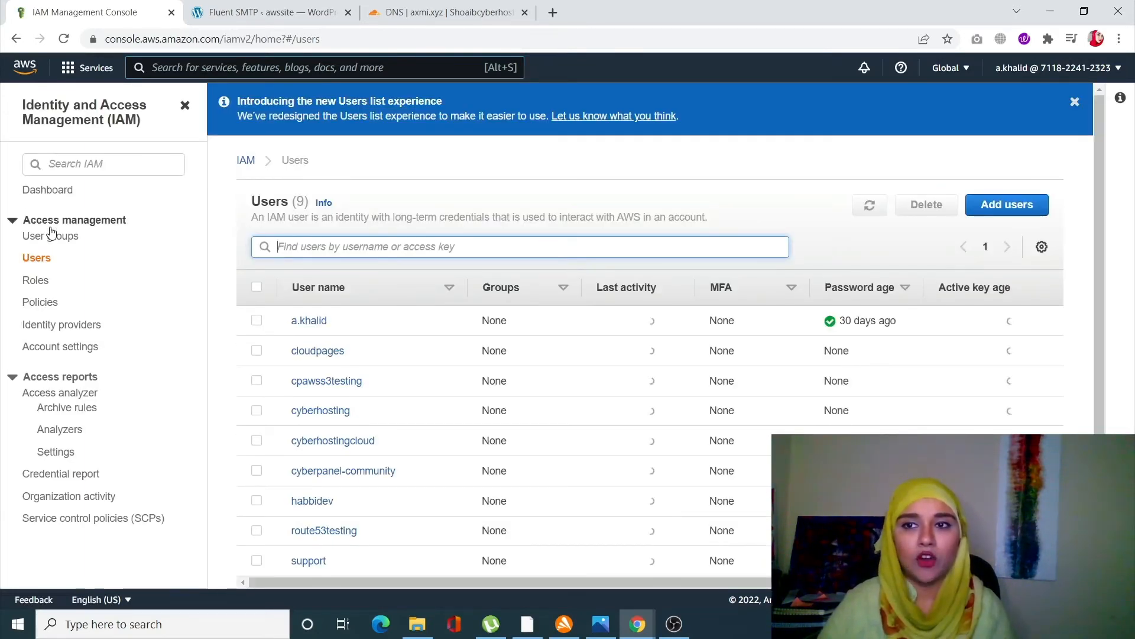
- Start adding a new IAM user with your own user name and Access key - Programmatic access
{"action": "left_click", "coordinate": [1018, 209]}
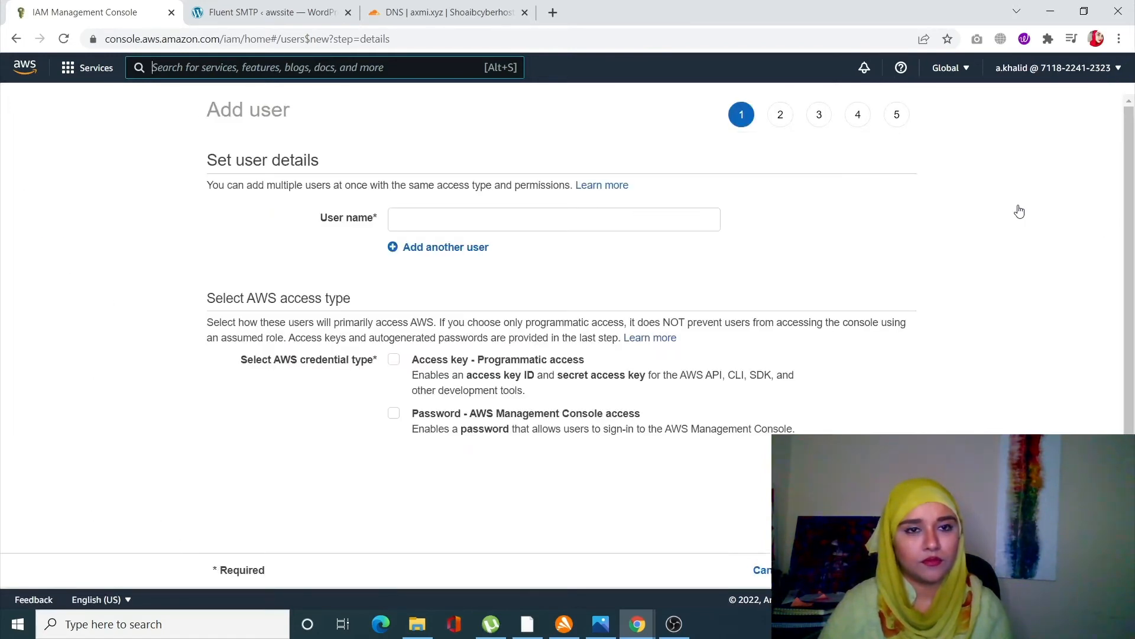
{"action": "left_click", "coordinate": [424, 214]}
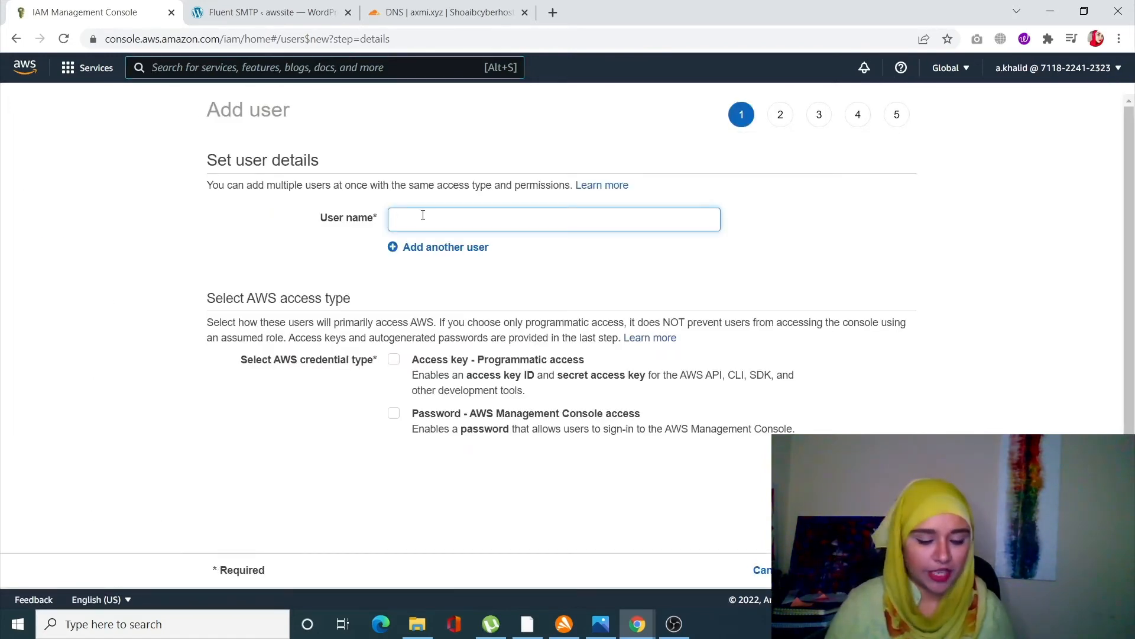
{"action": "type", "text": "asma"}
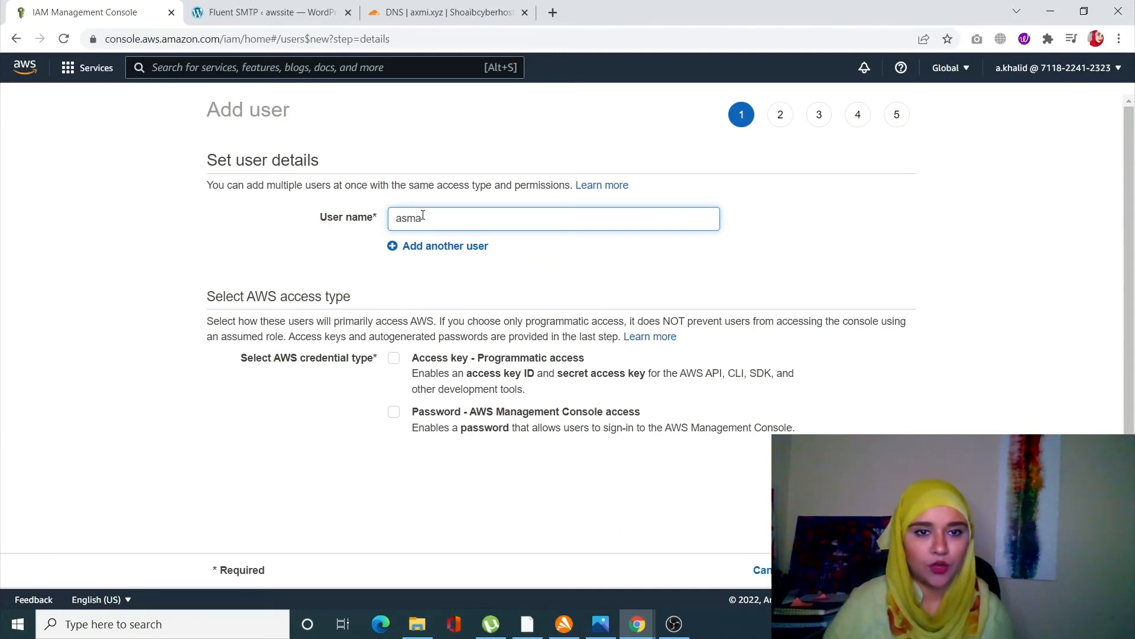
{"action": "scroll", "coordinate": [471, 314], "scroll_direction": "down", "scroll_amount": 1}
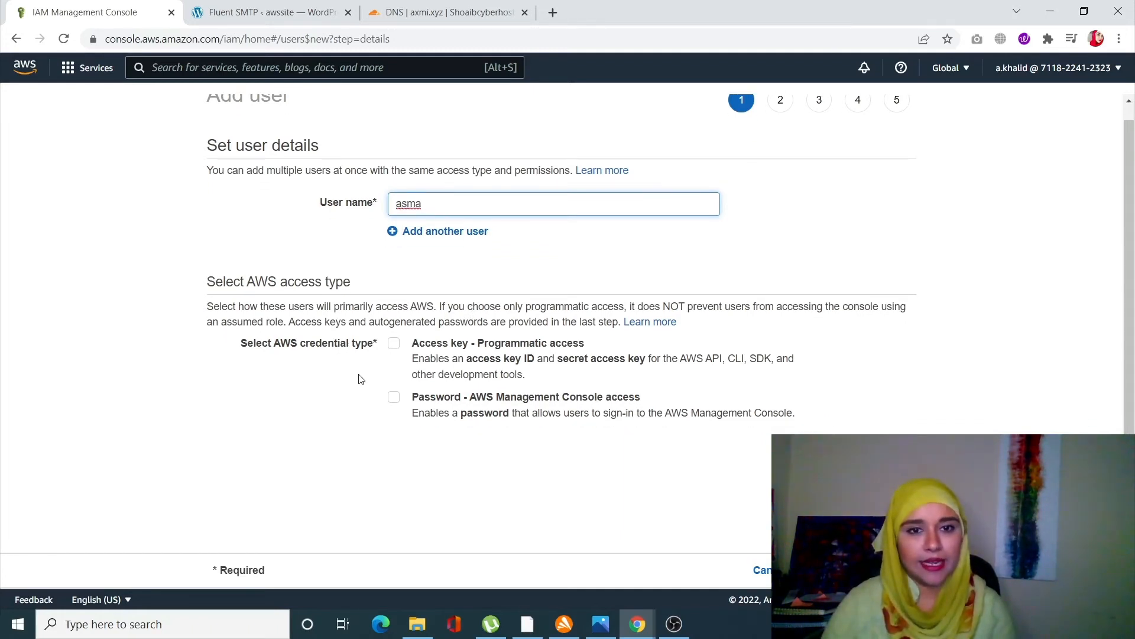
{"action": "left_click", "coordinate": [394, 344]}
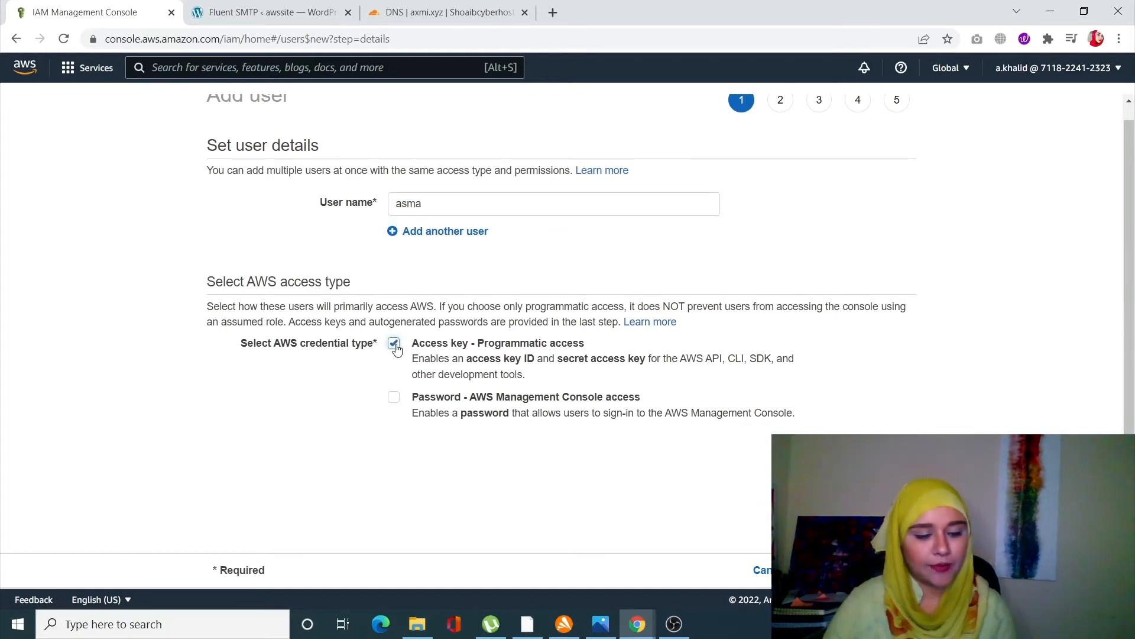
- Attach the AmazonSESFullAccess and AmazonSNSFullAccess policies directly to the user and skip tags to the review
{"action": "left_click", "coordinate": [859, 570]}
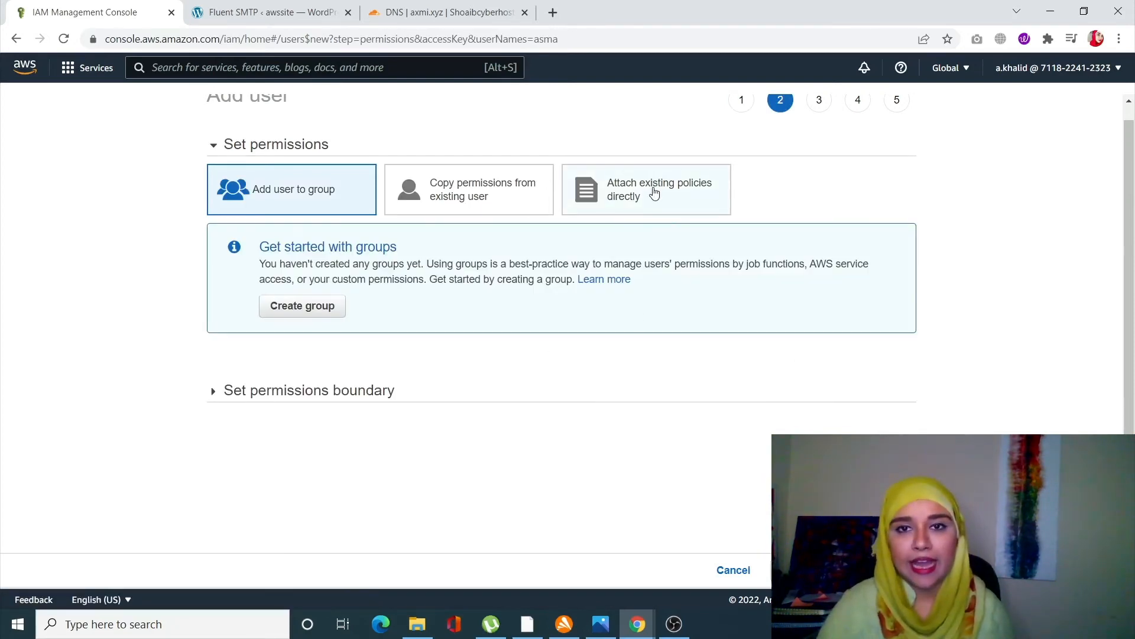
{"action": "left_click", "coordinate": [653, 193]}
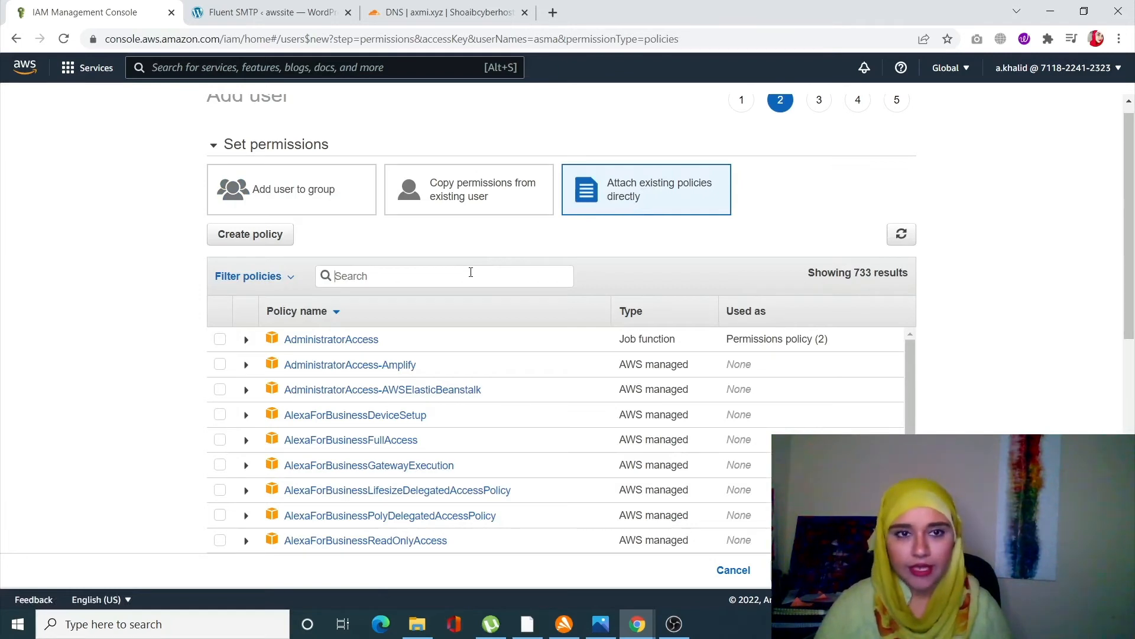
{"action": "type", "text": "ses"}
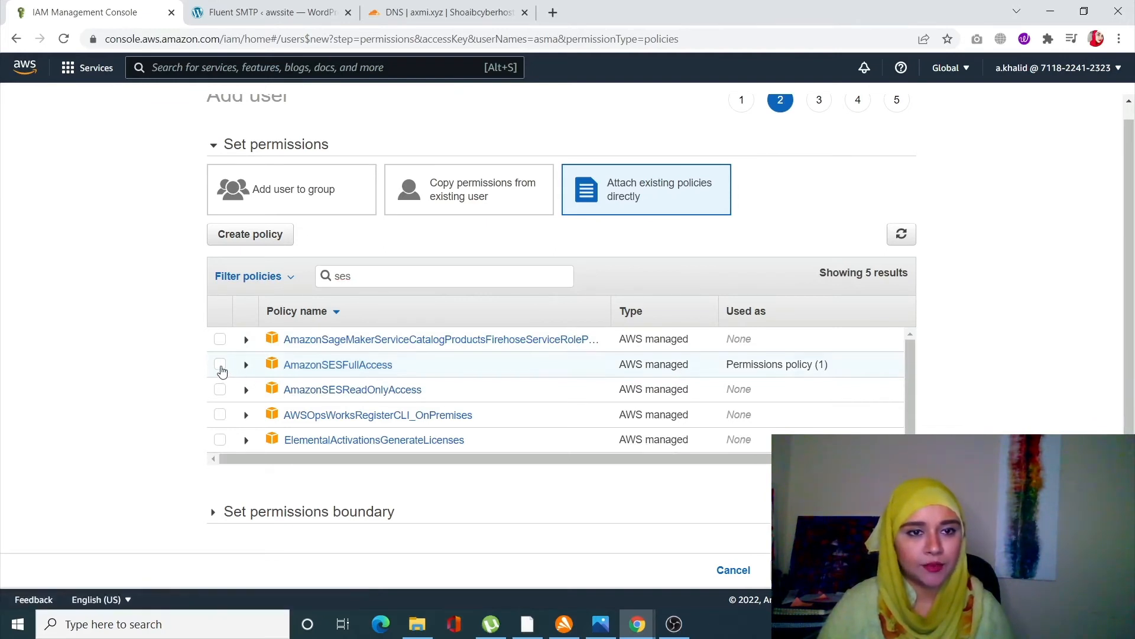
{"action": "left_click", "coordinate": [221, 368]}
{"action": "double_click", "coordinate": [380, 282]}
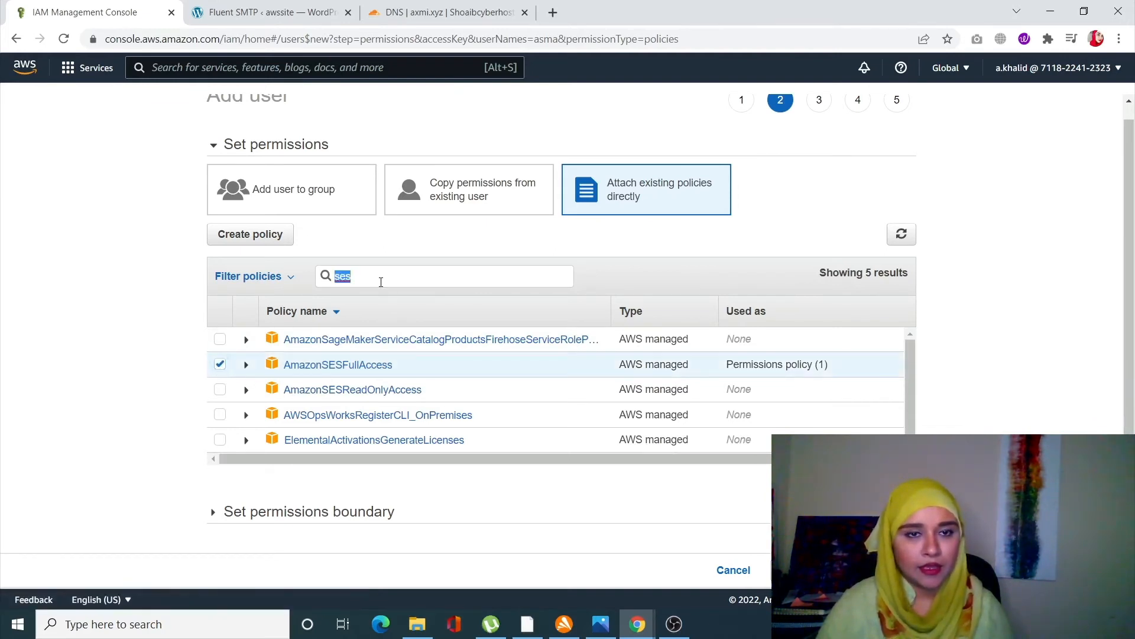
{"action": "type", "text": "sns"}
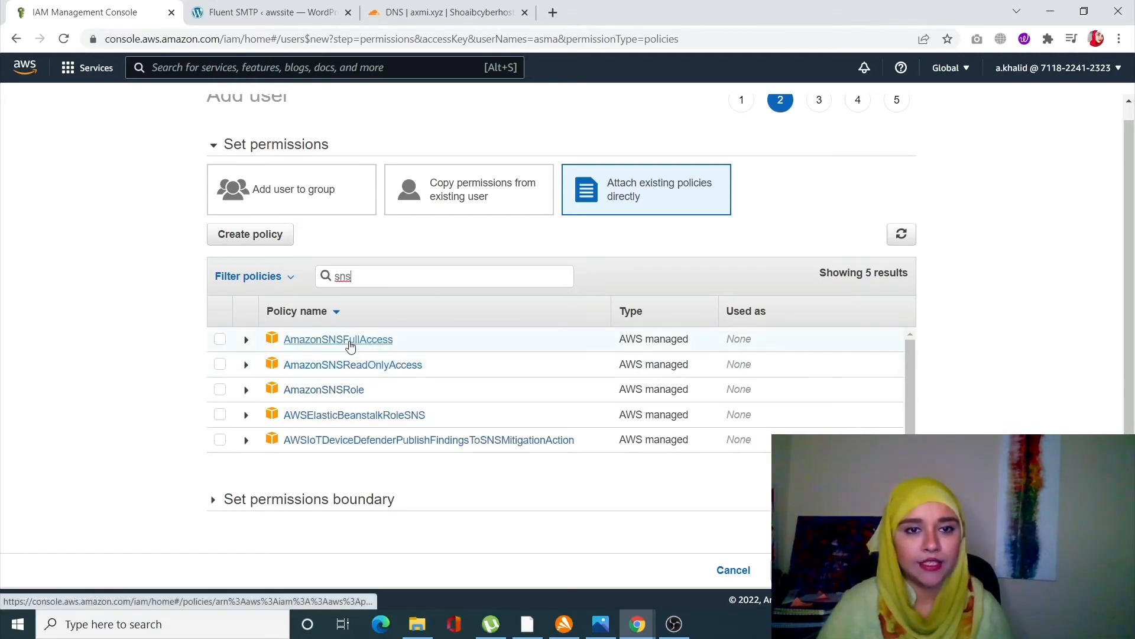
{"action": "left_click", "coordinate": [220, 340]}
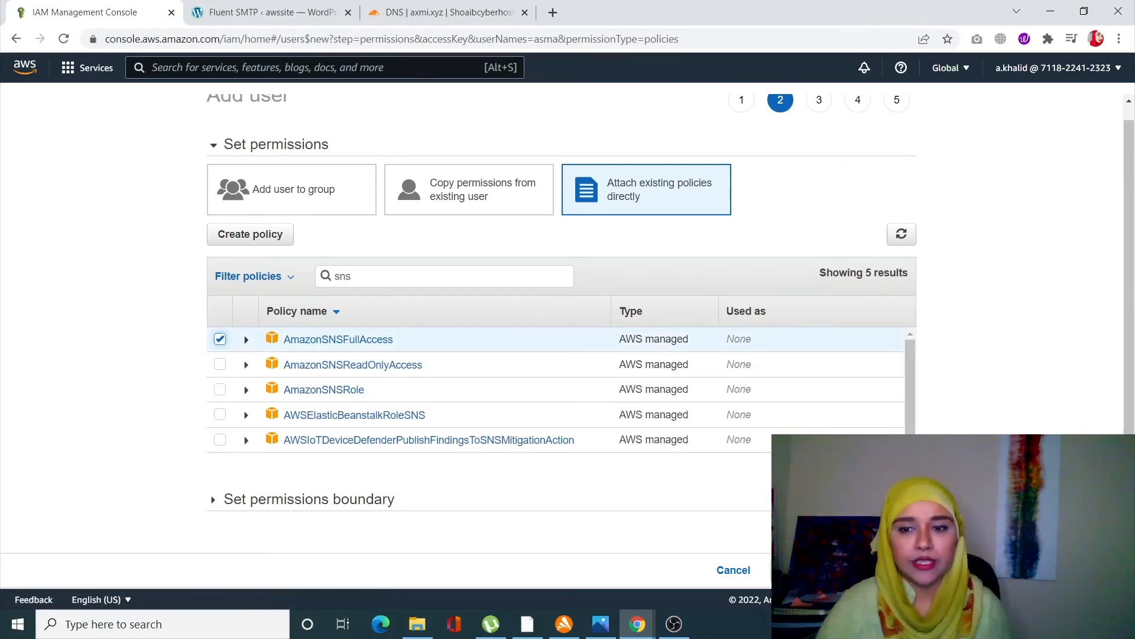
{"action": "left_click", "coordinate": [879, 570]}
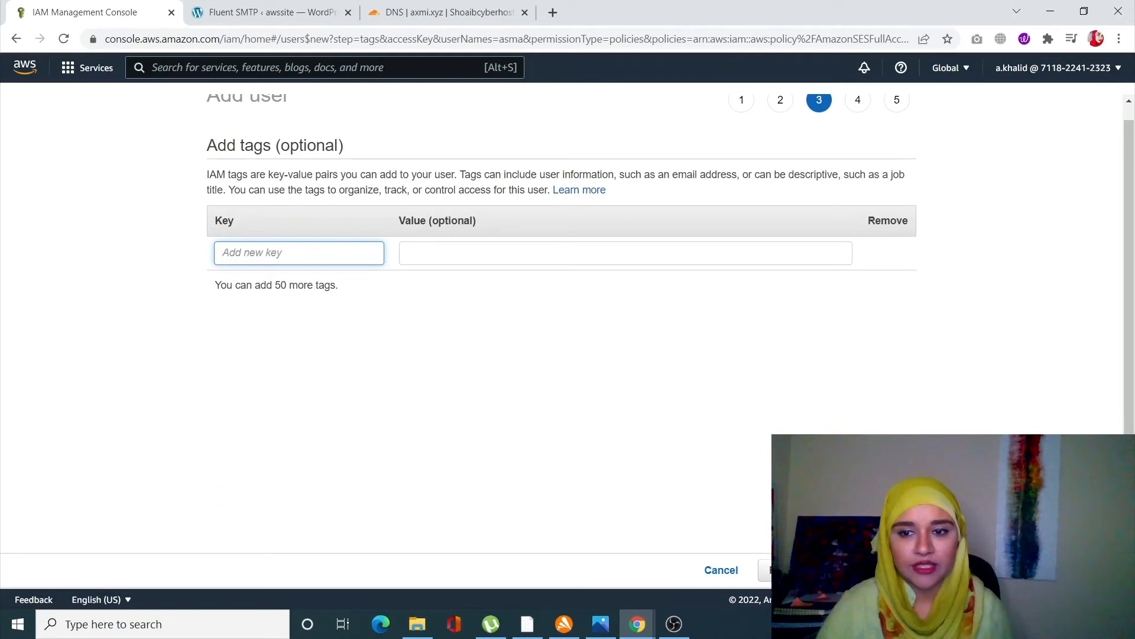
{"action": "left_click", "coordinate": [879, 570]}
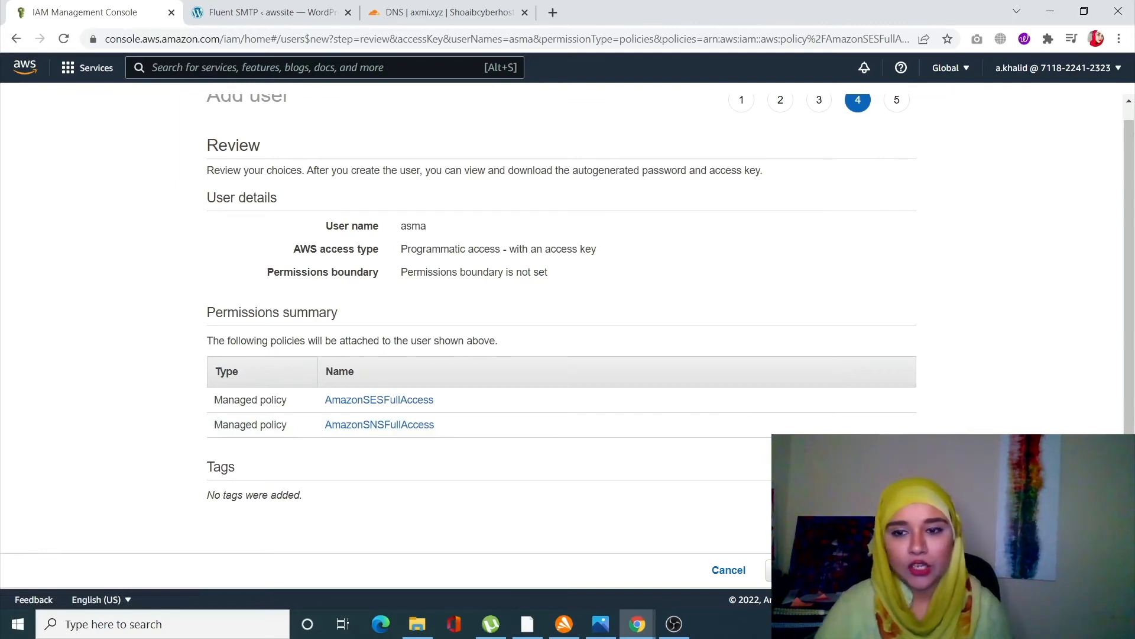
- Create the IAM user and paste its access key ID into FluentSMTP's Access Key field
{"action": "left_click", "coordinate": [873, 570]}
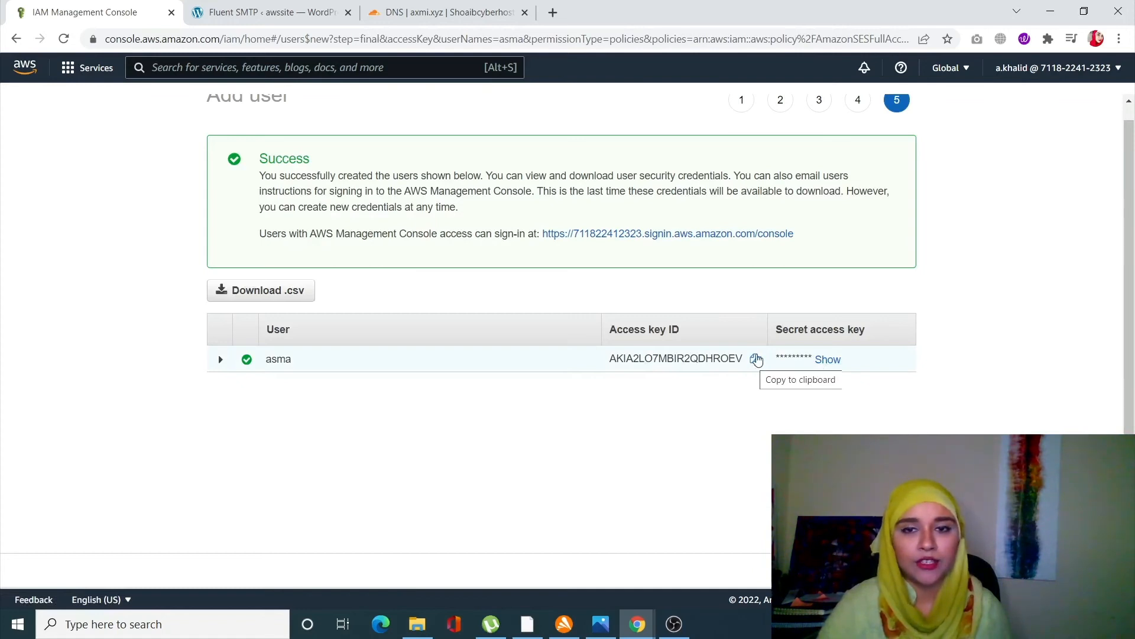
{"action": "left_click", "coordinate": [756, 360]}
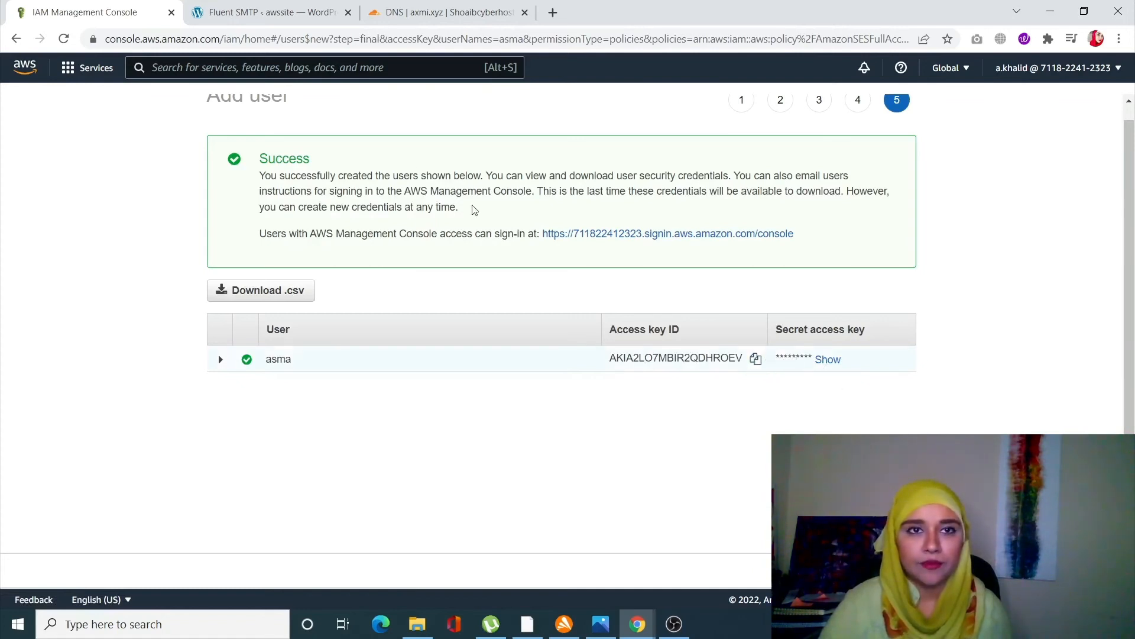
{"action": "left_click", "coordinate": [266, 12]}
{"action": "left_click", "coordinate": [389, 366]}
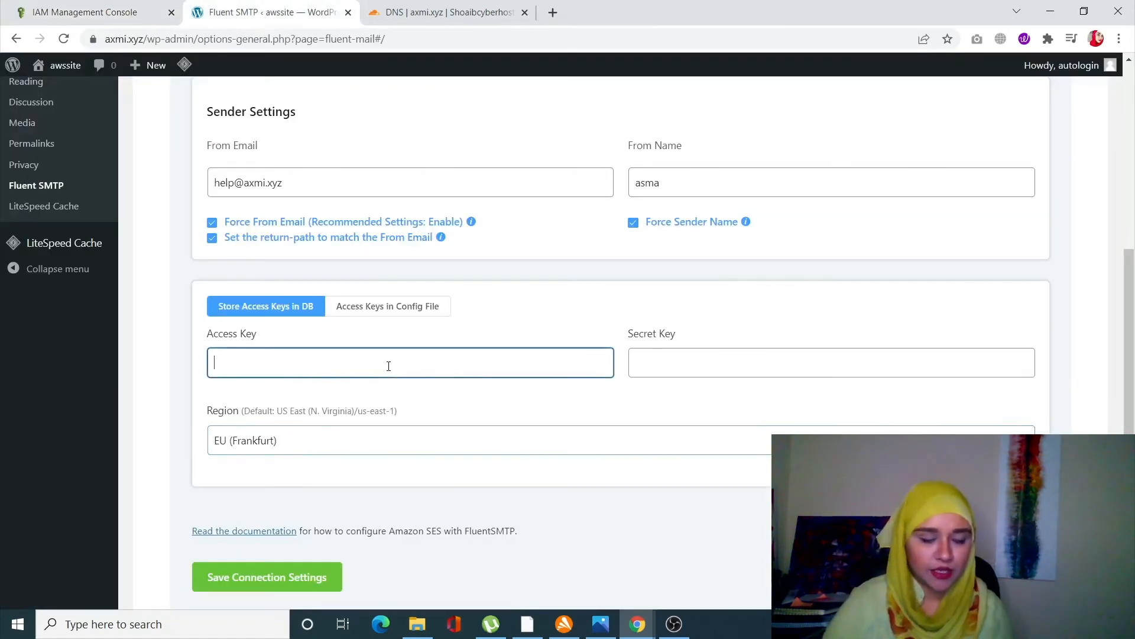
{"action": "key", "text": "ctrl+v"}
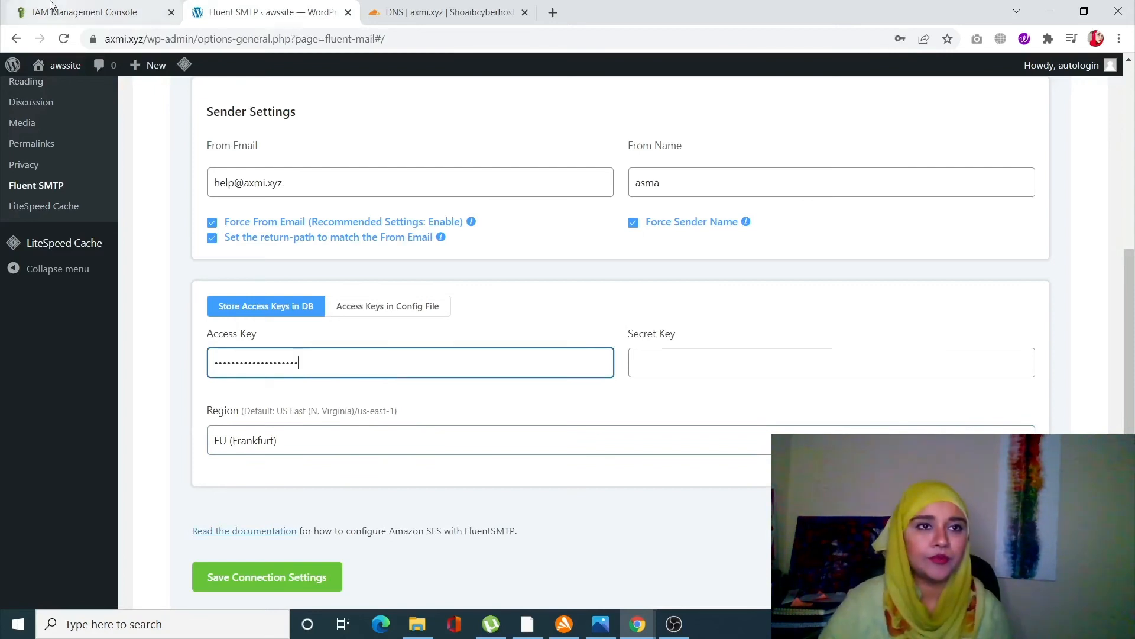
- Reveal the user's secret access key and paste it into FluentSMTP's Secret Key field
{"action": "left_click", "coordinate": [89, 13]}
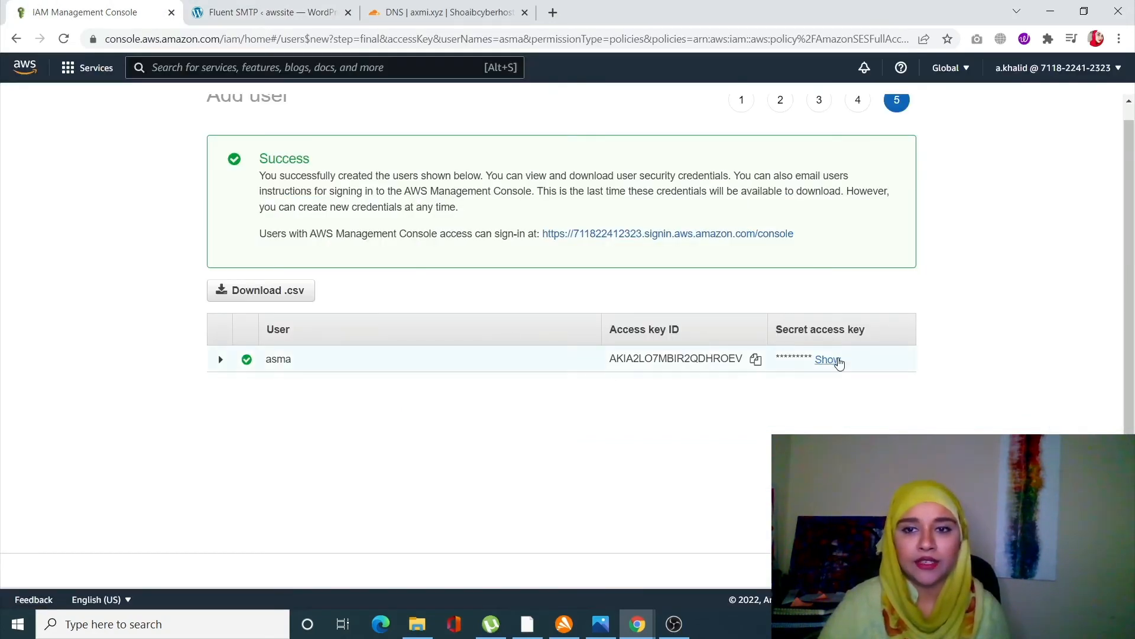
{"action": "left_click", "coordinate": [837, 356]}
{"action": "triple_click", "coordinate": [837, 359]}
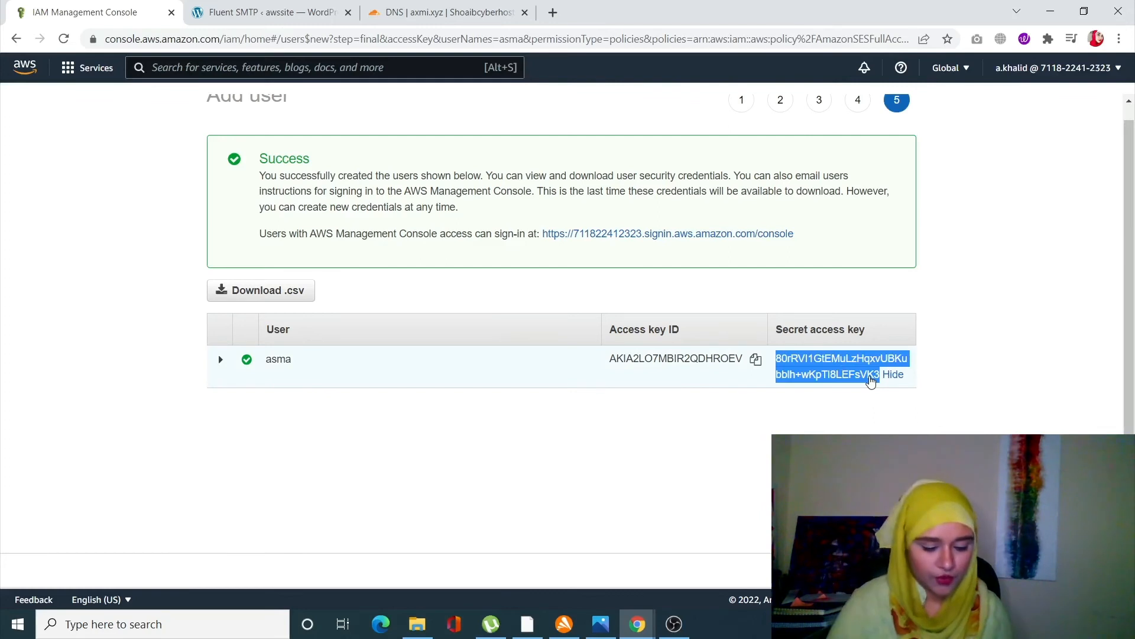
{"action": "left_click", "coordinate": [269, 12]}
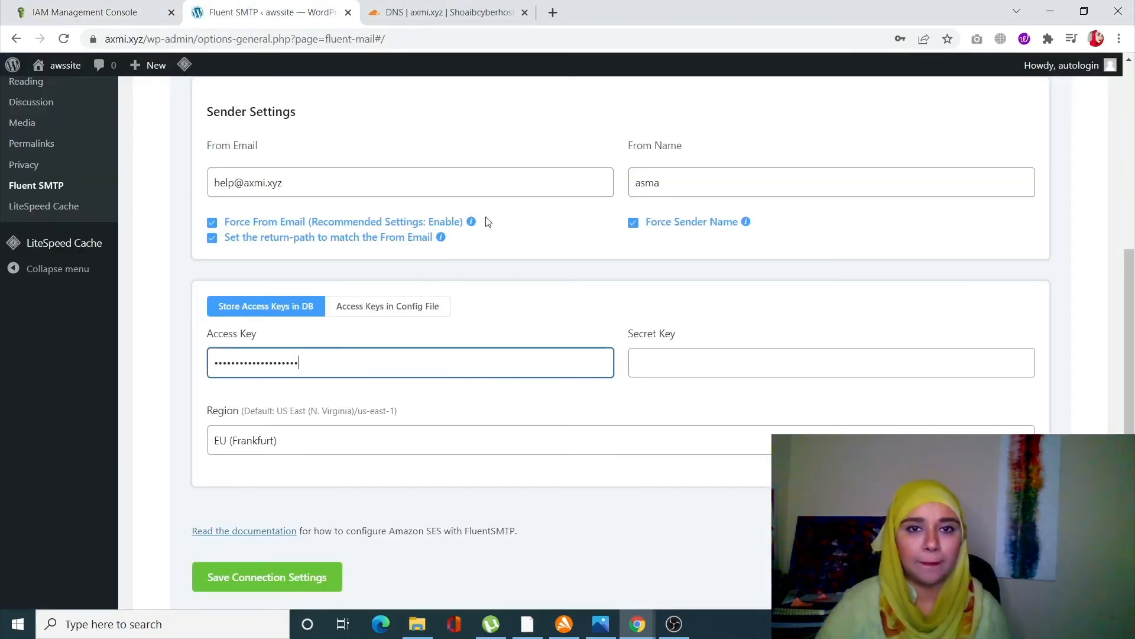
{"action": "left_click", "coordinate": [671, 370]}
{"action": "key", "text": "ctrl+v"}
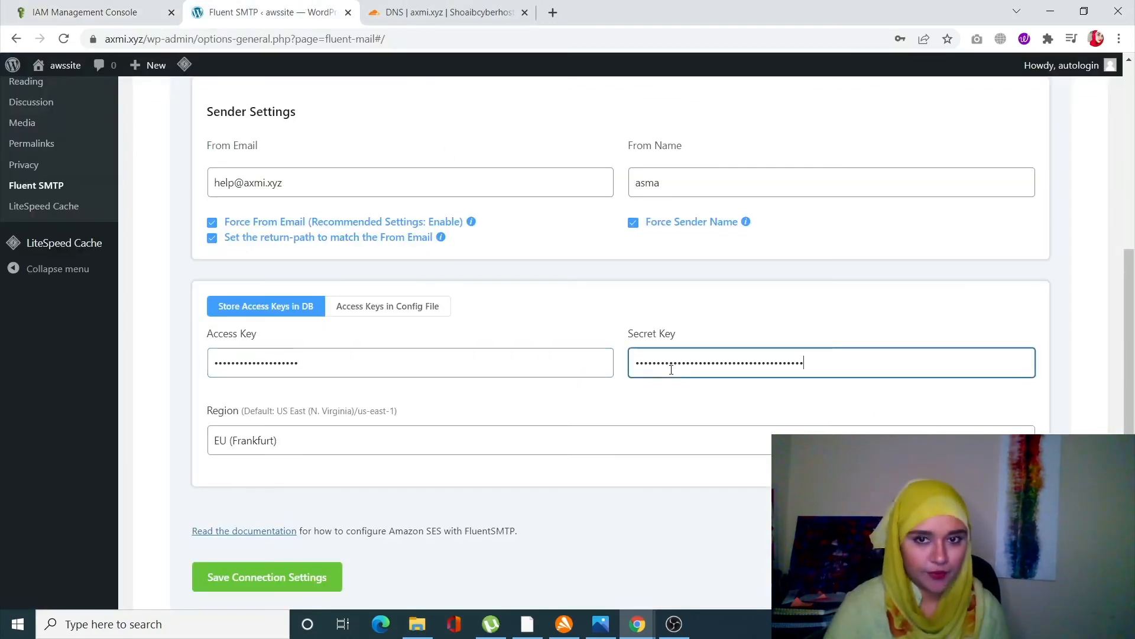
- Save the Amazon SES connection settings and let the browser save the entered credentials
{"action": "scroll", "coordinate": [512, 436], "scroll_direction": "up", "scroll_amount": 3}
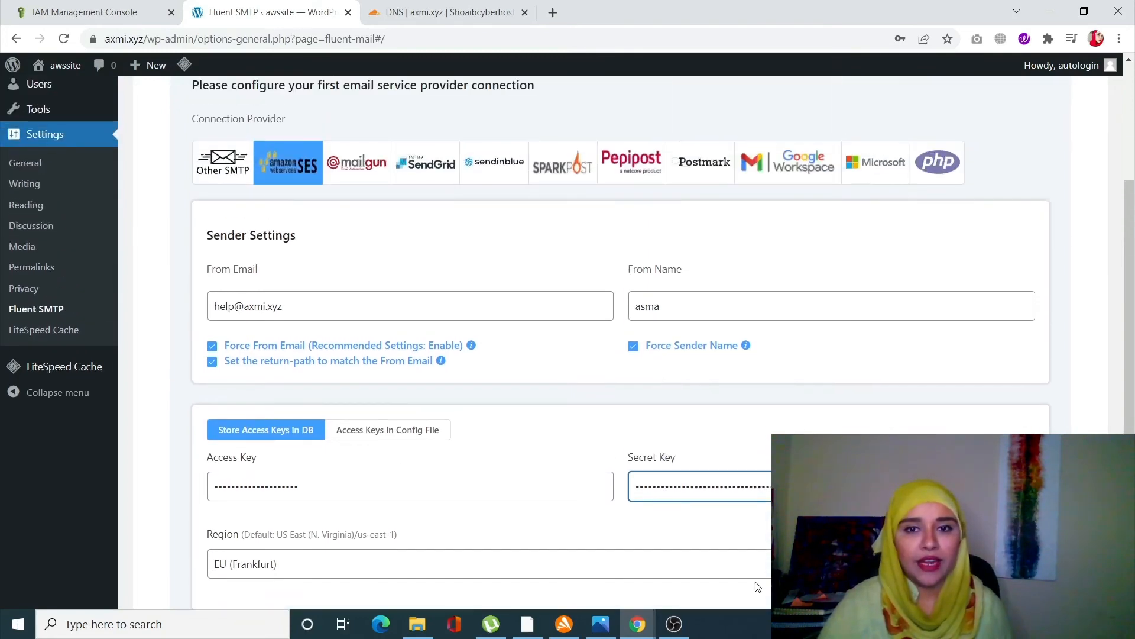
{"action": "scroll", "coordinate": [742, 587], "scroll_direction": "down", "scroll_amount": 2}
{"action": "scroll", "coordinate": [742, 588], "scroll_direction": "down", "scroll_amount": 3}
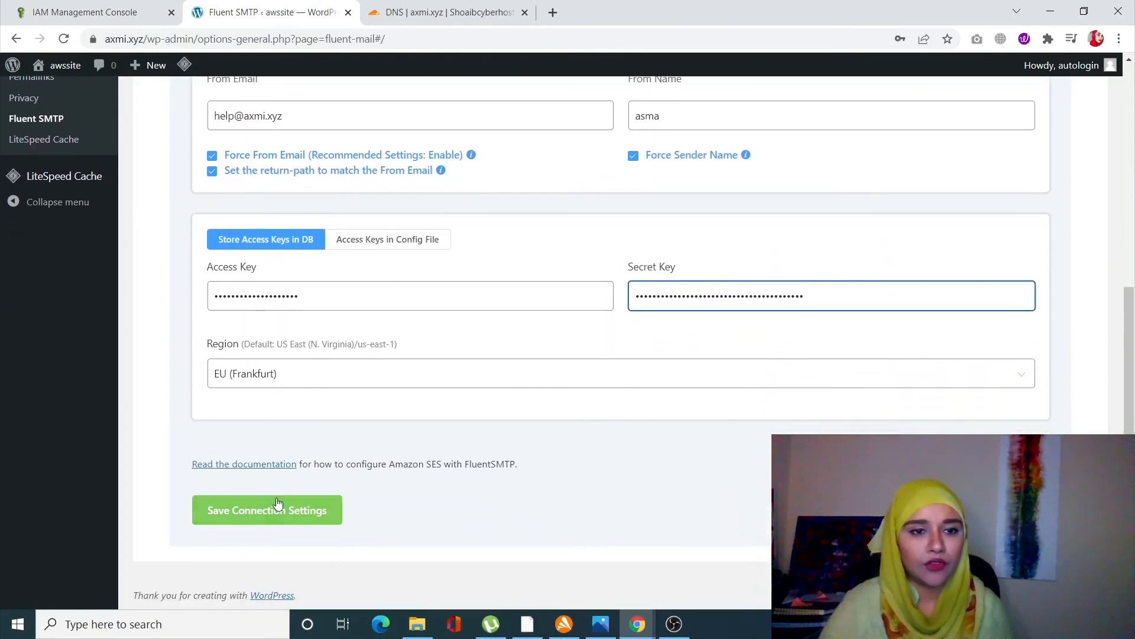
{"action": "left_click", "coordinate": [286, 521]}
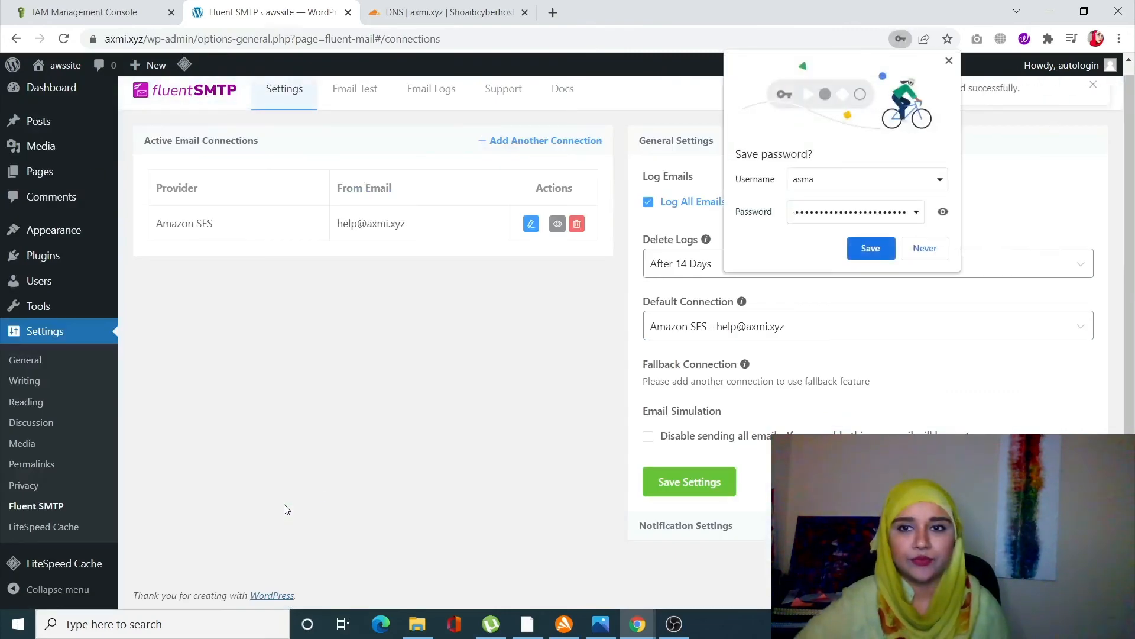
{"action": "left_click", "coordinate": [861, 248]}
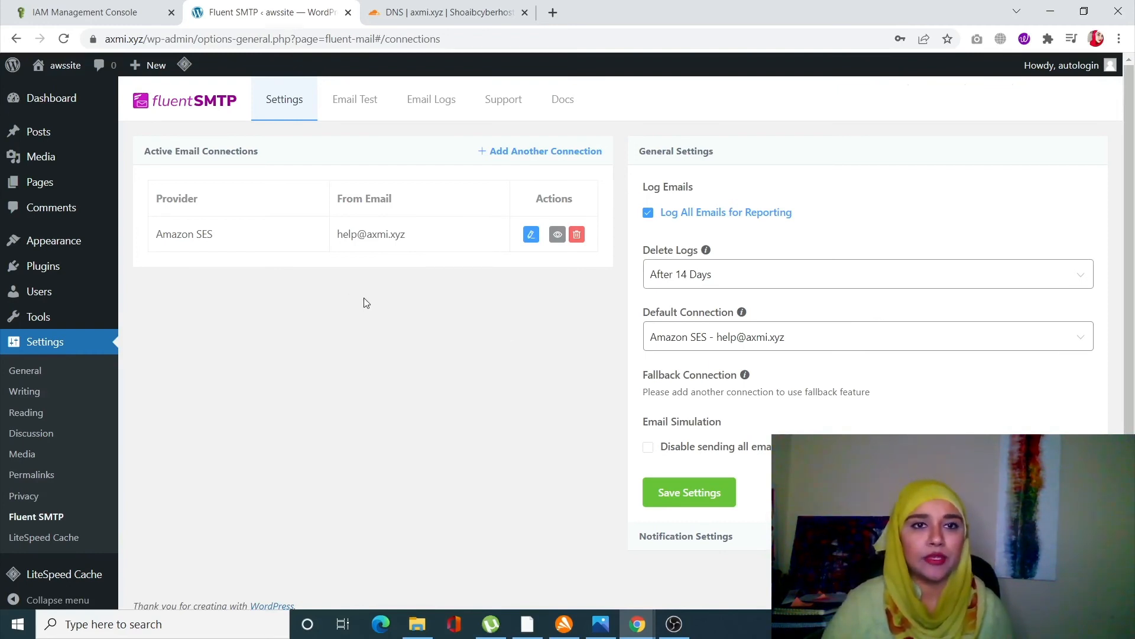
{"action": "left_click", "coordinate": [370, 121]}
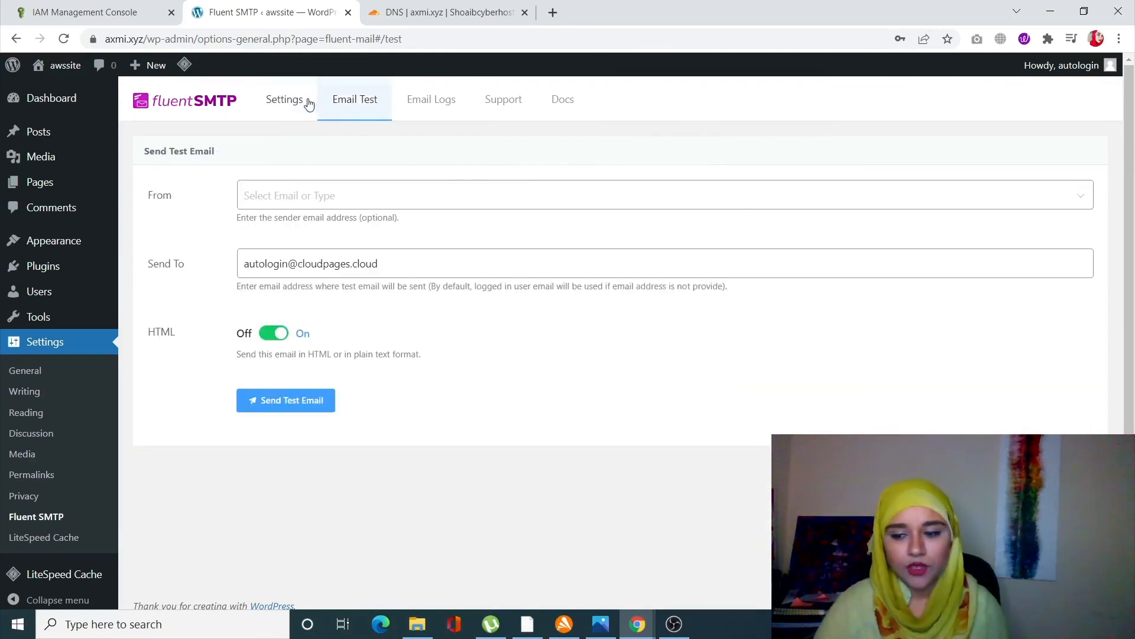
{"action": "left_click", "coordinate": [310, 192]}
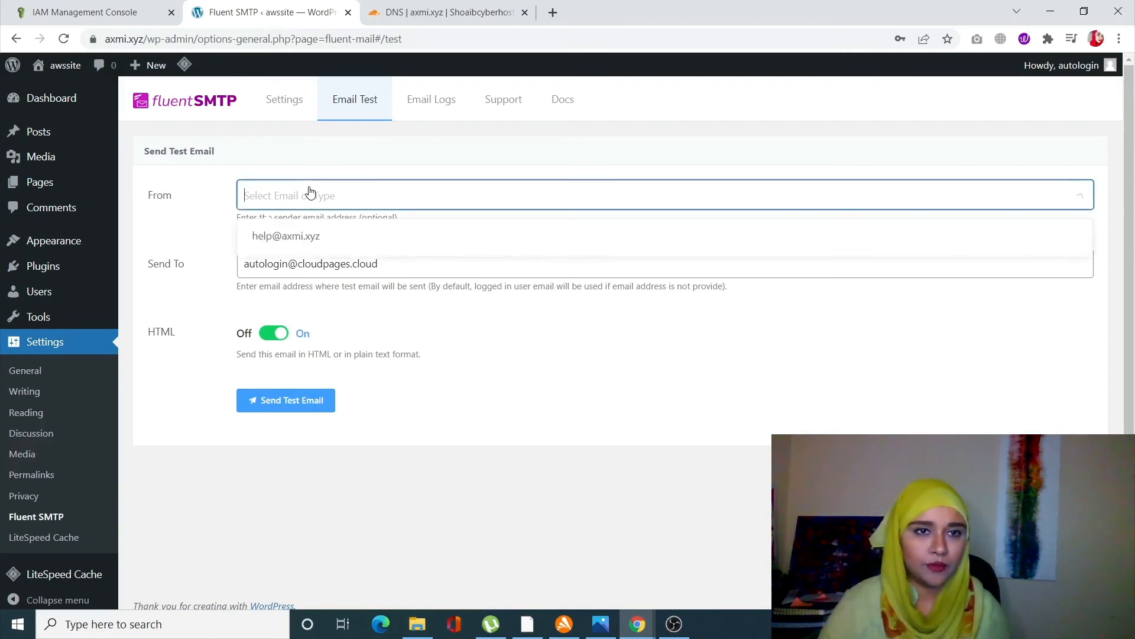
{"action": "left_click", "coordinate": [324, 237]}
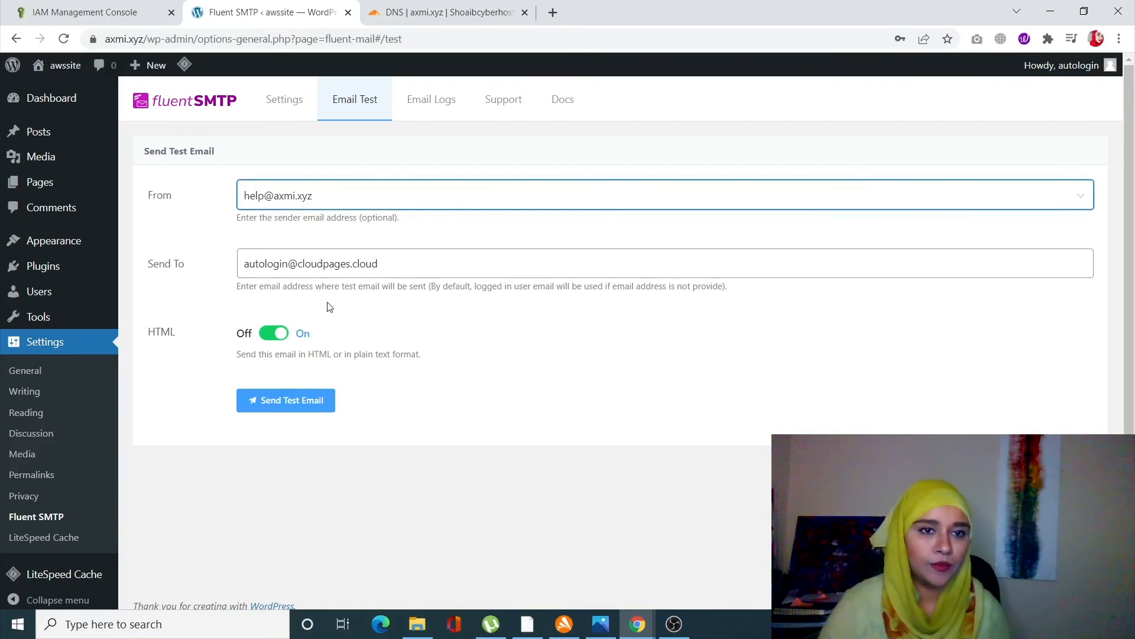
{"action": "triple_click", "coordinate": [312, 269]}
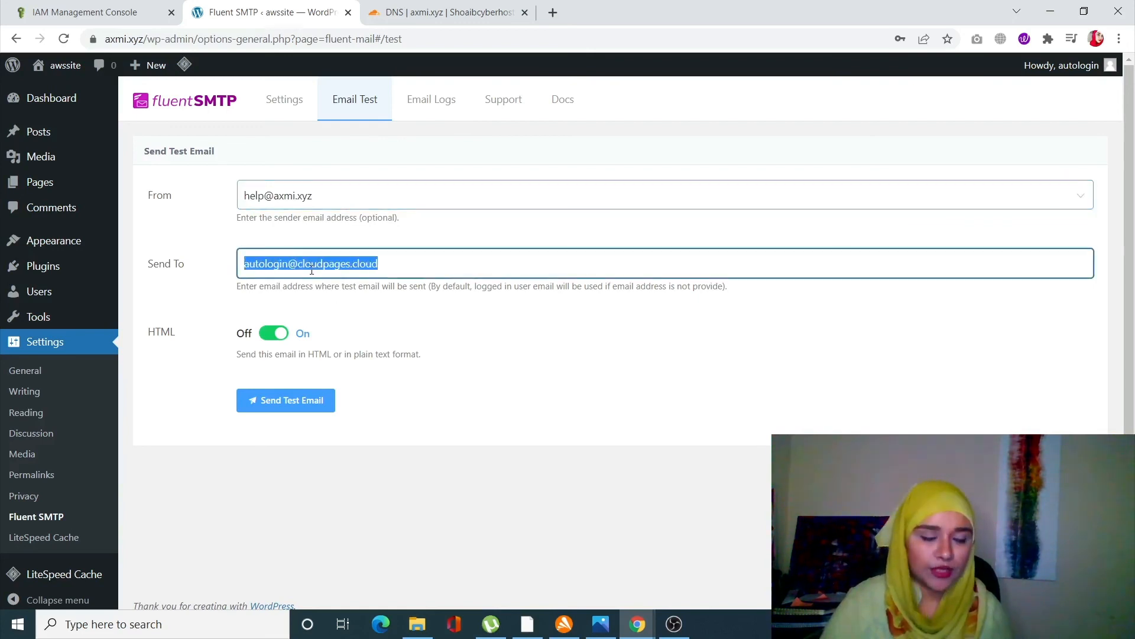
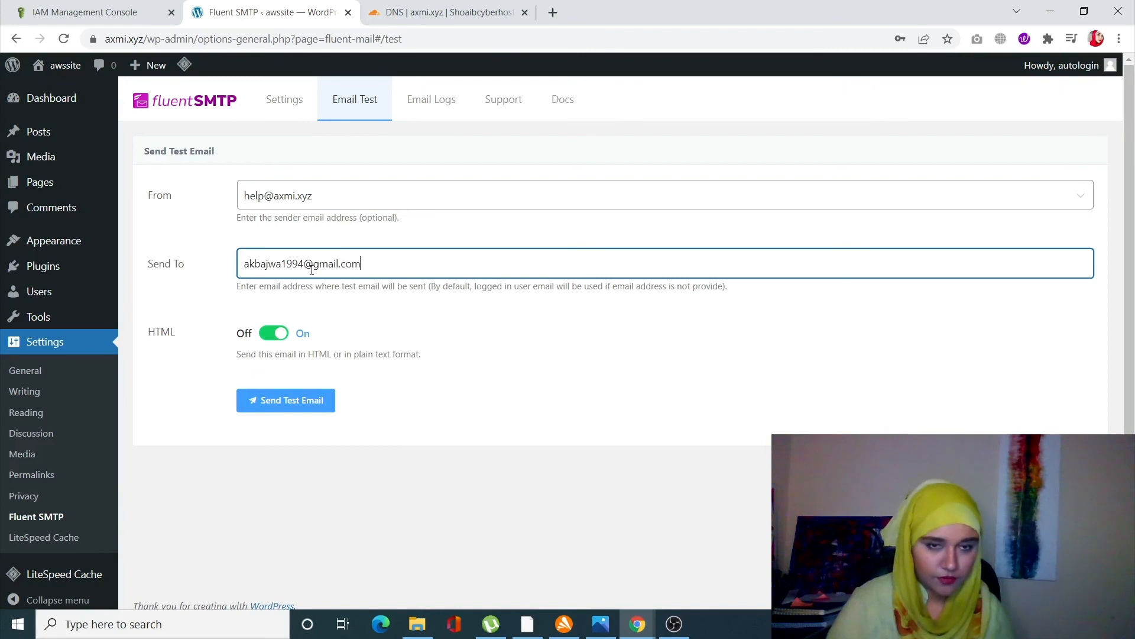
{"action": "left_click", "coordinate": [318, 407]}
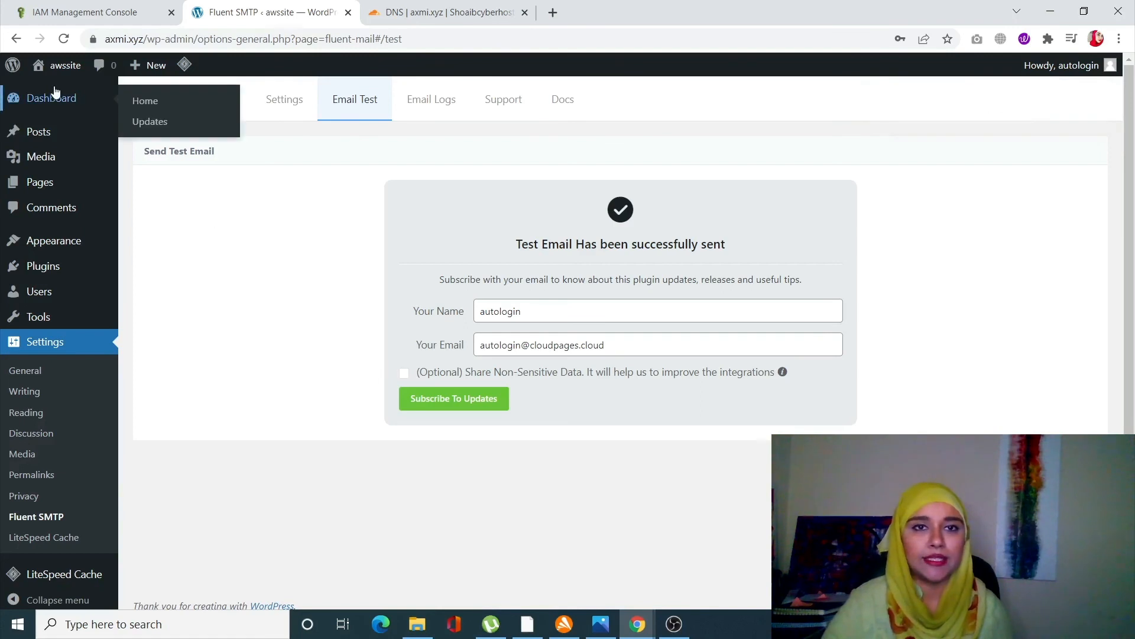
{"action": "left_click", "coordinate": [420, 113]}
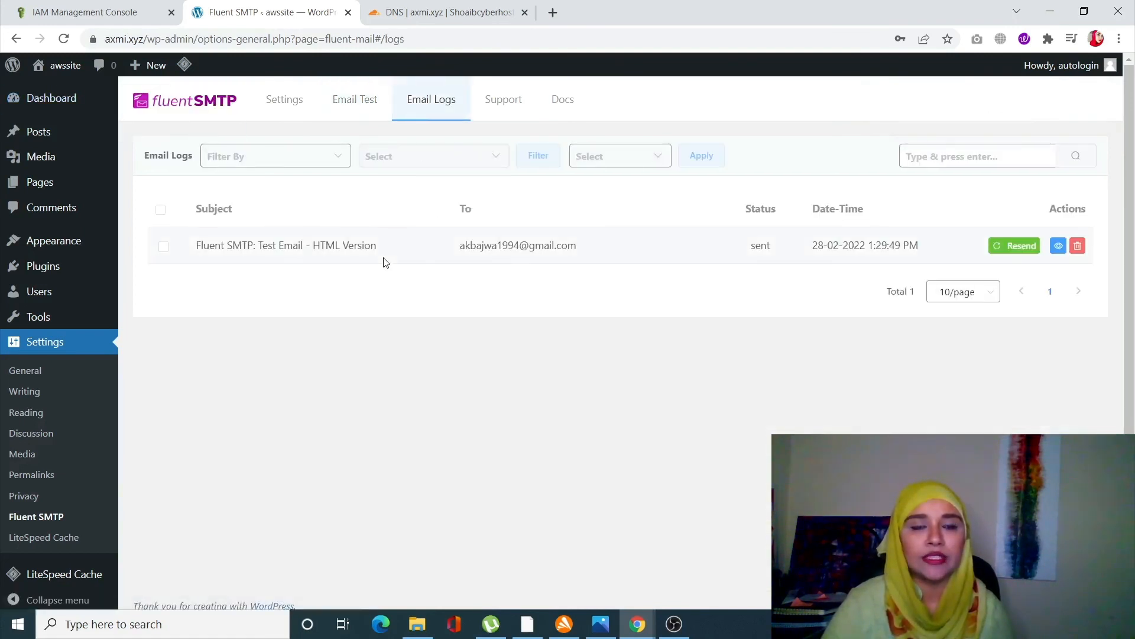